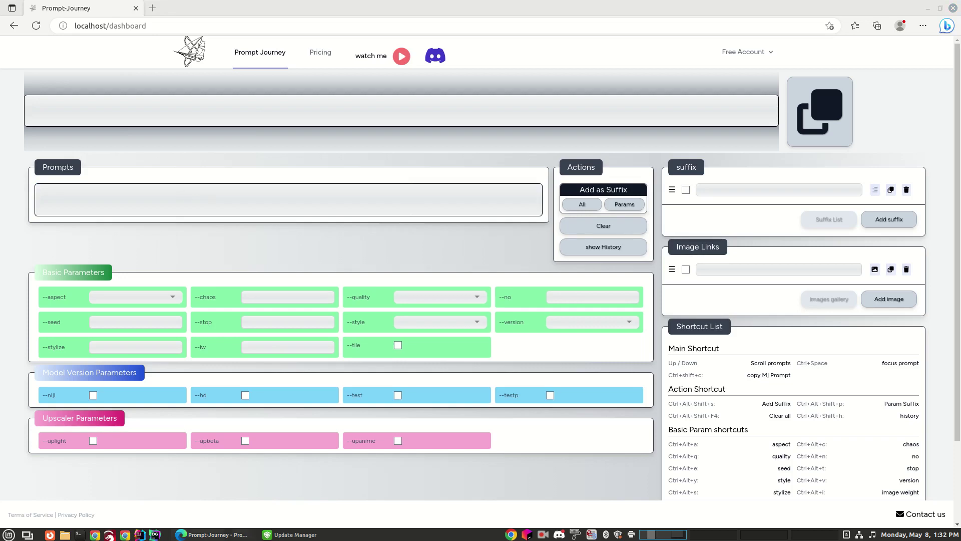
Paste 'man riding a bicycle down main street' into the Prompts box so it shows in the assembled line
{"action": "left_click", "coordinate": [114, 196]}
{"action": "key", "text": "ctrl+c"}
{"action": "left_click", "coordinate": [136, 197]}
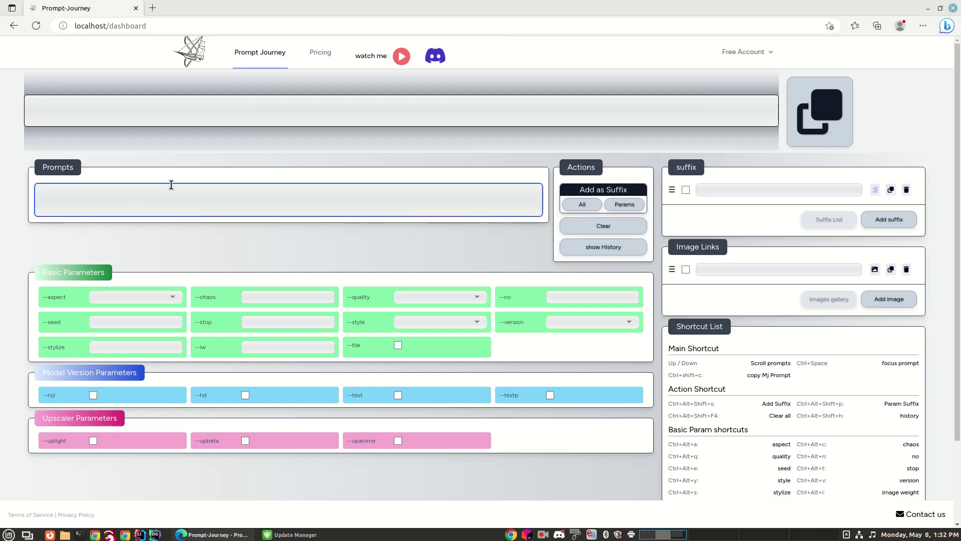
{"action": "key", "text": "ctrl+v"}
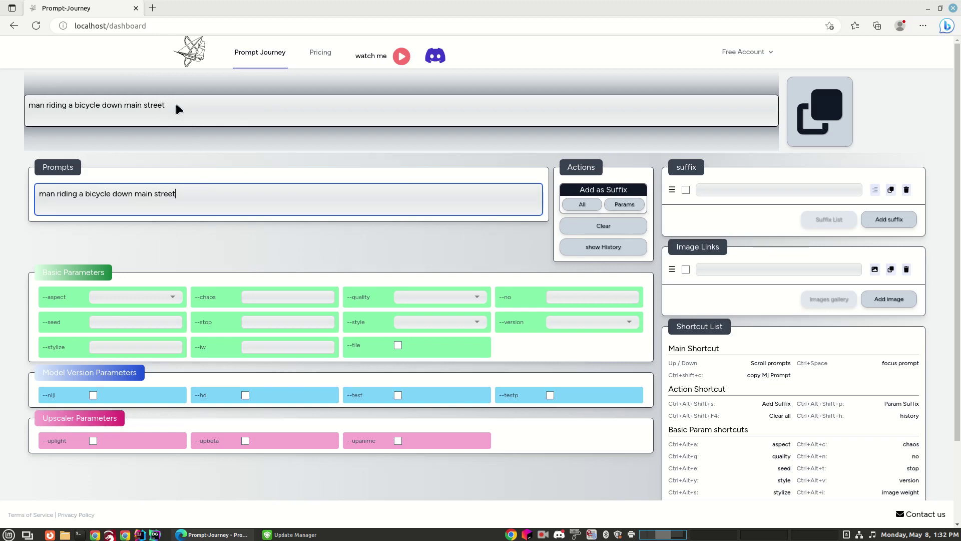
{"action": "left_click", "coordinate": [200, 103]}
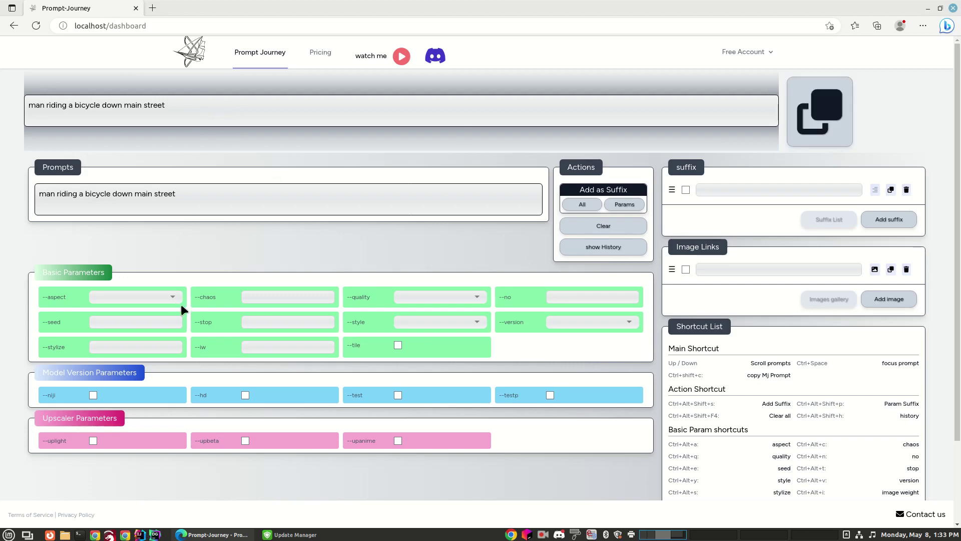
Set --chaos to 50 and --quality to 1 for the bicycle prompt
{"action": "left_click_drag", "start_coordinate": [185, 195], "coordinate": [36, 198]}
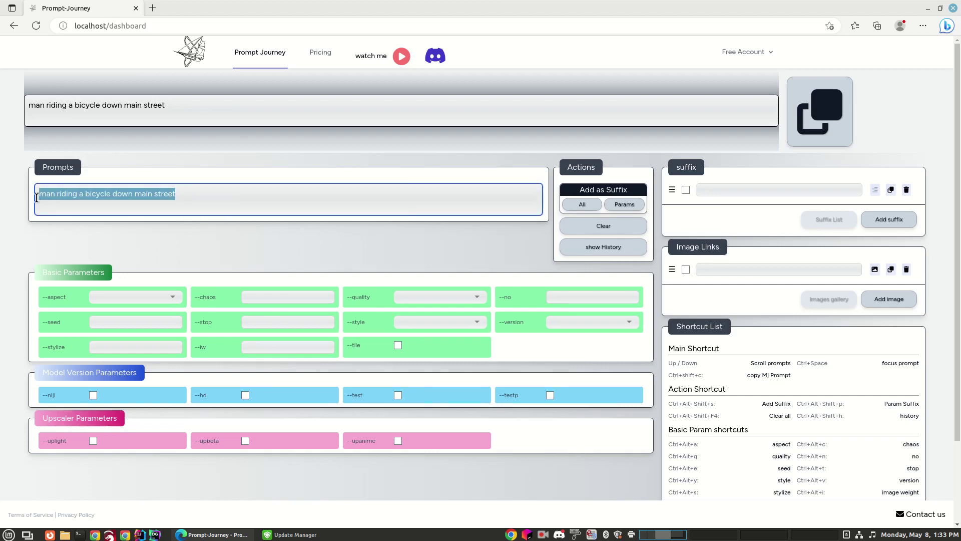
{"action": "left_click", "coordinate": [173, 298]}
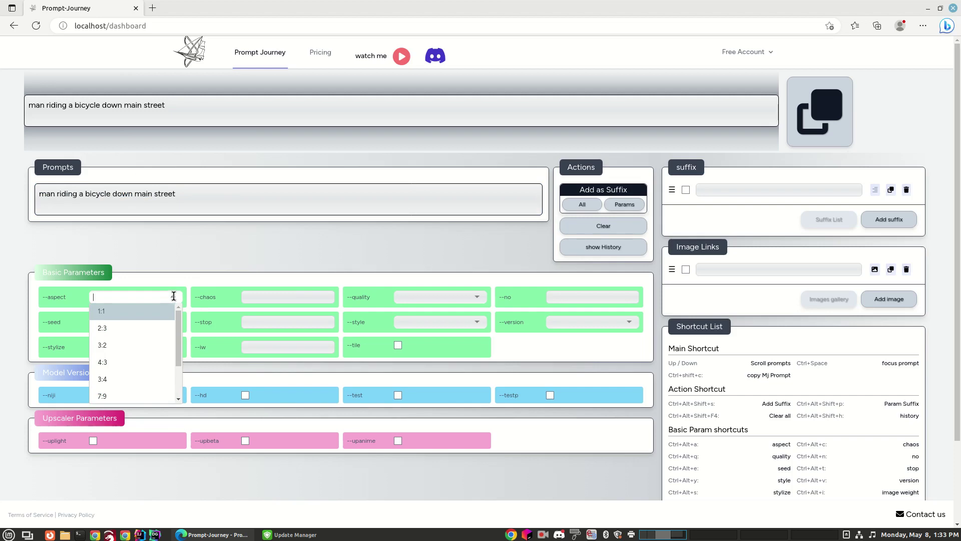
{"action": "left_click", "coordinate": [335, 248]}
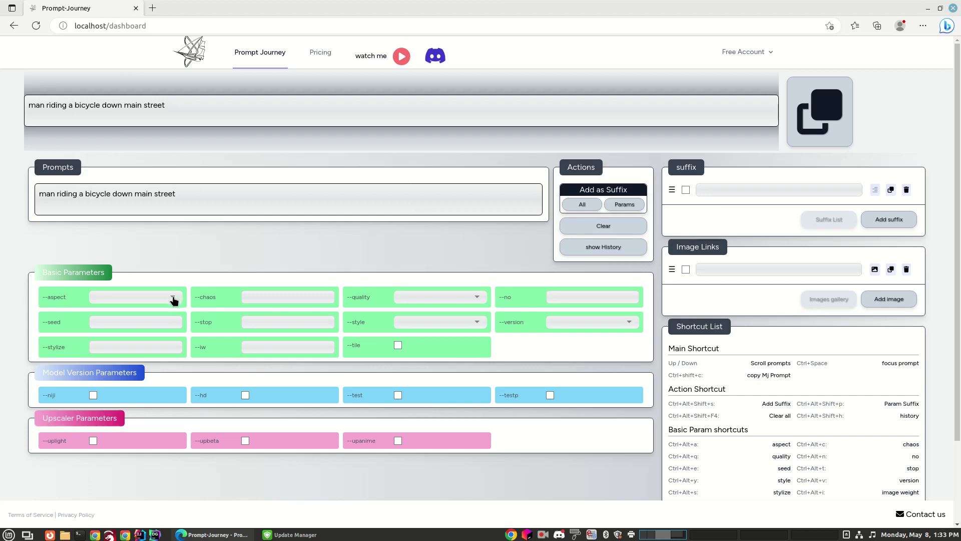
{"action": "left_click", "coordinate": [260, 299]}
{"action": "type", "text": "50"}
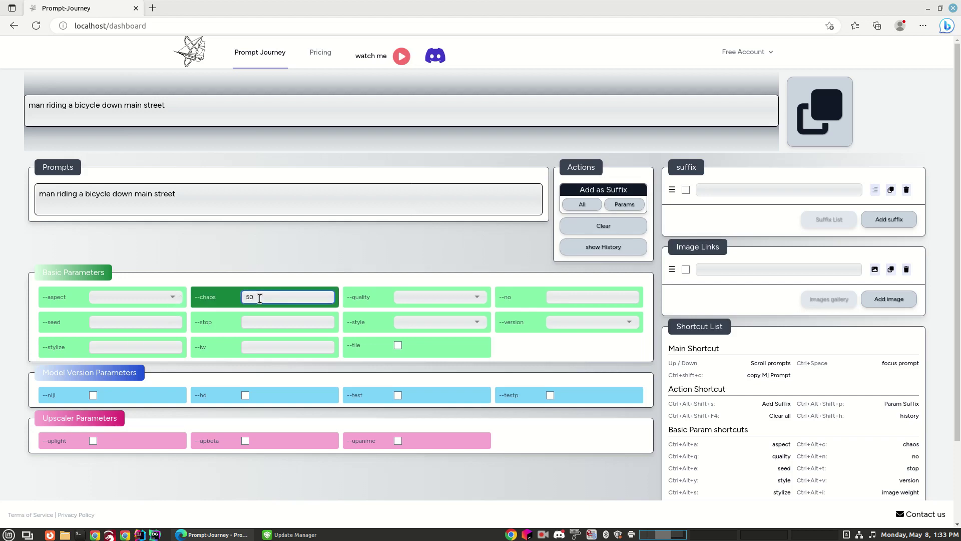
{"action": "key", "text": "Tab"}
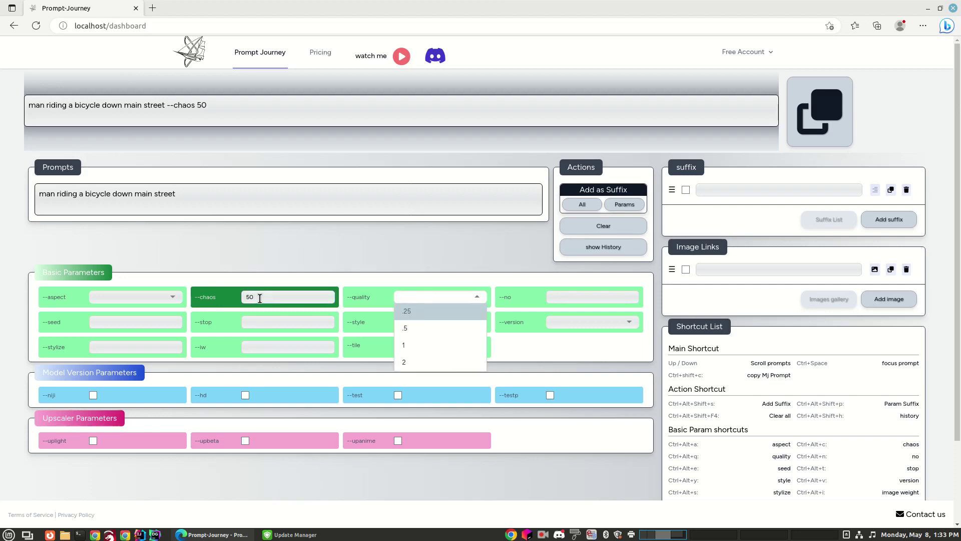
{"action": "left_click", "coordinate": [464, 346]}
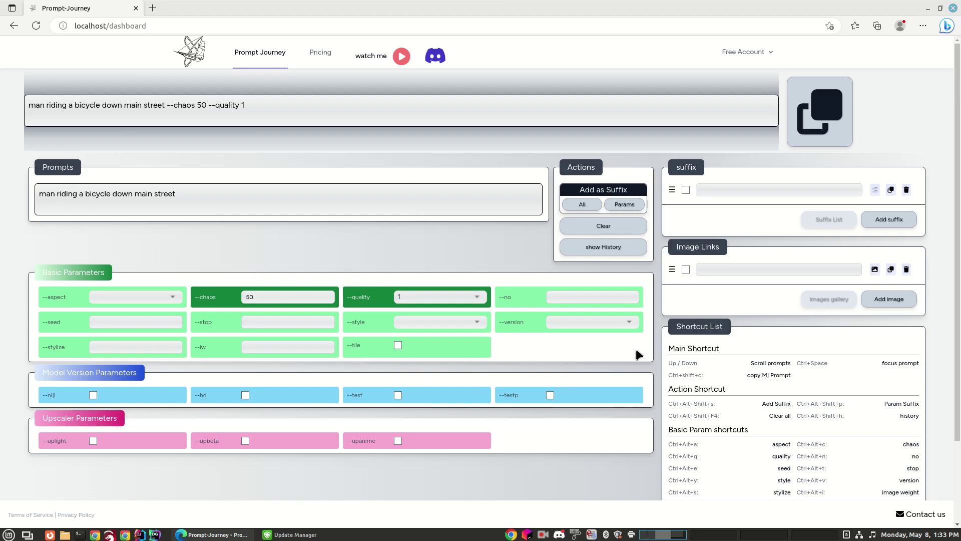
{"action": "left_click_drag", "start_coordinate": [174, 190], "coordinate": [133, 210]}
{"action": "left_click", "coordinate": [169, 192]}
{"action": "left_click_drag", "start_coordinate": [185, 194], "coordinate": [43, 192]}
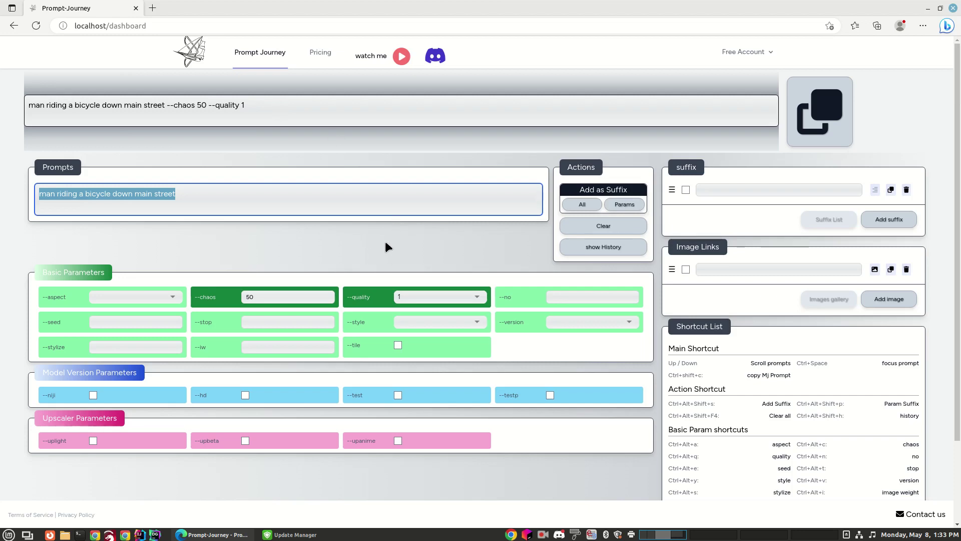
Append '--aspect 16:9' after the bicycle prompt text and delete the stray trailing character
{"action": "left_click", "coordinate": [218, 195]}
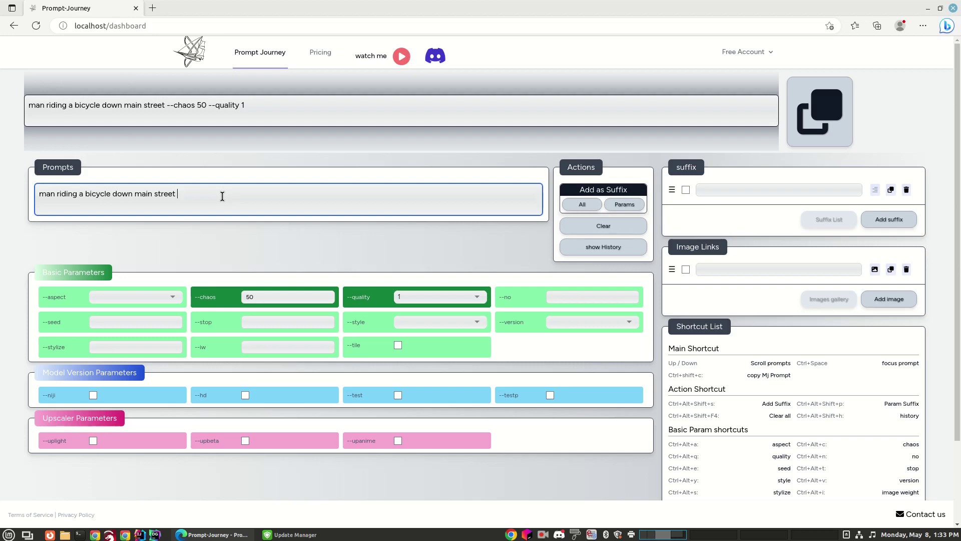
{"action": "type", "text": "--aspect"}
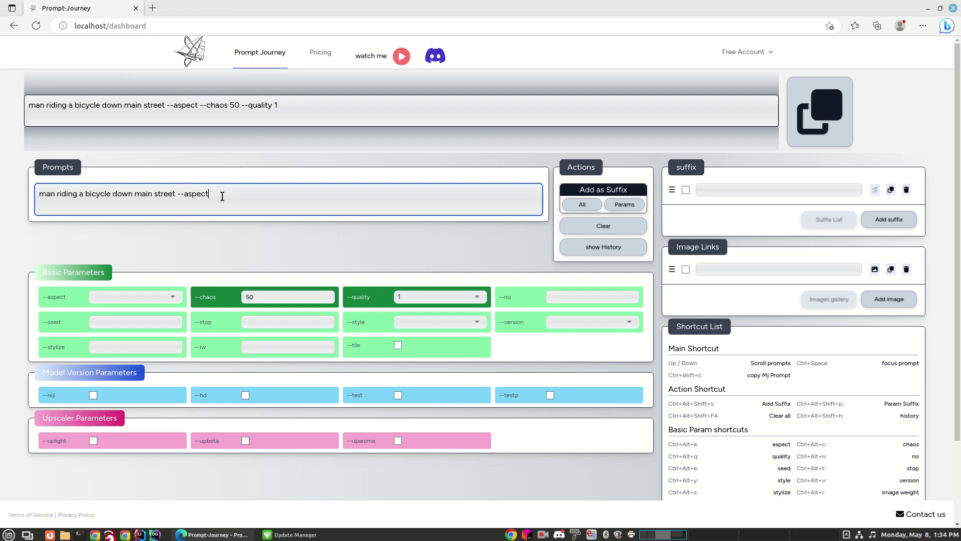
{"action": "type", "text": " 16:9 --chaos 50"}
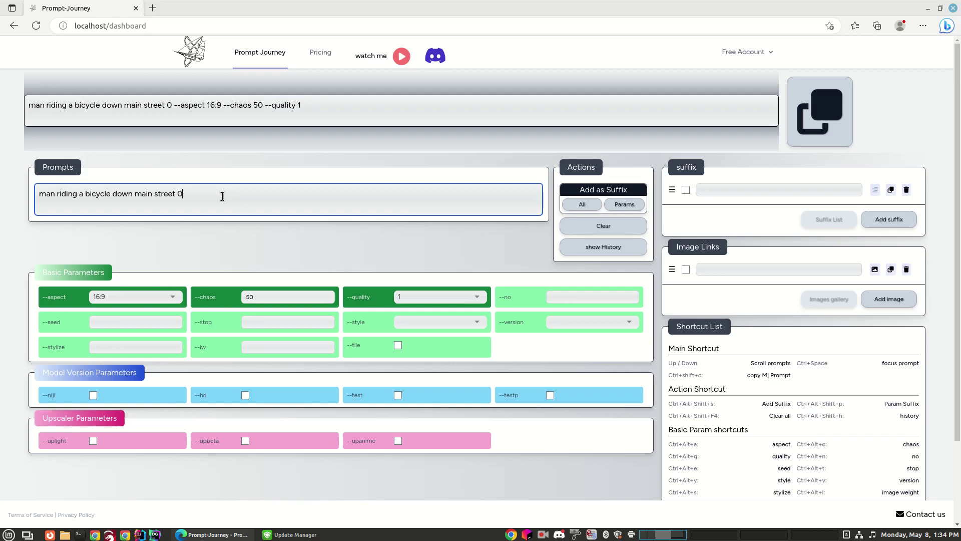
{"action": "key", "text": "BackSpace"}
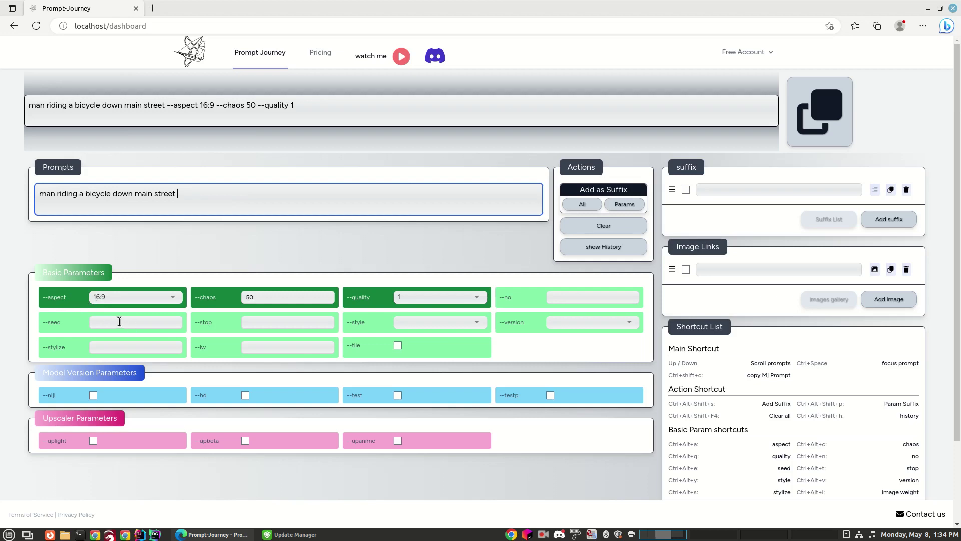
Add '--stop 95' so the assembled line ends with '--quality 1 --stop 95'
{"action": "left_click", "coordinate": [172, 298]}
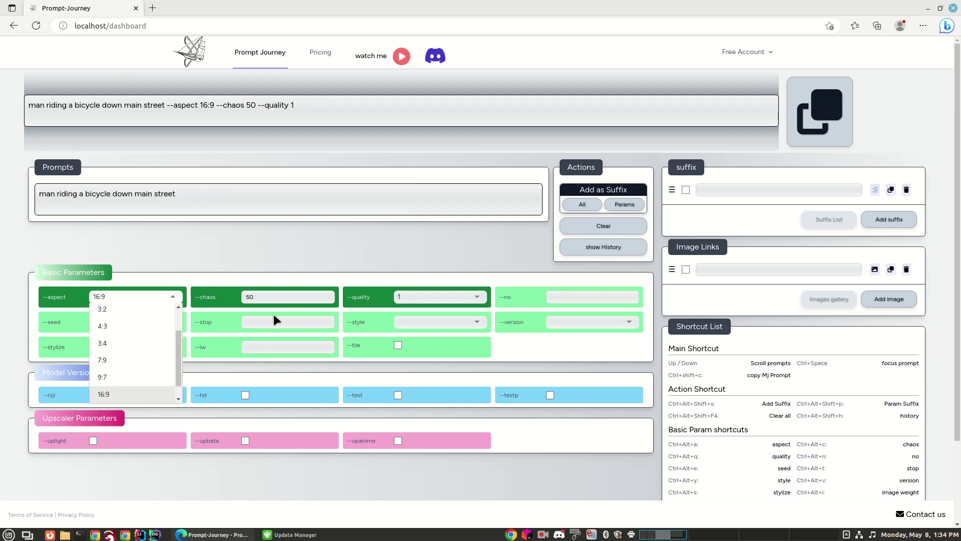
{"action": "left_click", "coordinate": [244, 198]}
{"action": "type", "text": "--stop 95"}
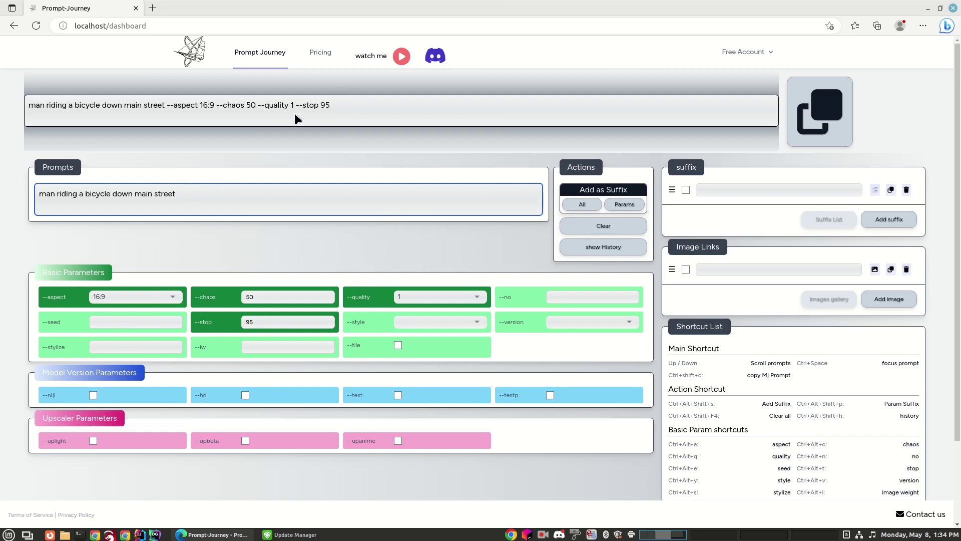
{"action": "left_click_drag", "start_coordinate": [366, 104], "coordinate": [36, 104]}
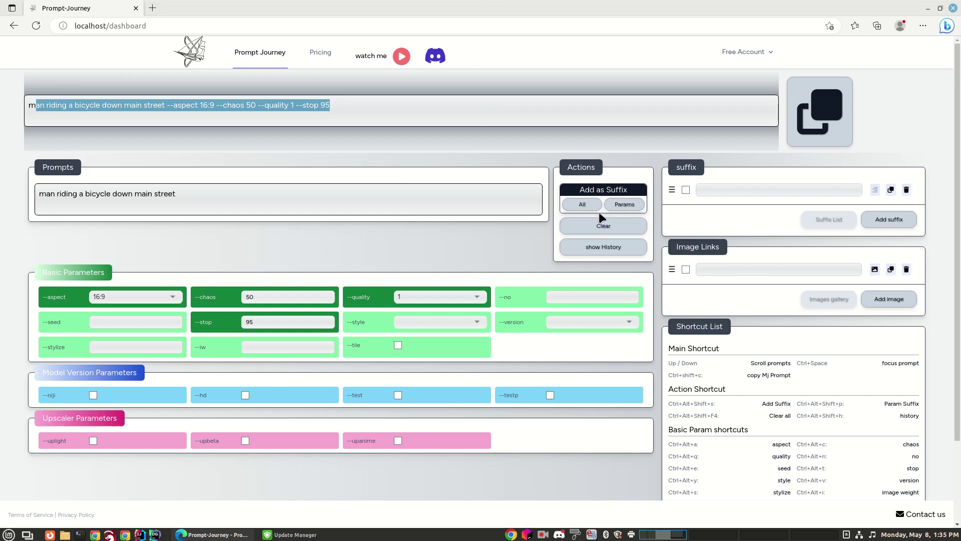
Save the parameter string and the bicycle prompt as two separate suffix entries
{"action": "left_click", "coordinate": [193, 195]}
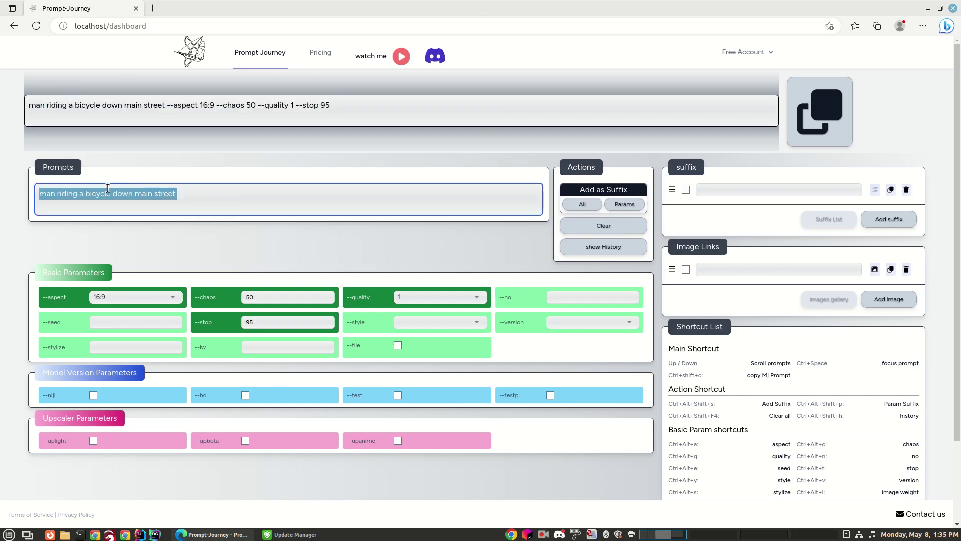
{"action": "key", "text": "ctrl+a"}
{"action": "left_click", "coordinate": [587, 206]}
{"action": "left_click", "coordinate": [630, 207]}
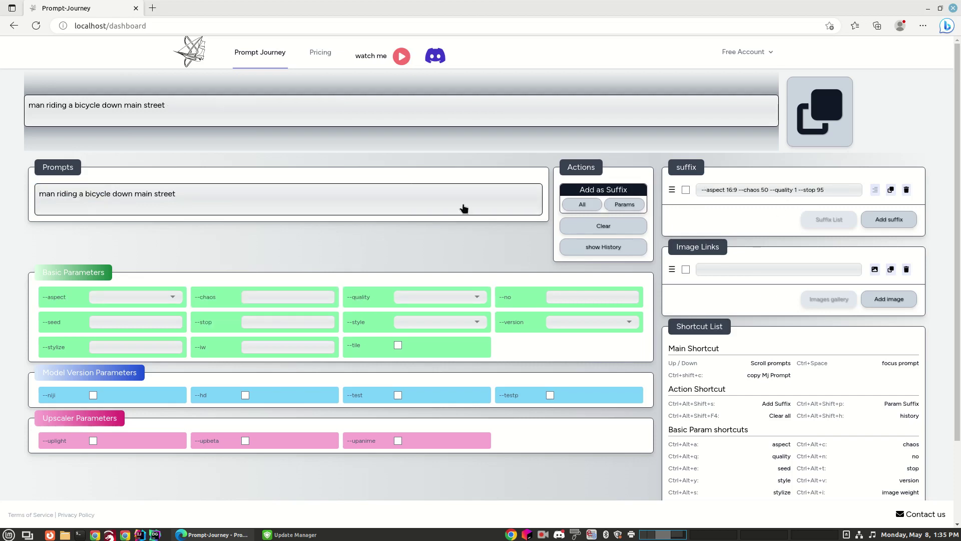
{"action": "left_click", "coordinate": [582, 204]}
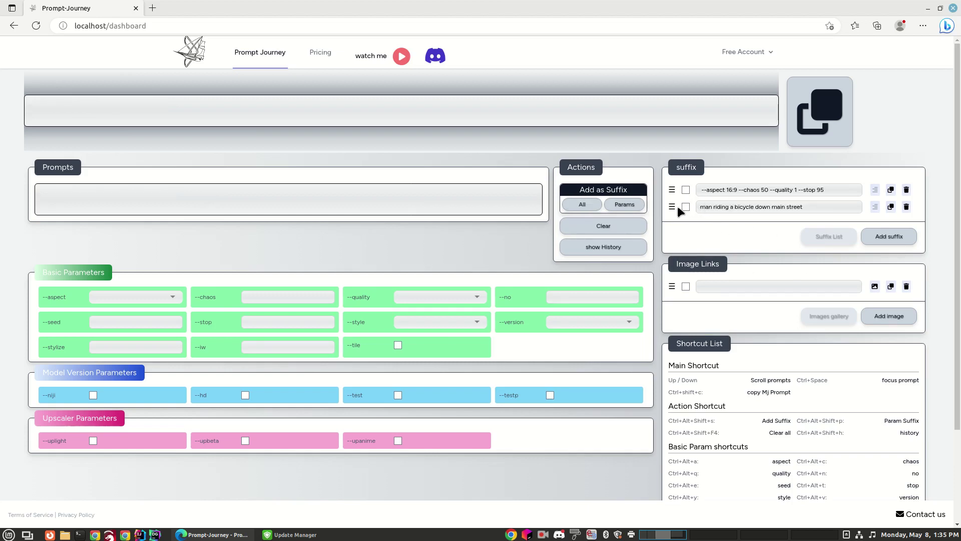
Move the bicycle suffix above the parameters suffix and enable both suffixes
{"action": "left_click_drag", "start_coordinate": [669, 207], "coordinate": [671, 191]}
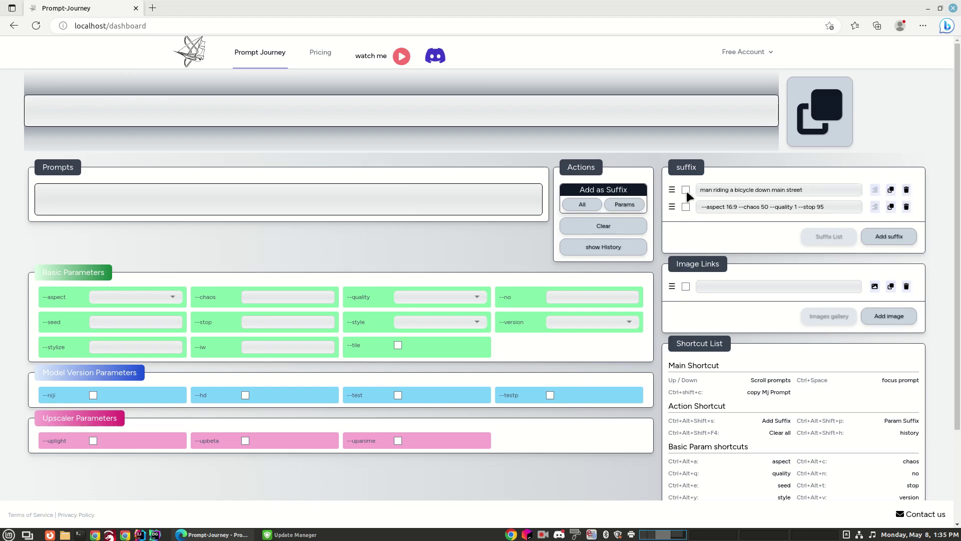
{"action": "left_click", "coordinate": [686, 191]}
{"action": "left_click", "coordinate": [685, 207]}
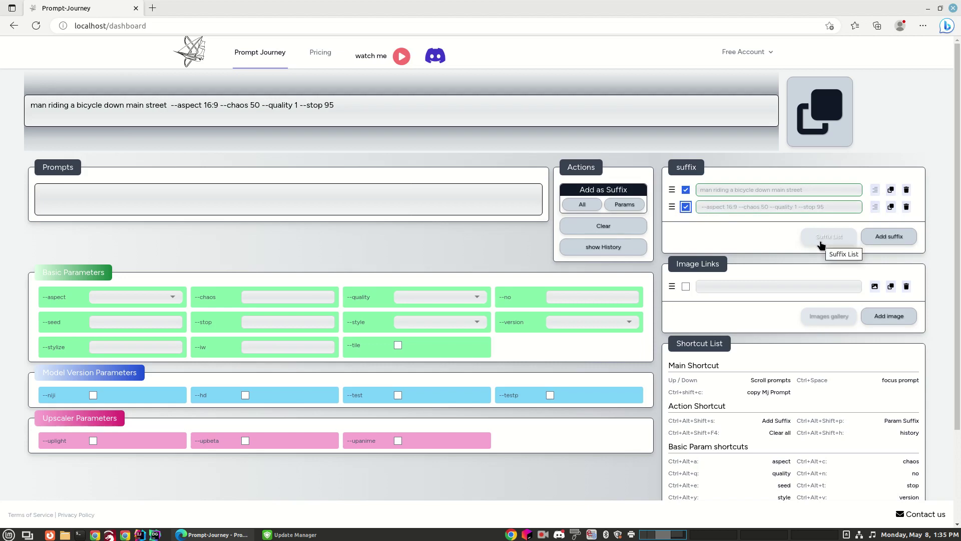
Enter 'a rainy day with a' in the Prompts box
{"action": "left_click", "coordinate": [180, 197]}
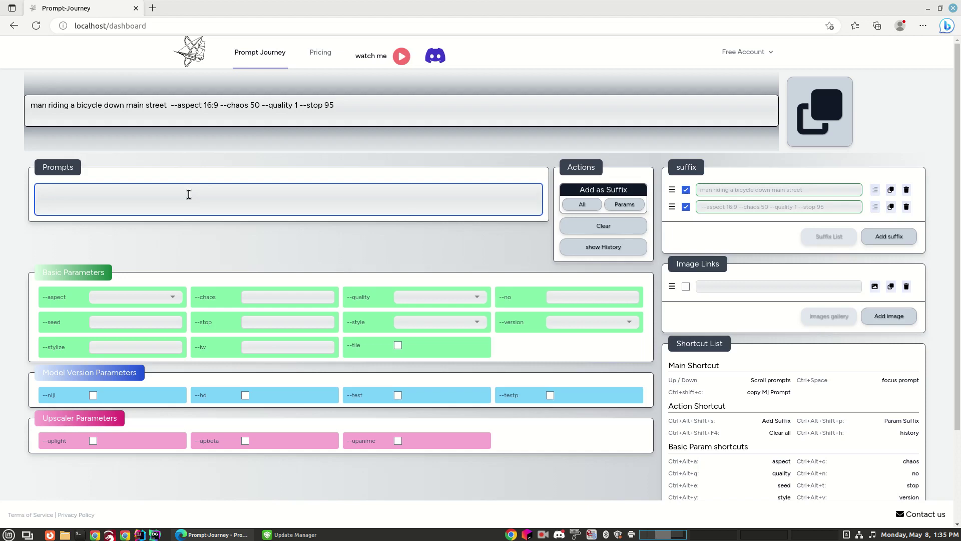
{"action": "type", "text": "a "}
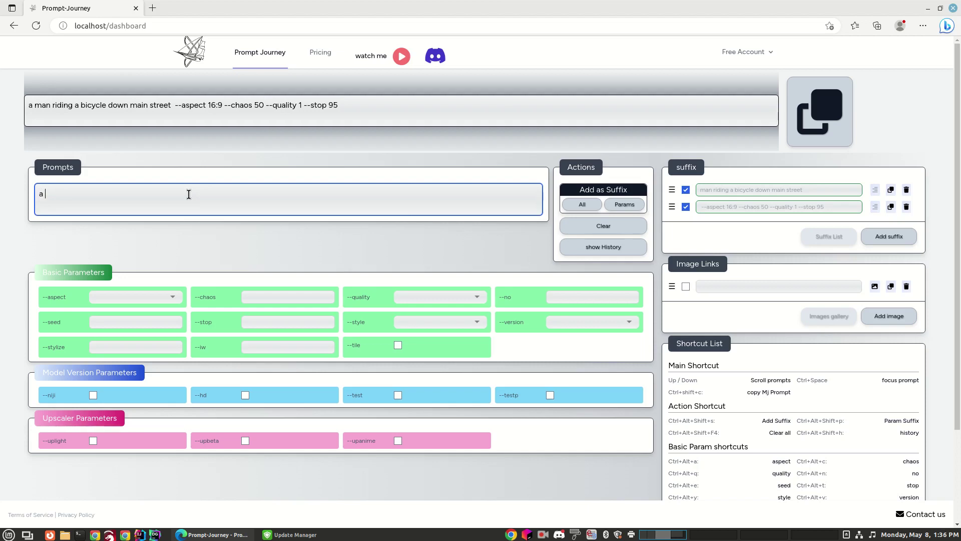
{"action": "type", "text": "rainy "}
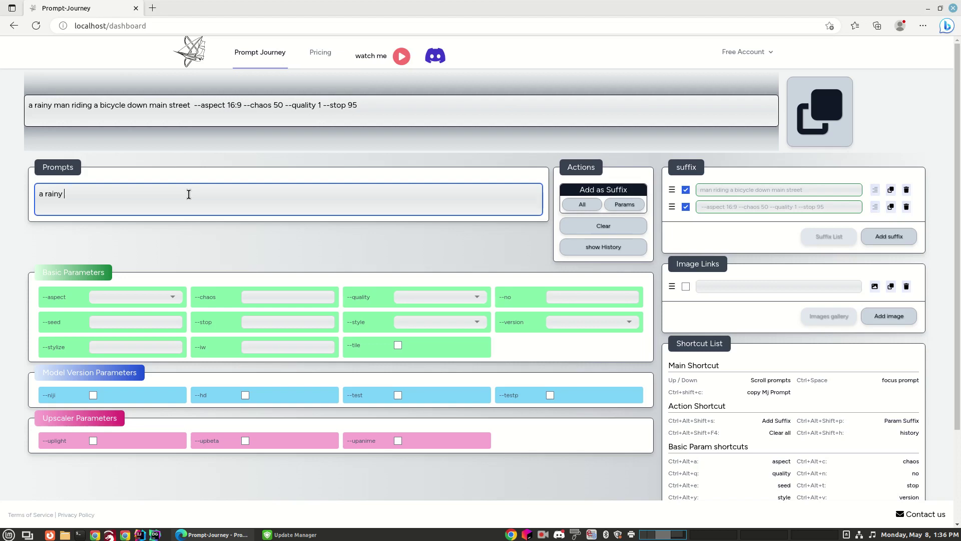
{"action": "type", "text": "day with a"}
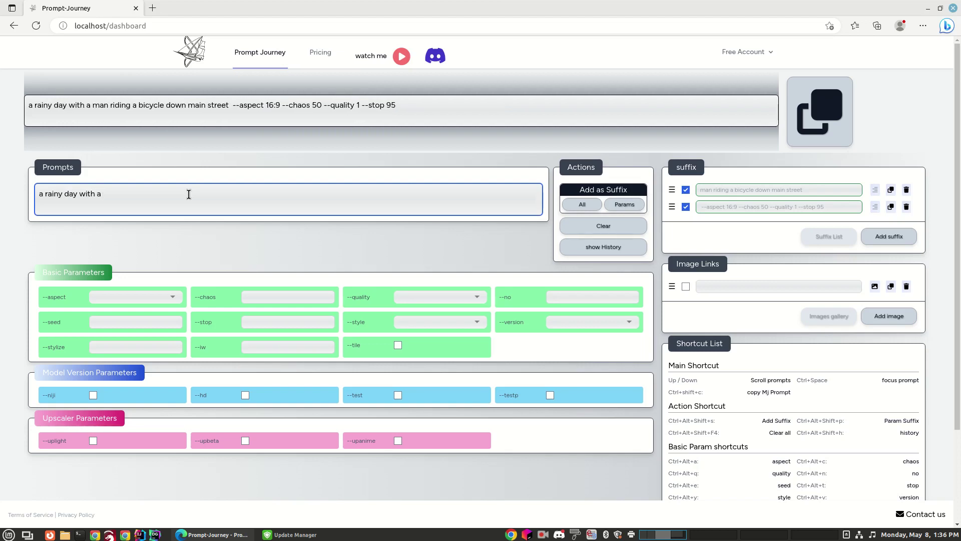
{"action": "left_click_drag", "start_coordinate": [122, 193], "coordinate": [30, 183]}
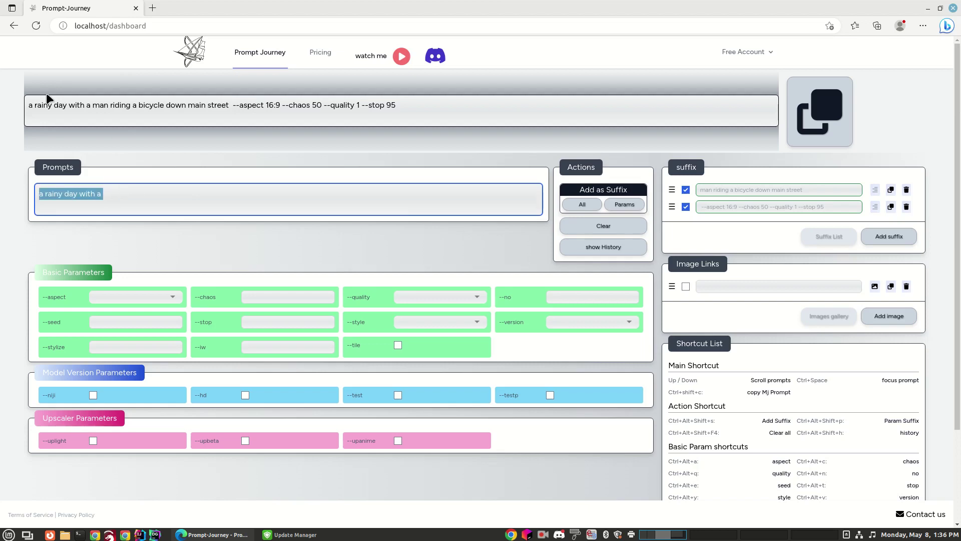
Drag the bicycle suffix row back above the parameter suffix so the bicycle text precedes the parameters
{"action": "left_click", "coordinate": [90, 103]}
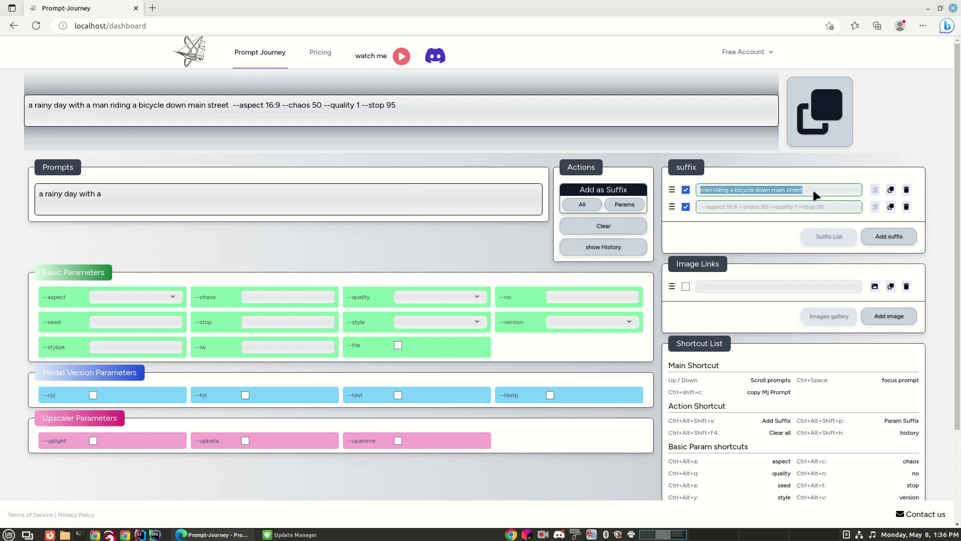
{"action": "left_click", "coordinate": [672, 190]}
{"action": "left_click_drag", "start_coordinate": [671, 190], "coordinate": [671, 207]}
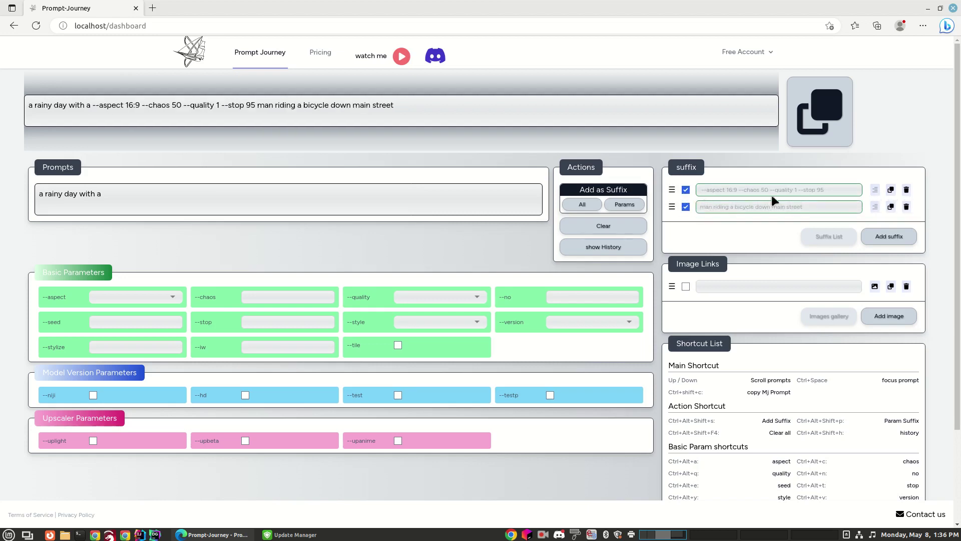
{"action": "left_click_drag", "start_coordinate": [89, 105], "coordinate": [215, 108]}
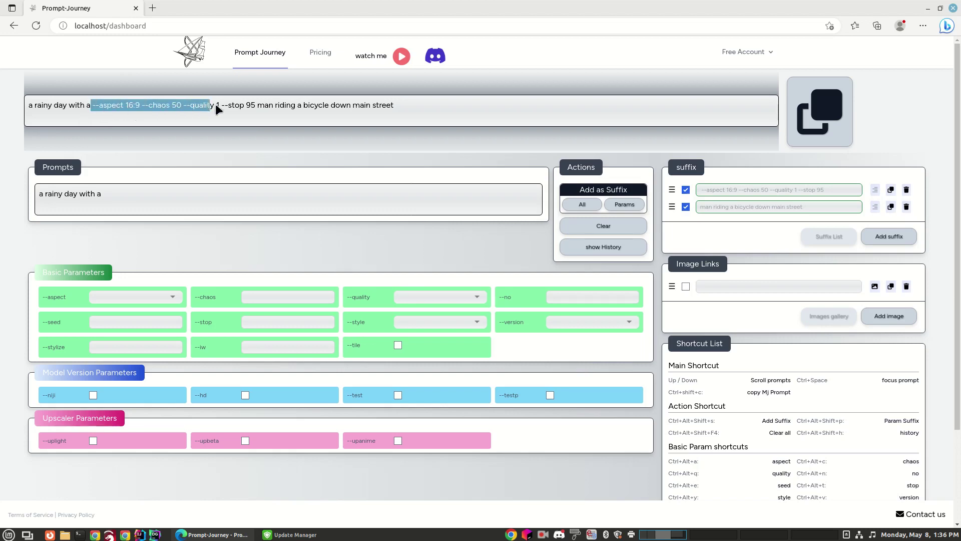
{"action": "left_click", "coordinate": [262, 106]}
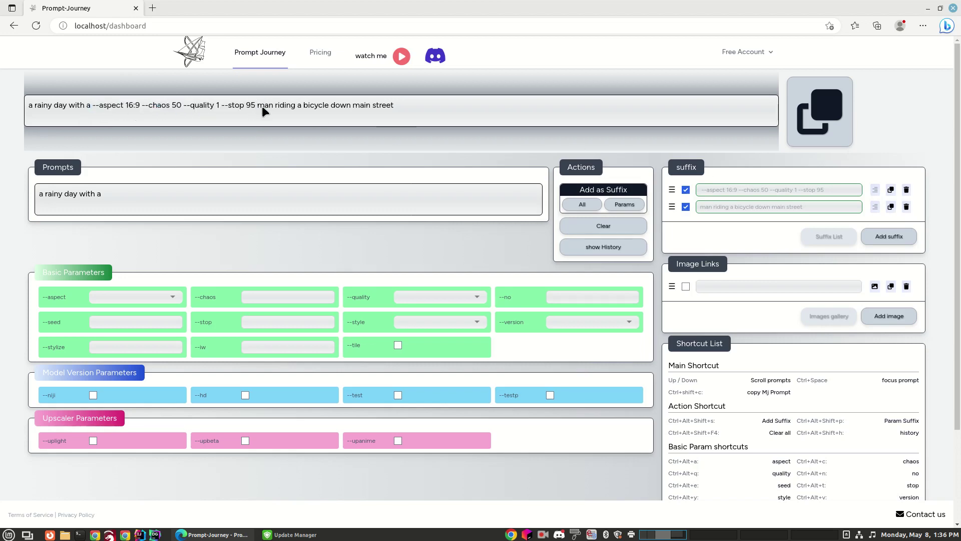
{"action": "left_click_drag", "start_coordinate": [257, 103], "coordinate": [385, 109]}
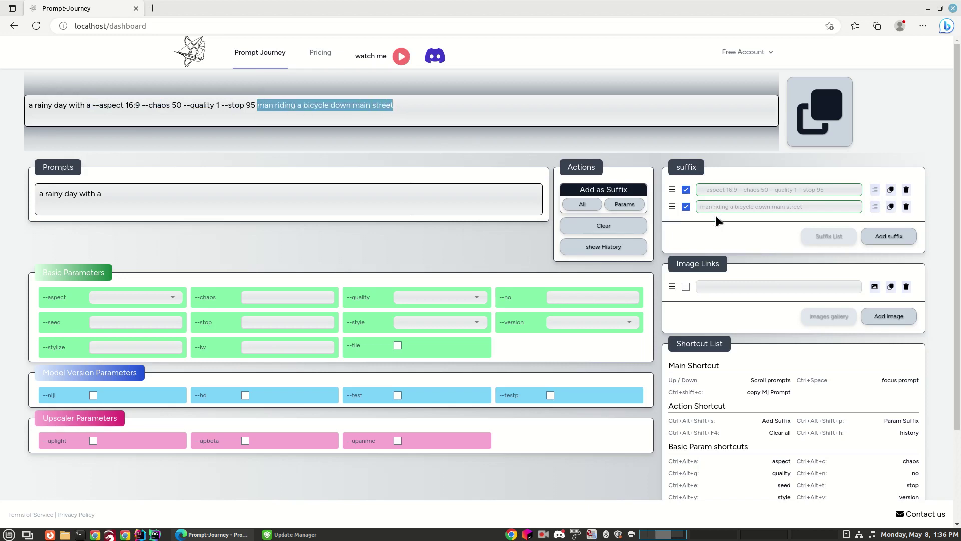
{"action": "left_click_drag", "start_coordinate": [672, 206], "coordinate": [673, 190]}
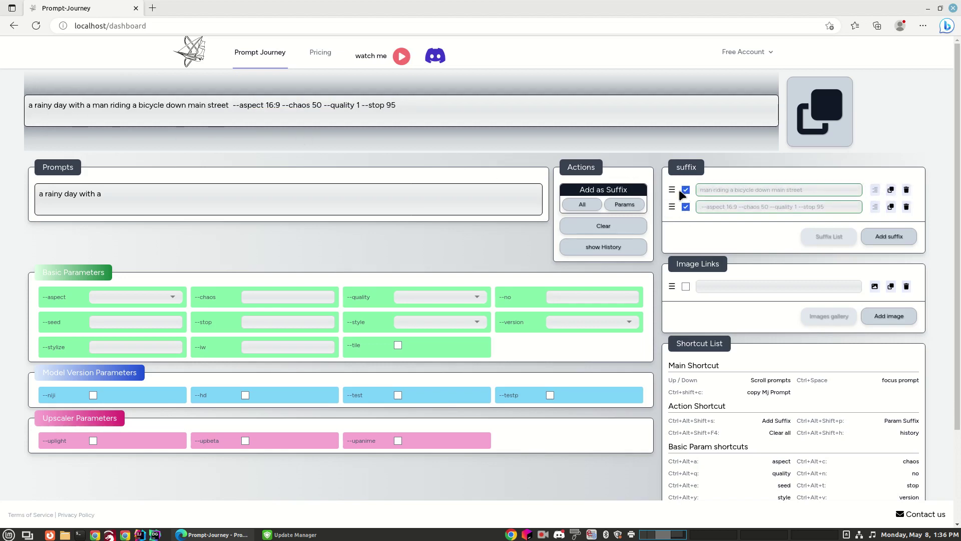
Add a new suffix reading 'man walking down main street'
{"action": "left_click", "coordinate": [893, 243]}
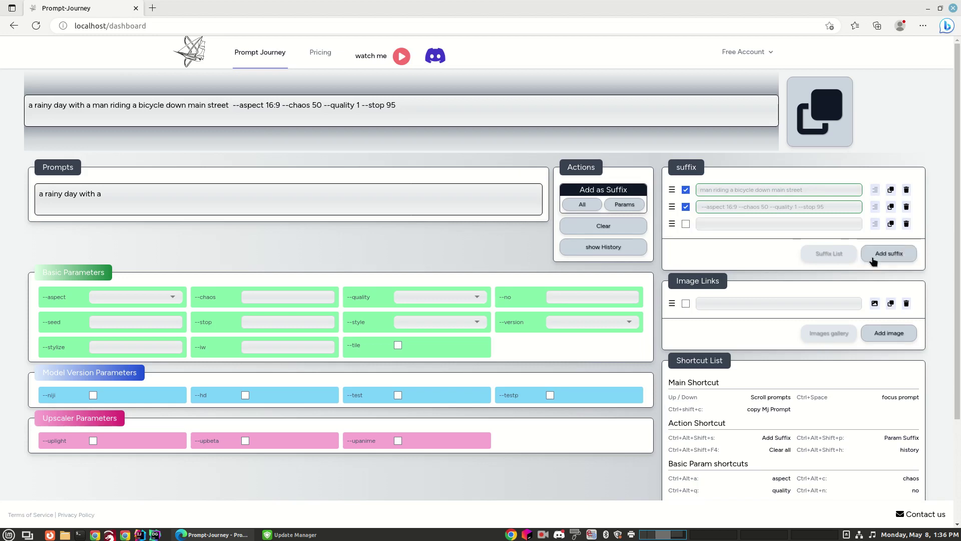
{"action": "left_click", "coordinate": [719, 225]}
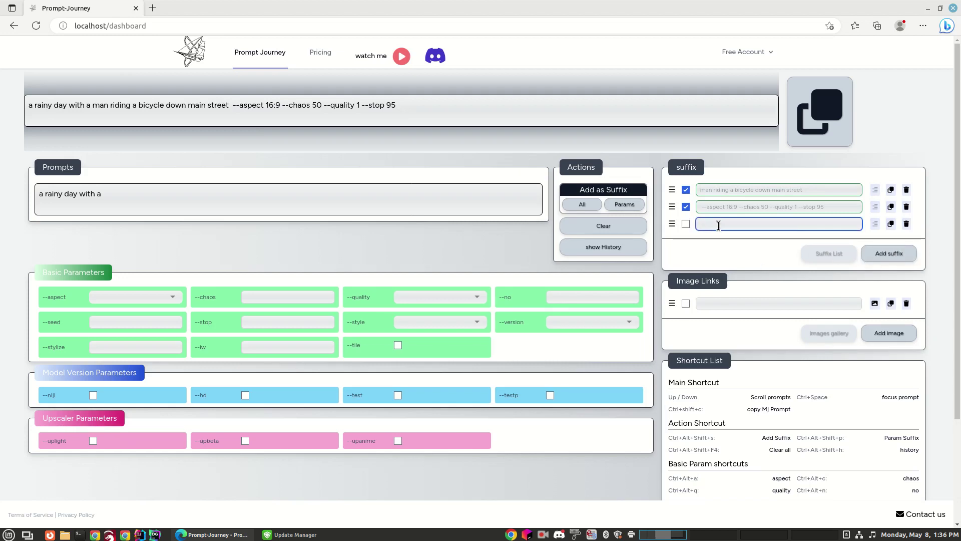
{"action": "type", "text": "man walking dow s"}
{"action": "key", "text": "BackSpace"}
{"action": "type", "text": "main street"}
{"action": "left_click_drag", "start_coordinate": [748, 224], "coordinate": [754, 224]}
{"action": "key", "text": "Left"}
{"action": "type", "text": "="}
{"action": "key", "text": "BackSpace"}
{"action": "key", "text": "BackSpace"}
{"action": "type", "text": "n"}
Disable the bicycle suffix and enable the walking suffix in the prompt
{"action": "left_click", "coordinate": [686, 191]}
{"action": "left_click", "coordinate": [686, 190]}
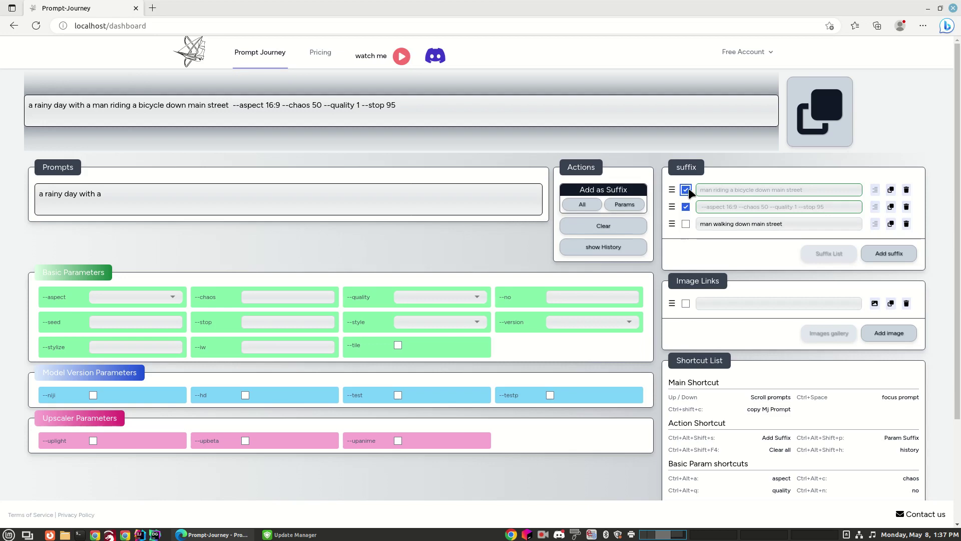
{"action": "left_click", "coordinate": [685, 222]}
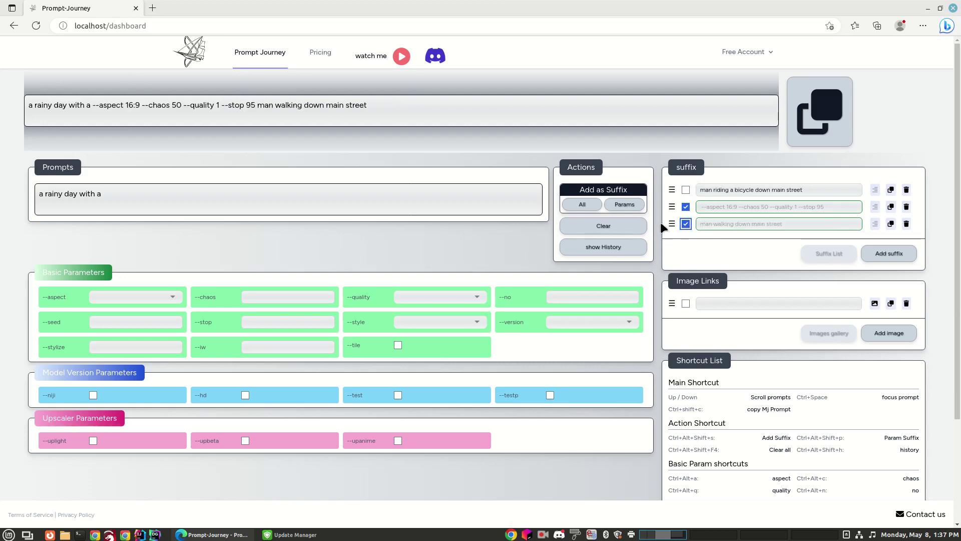
Move the walking suffix above the parameters and enable both the bicycle and walking suffixes
{"action": "left_click_drag", "start_coordinate": [672, 226], "coordinate": [671, 205]}
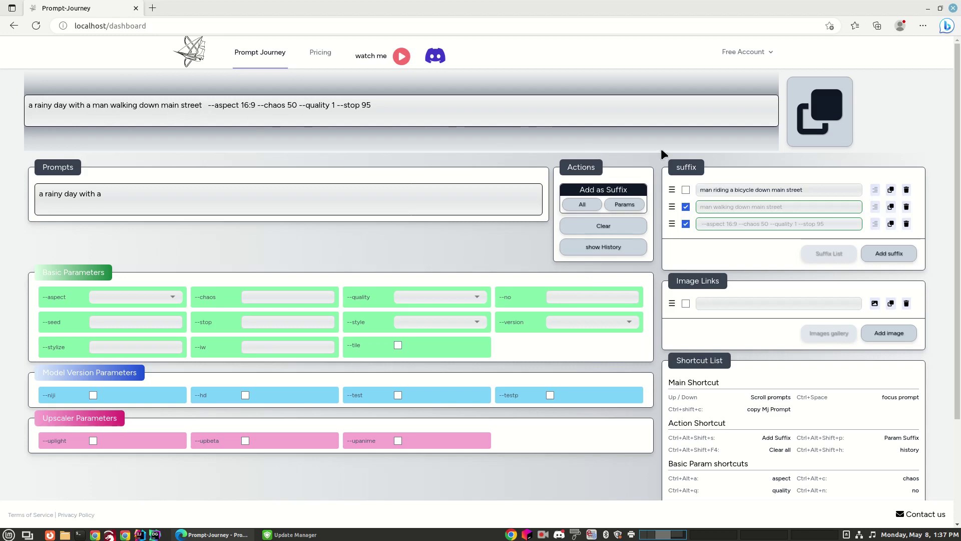
{"action": "left_click", "coordinate": [686, 207]}
{"action": "left_click", "coordinate": [686, 190]}
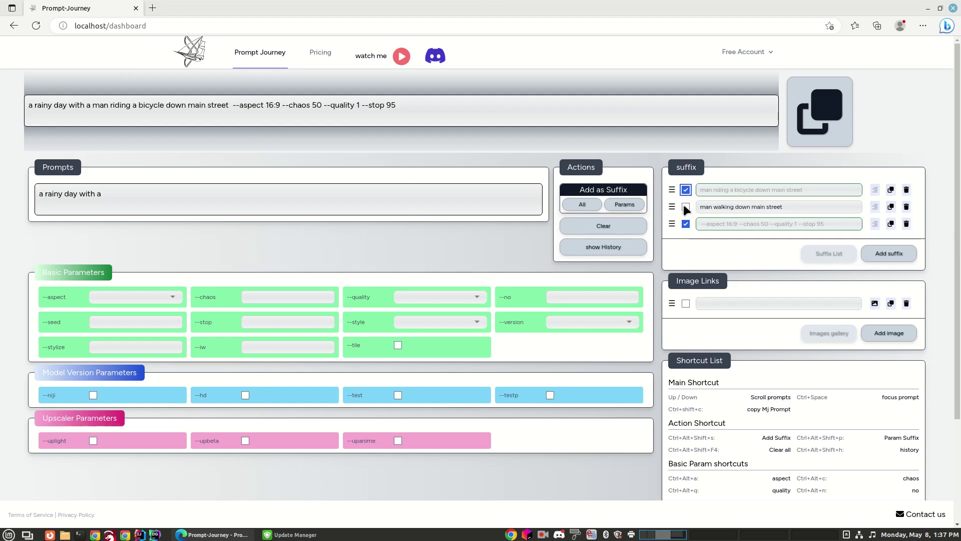
{"action": "left_click", "coordinate": [686, 207]}
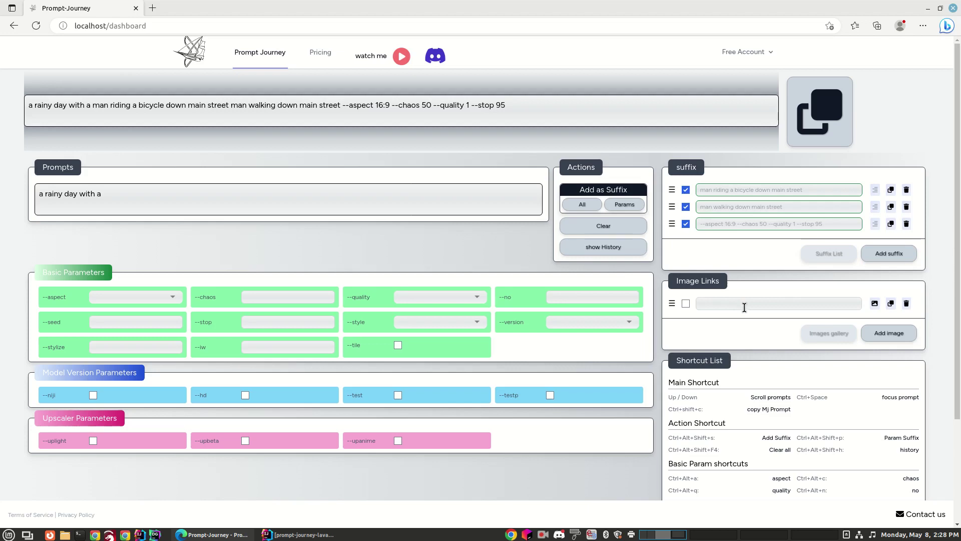
Copy the link of the first yellow-jacket Midjourney image in Discord, then close Discord
{"action": "left_click", "coordinate": [559, 534]}
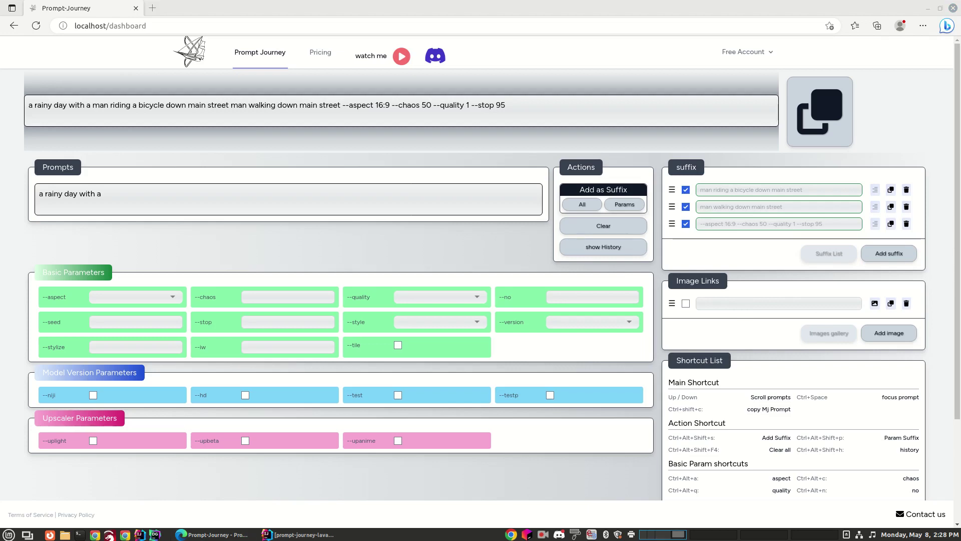
{"action": "left_click_drag", "start_coordinate": [828, 8], "coordinate": [578, 44]}
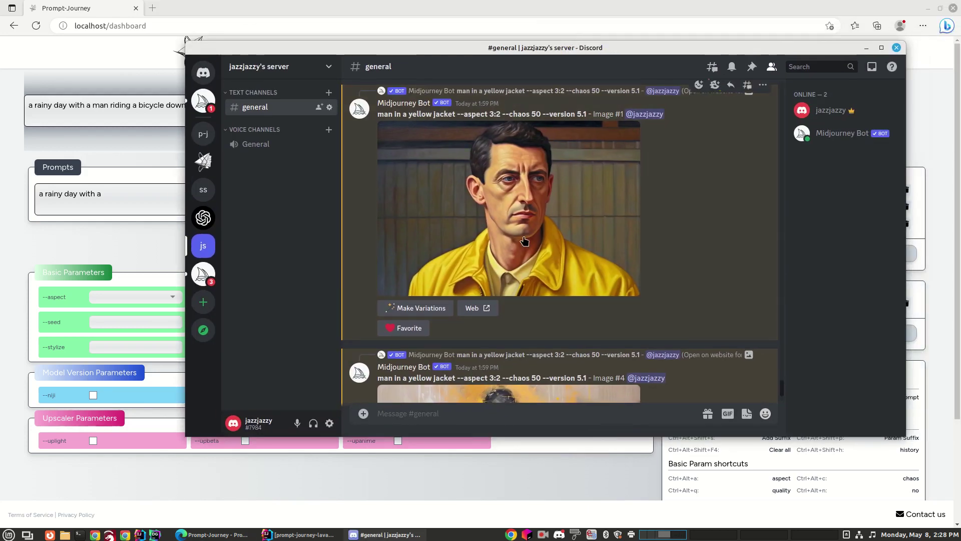
{"action": "right_click", "coordinate": [506, 196]}
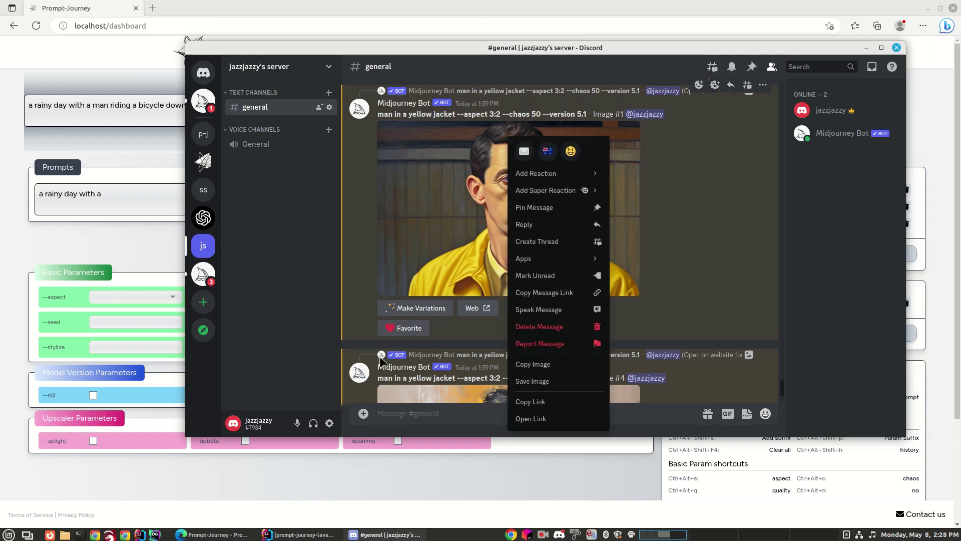
{"action": "left_click", "coordinate": [535, 404]}
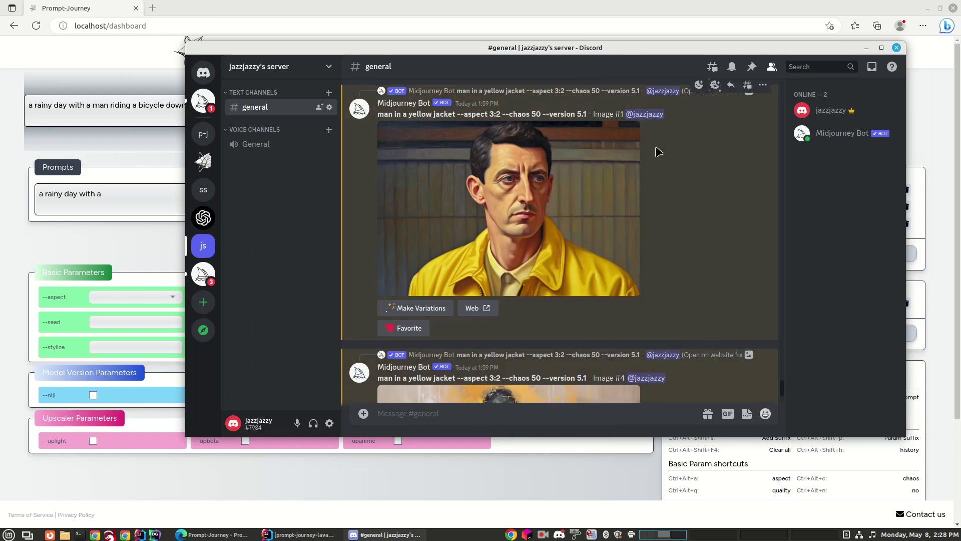
{"action": "key", "text": "alt+F4"}
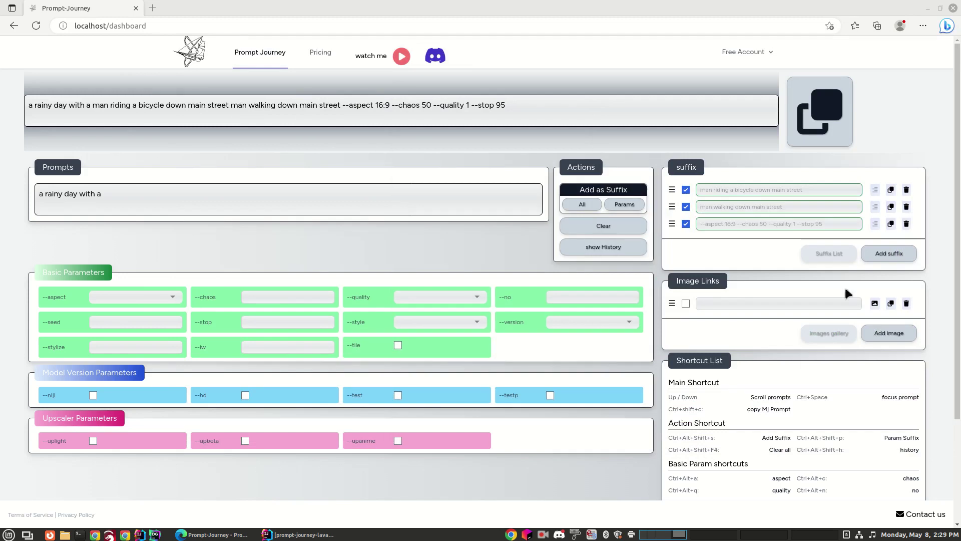
Paste the yellow-jacket image URL into Image Links and preview it to confirm the portrait
{"action": "left_click", "coordinate": [719, 302]}
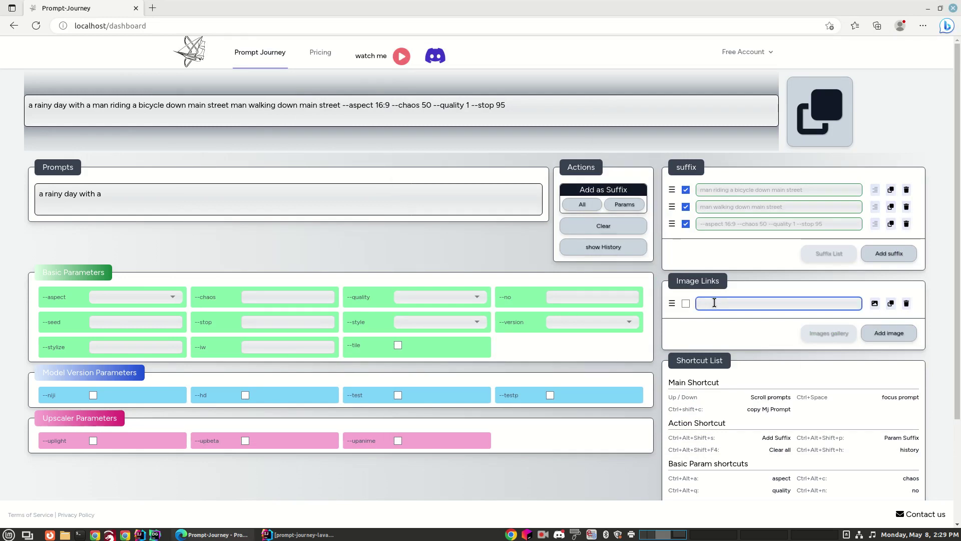
{"action": "key", "text": "ctrl+v"}
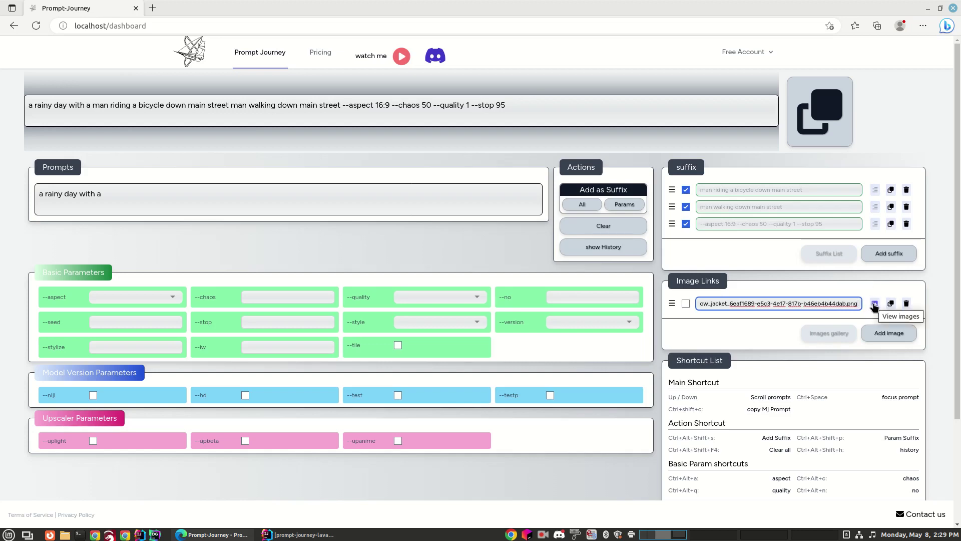
{"action": "left_click", "coordinate": [875, 304]}
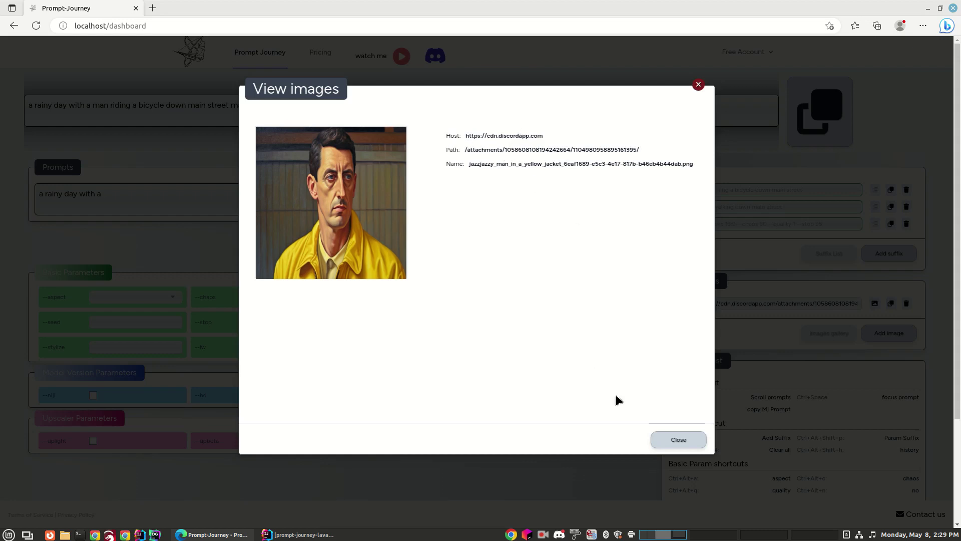
{"action": "left_click", "coordinate": [670, 446]}
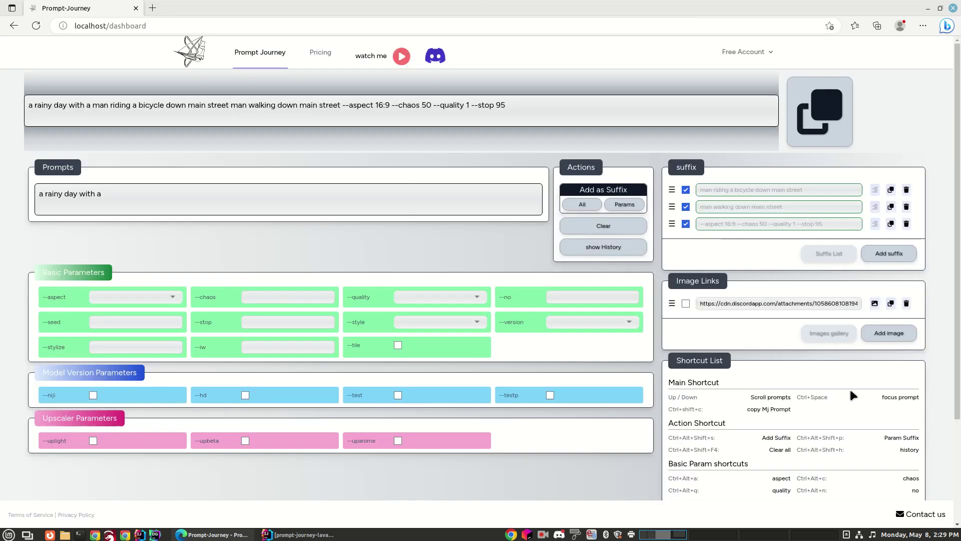
Tick the image link so the yellow-jacket URL leads the assembled prompt
{"action": "left_click", "coordinate": [685, 303]}
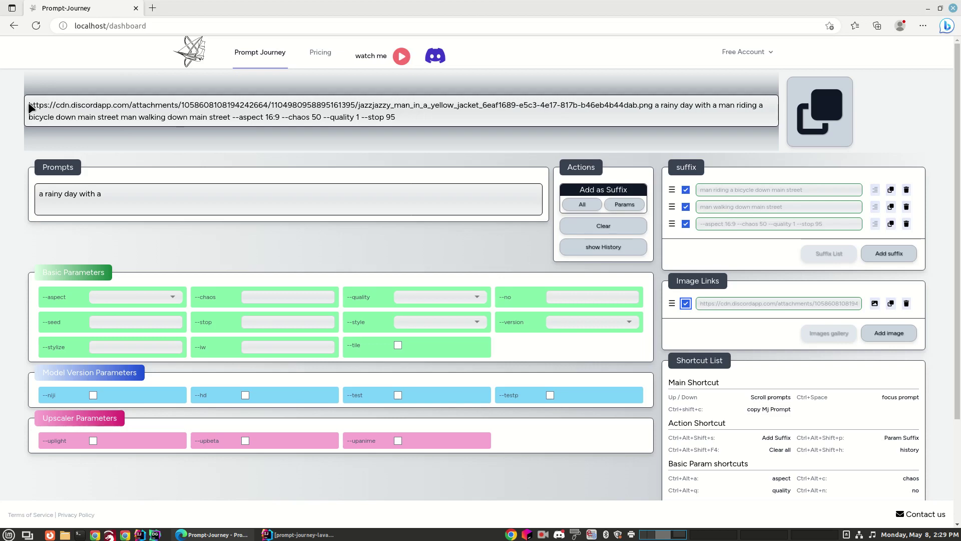
{"action": "left_click_drag", "start_coordinate": [29, 105], "coordinate": [651, 106]}
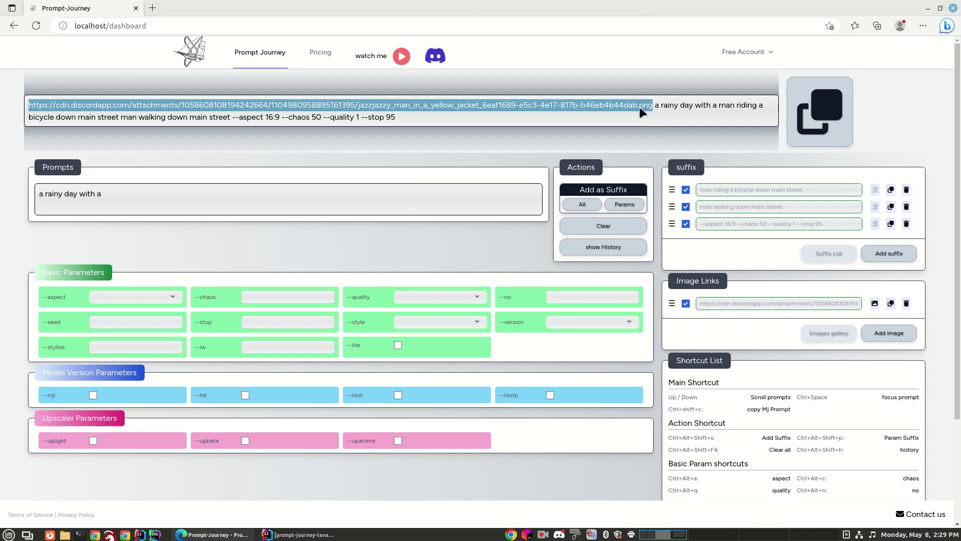
{"action": "left_click", "coordinate": [542, 120]}
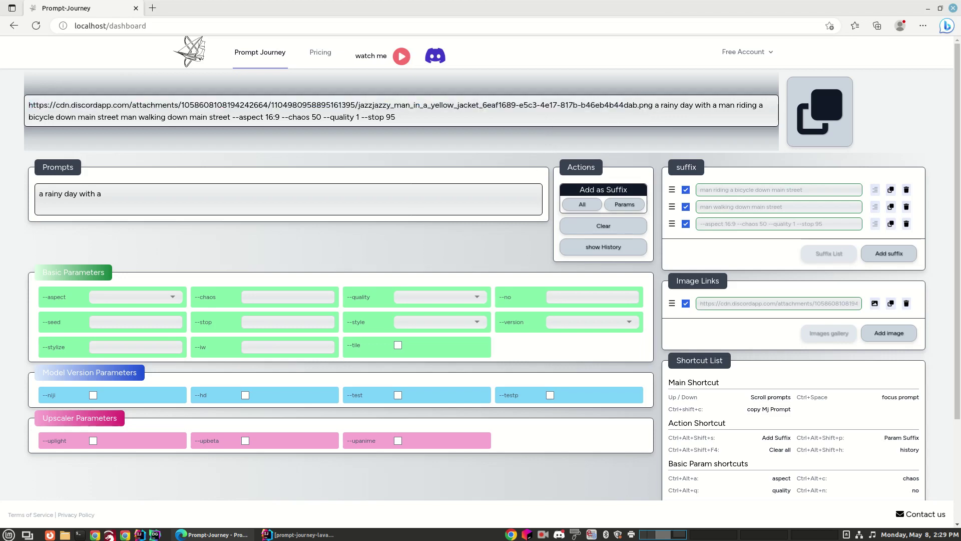
Copy the Image #4 picture's link from Discord and add a second, empty image-link entry
{"action": "left_click_drag", "start_coordinate": [960, 15], "coordinate": [653, 9]}
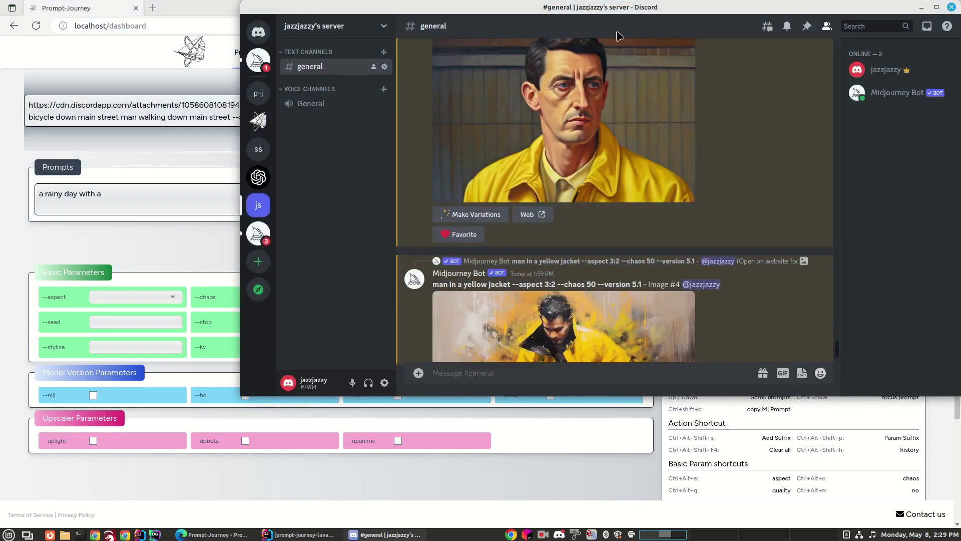
{"action": "scroll", "coordinate": [544, 320], "scroll_direction": "down", "scroll_amount": 2}
{"action": "right_click", "coordinate": [531, 300]}
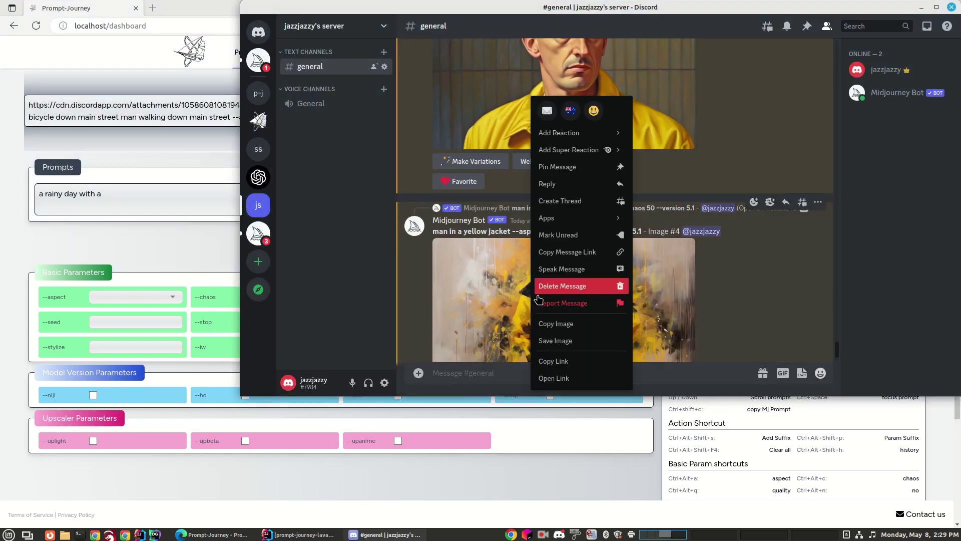
{"action": "left_click", "coordinate": [541, 361]}
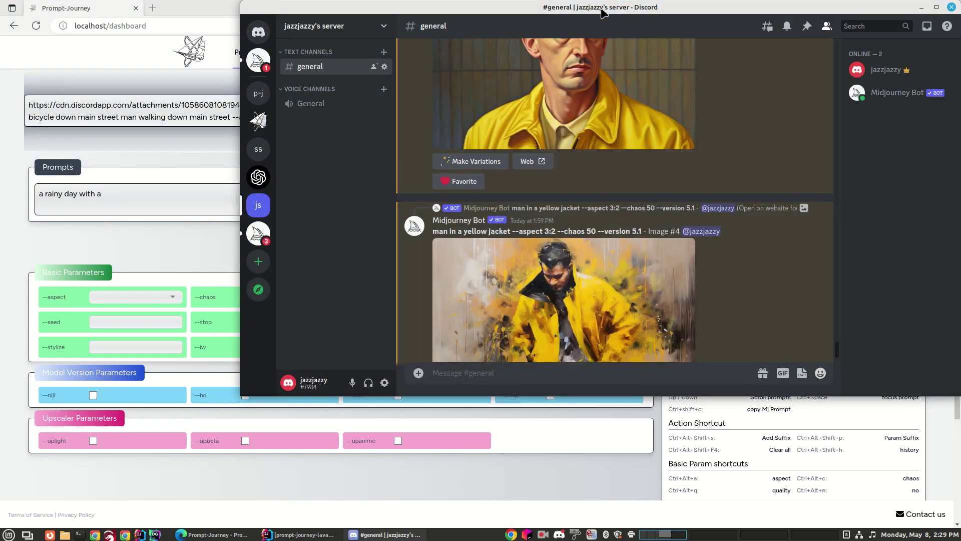
{"action": "left_click_drag", "start_coordinate": [604, 8], "coordinate": [960, 10]}
{"action": "left_click", "coordinate": [889, 333]}
{"action": "left_click", "coordinate": [733, 321]}
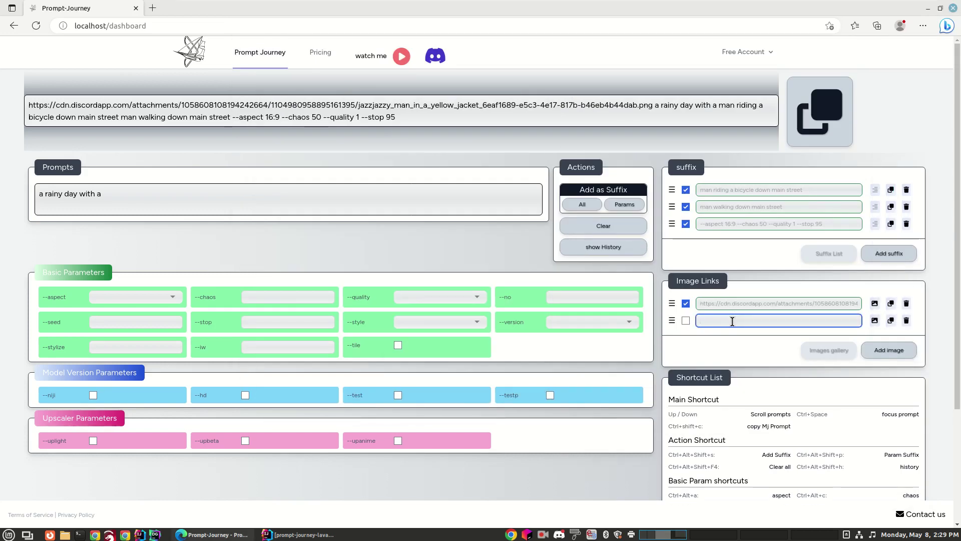
Paste the second jacket URL into the new image link and tick it into the prompt
{"action": "key", "text": "ctrl+v"}
{"action": "left_click", "coordinate": [777, 344]}
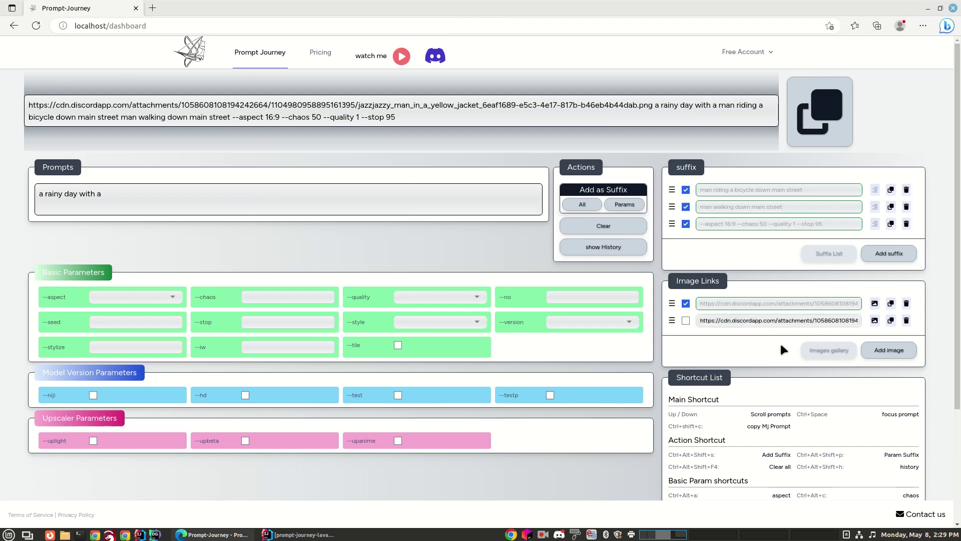
{"action": "left_click", "coordinate": [686, 321]}
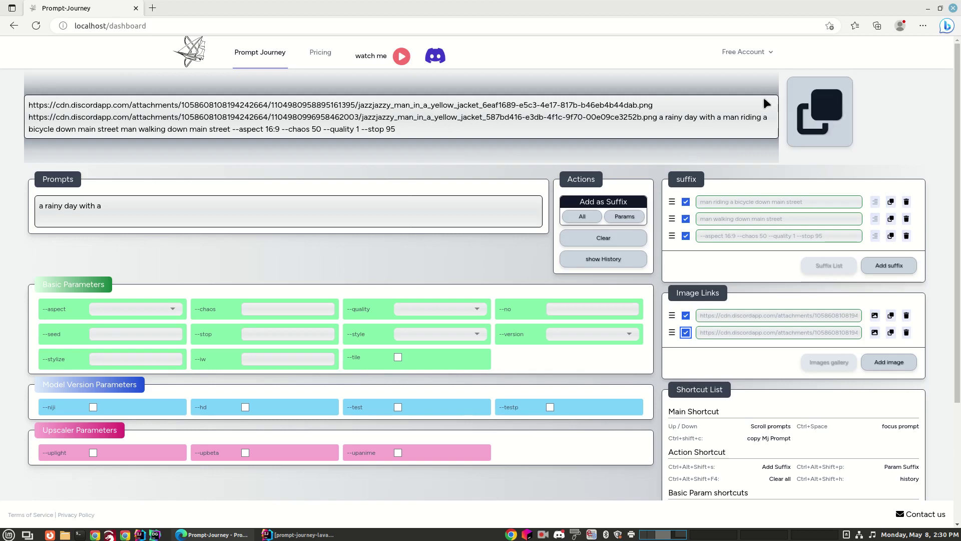
Copy the finished Prompt-Journey prompt and paste it into Discord's #general message box
{"action": "left_click", "coordinate": [814, 121]}
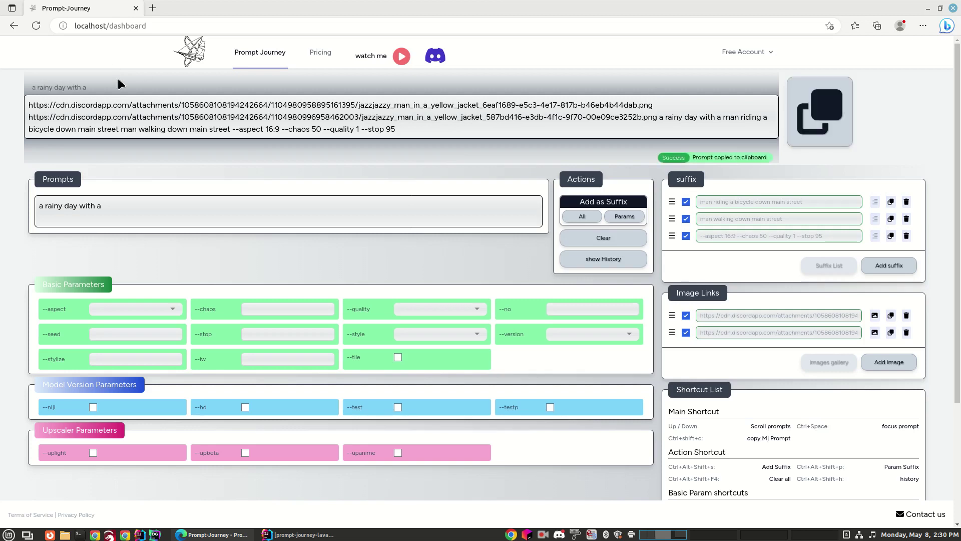
{"action": "left_click_drag", "start_coordinate": [88, 84], "coordinate": [26, 82]}
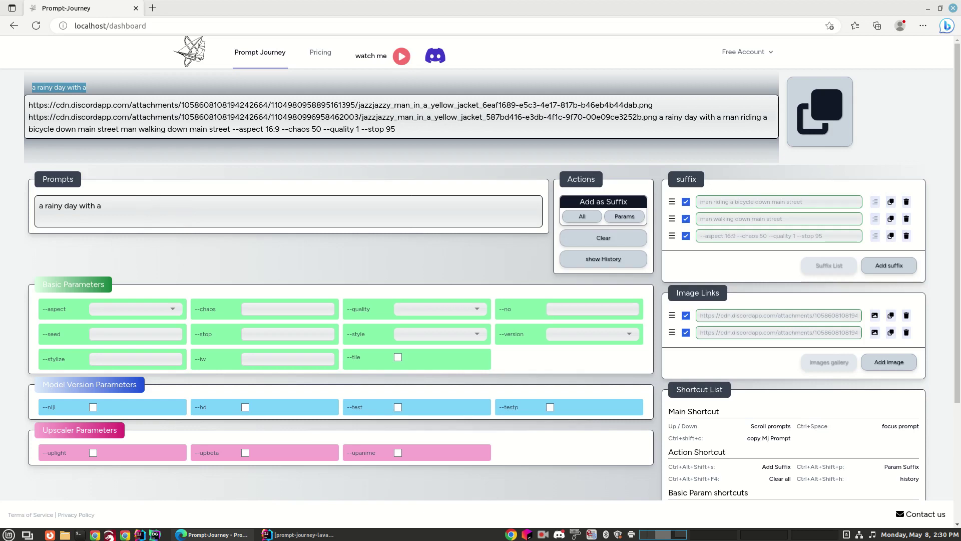
{"action": "left_click_drag", "start_coordinate": [960, 100], "coordinate": [440, 13]}
{"action": "scroll", "coordinate": [418, 355], "scroll_direction": "down", "scroll_amount": 1}
{"action": "scroll", "coordinate": [415, 355], "scroll_direction": "down", "scroll_amount": 2}
{"action": "left_click", "coordinate": [318, 379]}
{"action": "key", "text": "ctrl+v"}
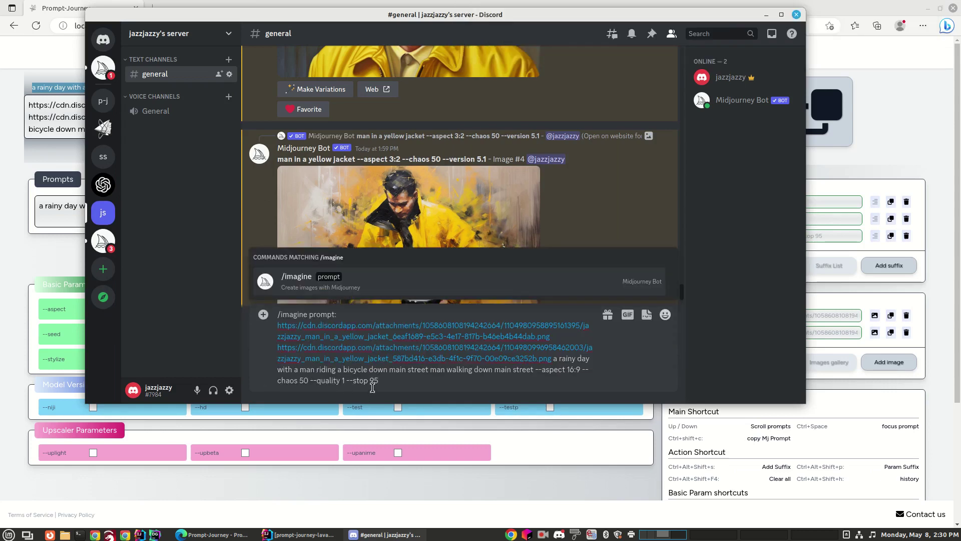
Send the pasted text as an /imagine request to Midjourney and move Discord aside
{"action": "key", "text": "Tab"}
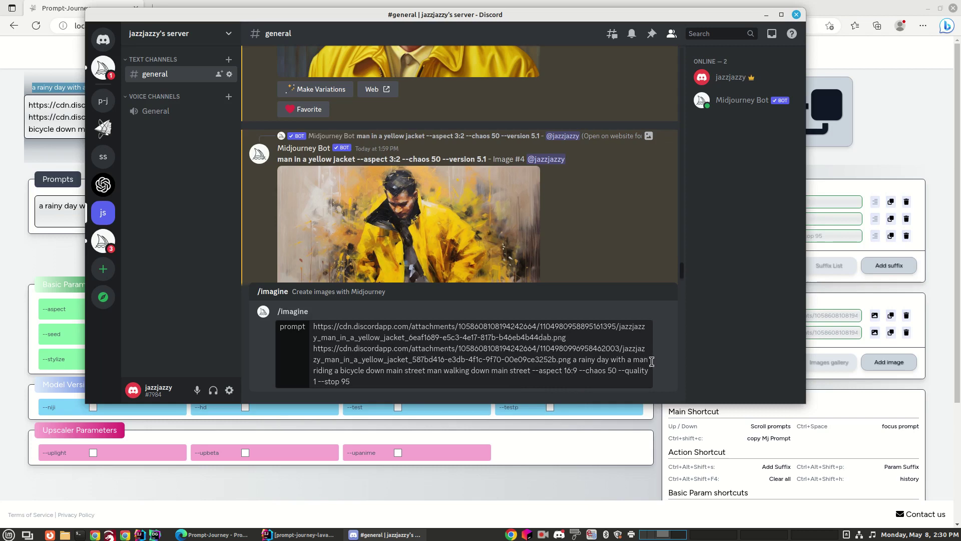
{"action": "key", "text": "Return"}
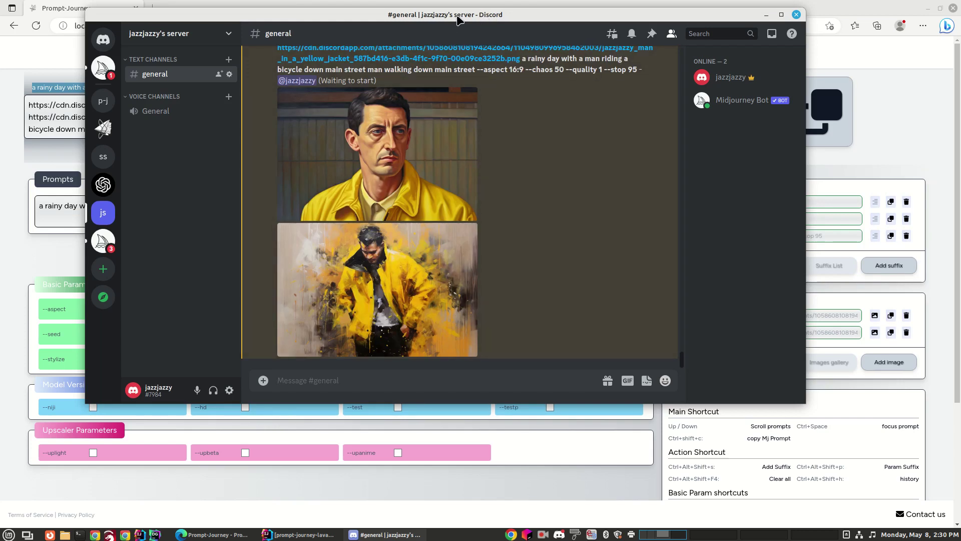
{"action": "left_click_drag", "start_coordinate": [454, 14], "coordinate": [960, 55]}
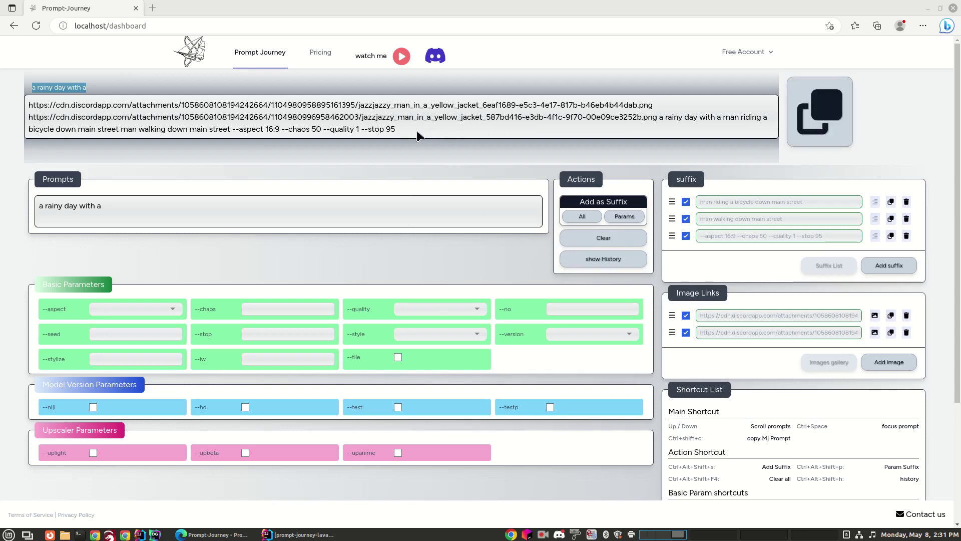
Untick the --aspect 16:9 suffix and copy the combined prompt
{"action": "left_click", "coordinate": [686, 236]}
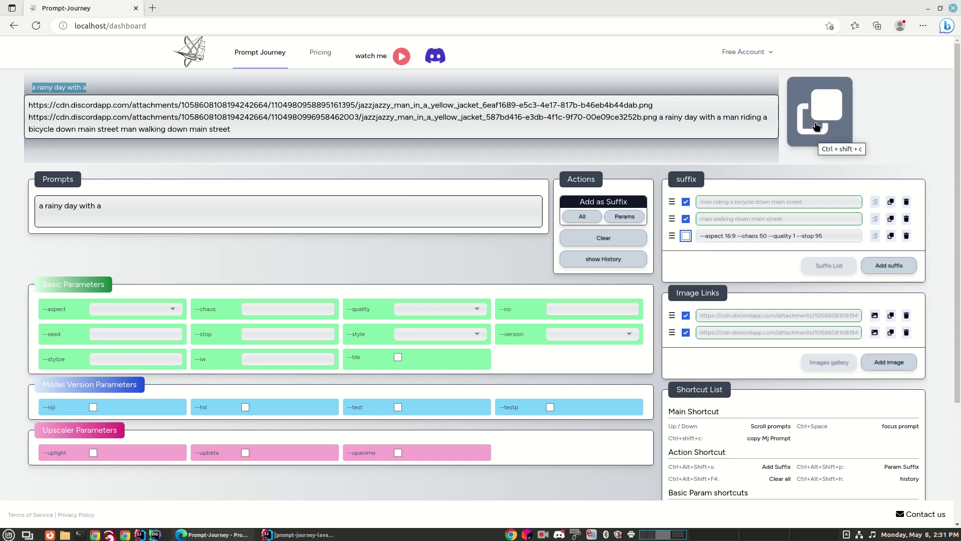
{"action": "left_click", "coordinate": [827, 109]}
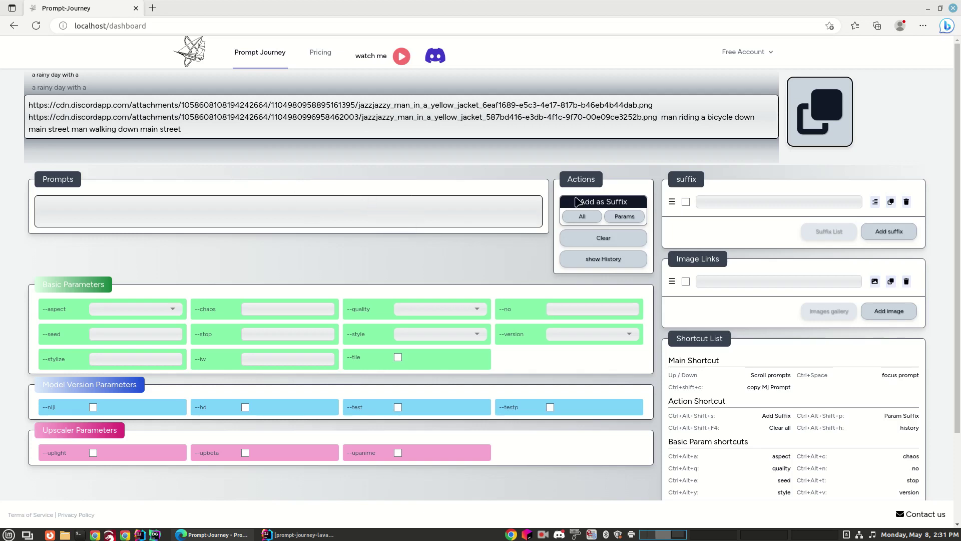
Restore the 'a rainy day with a' prompt, its street suffixes and both image links from history
{"action": "left_click", "coordinate": [632, 204]}
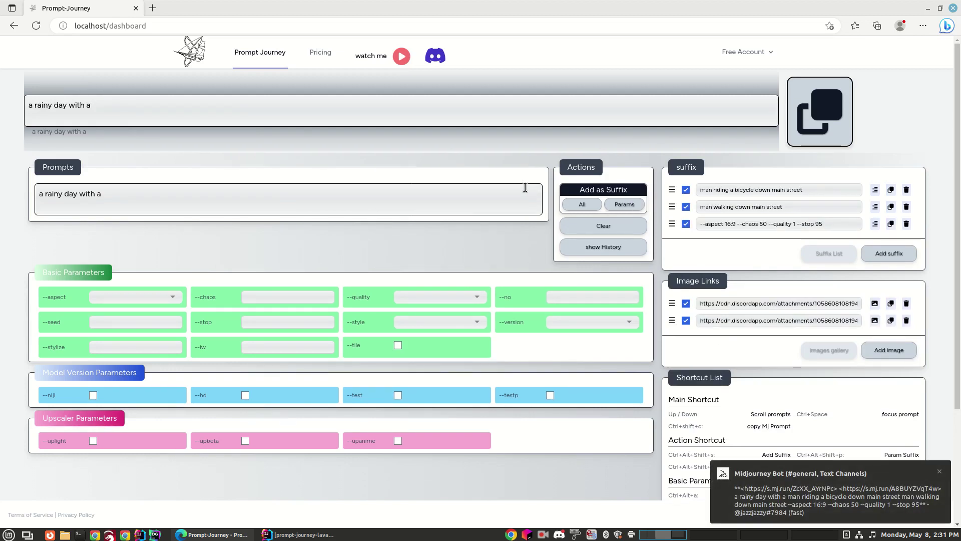
{"action": "key", "text": "Up"}
{"action": "key", "text": "Down"}
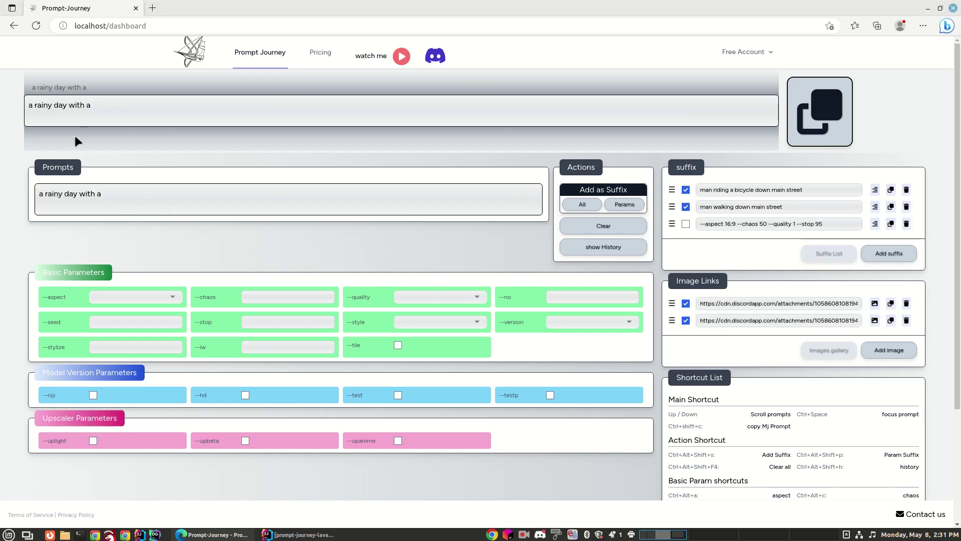
Untick both jacket image links and copy the rainy-day prompt without them
{"action": "left_click", "coordinate": [129, 196]}
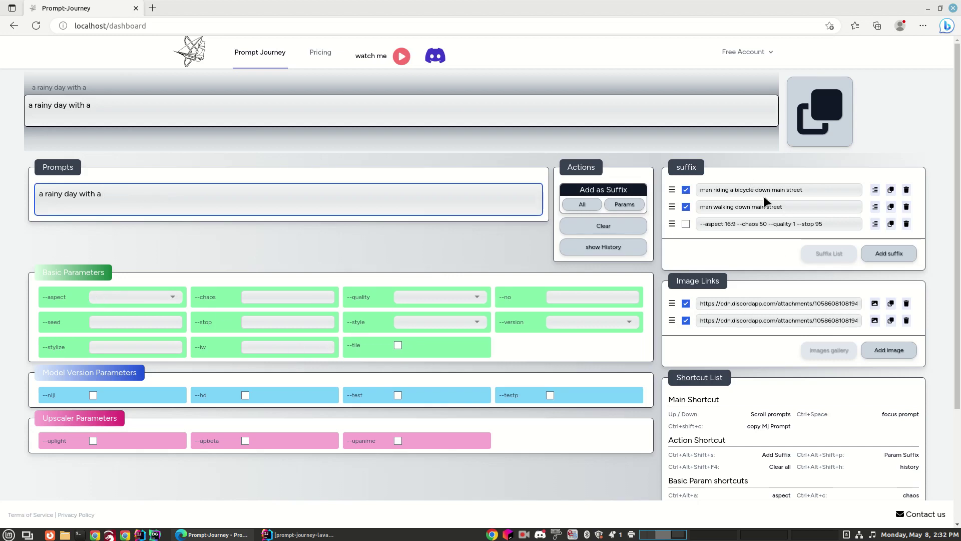
{"action": "left_click", "coordinate": [686, 320]}
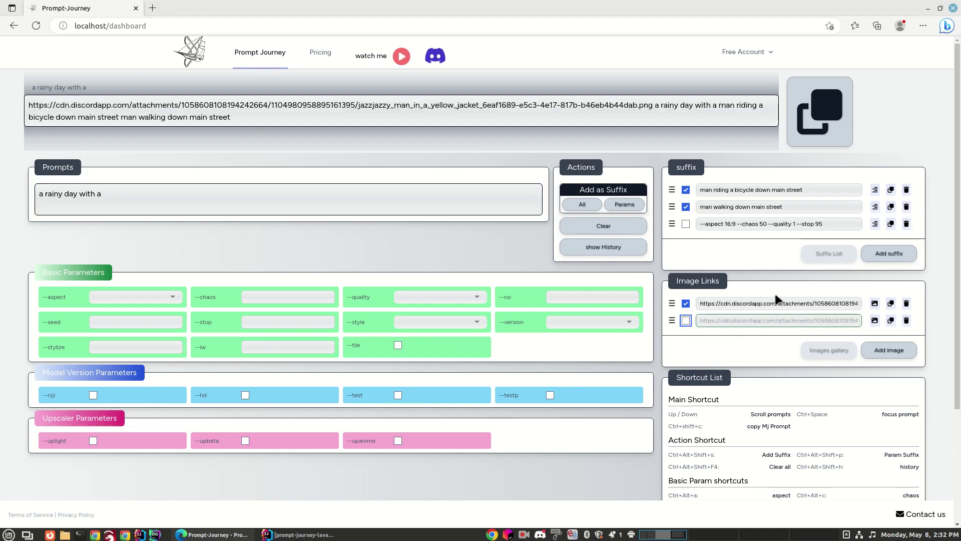
{"action": "left_click", "coordinate": [686, 303]}
{"action": "left_click", "coordinate": [828, 121]}
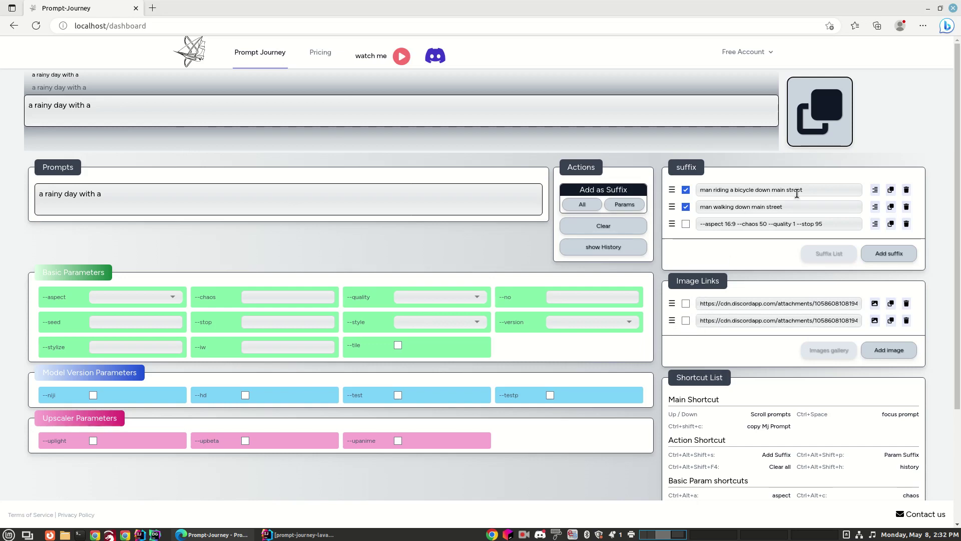
Re-tick both jacket image links, then pause the screen recording
{"action": "left_click", "coordinate": [685, 303]}
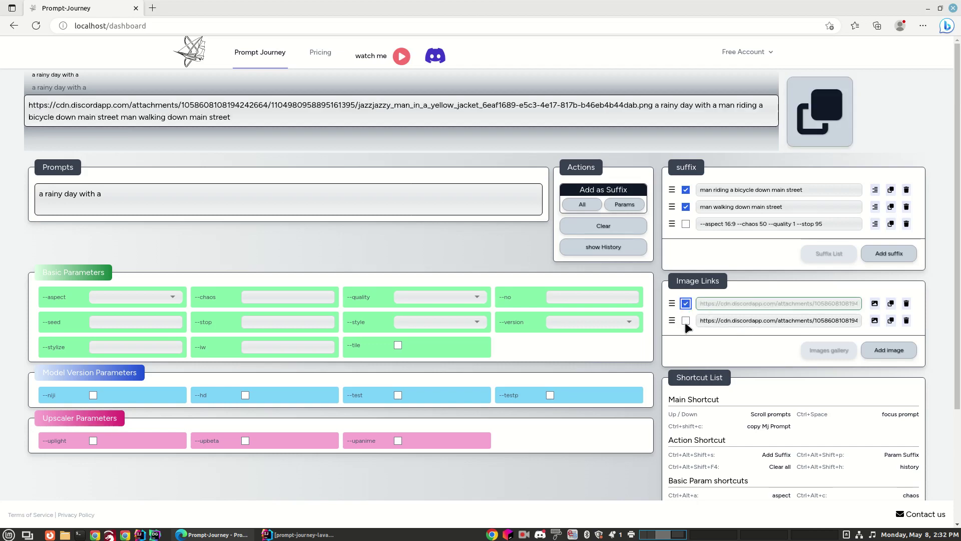
{"action": "left_click", "coordinate": [686, 320]}
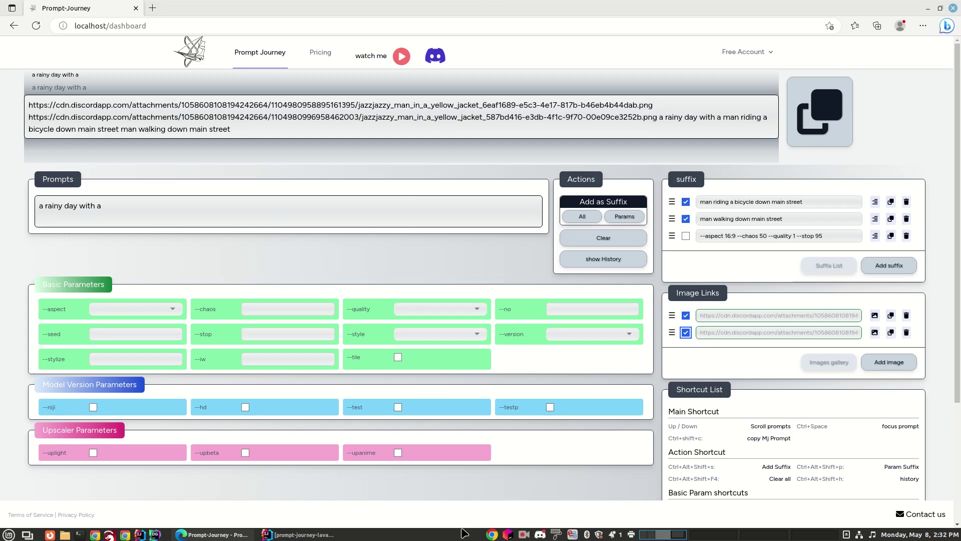
{"action": "left_click", "coordinate": [526, 532]}
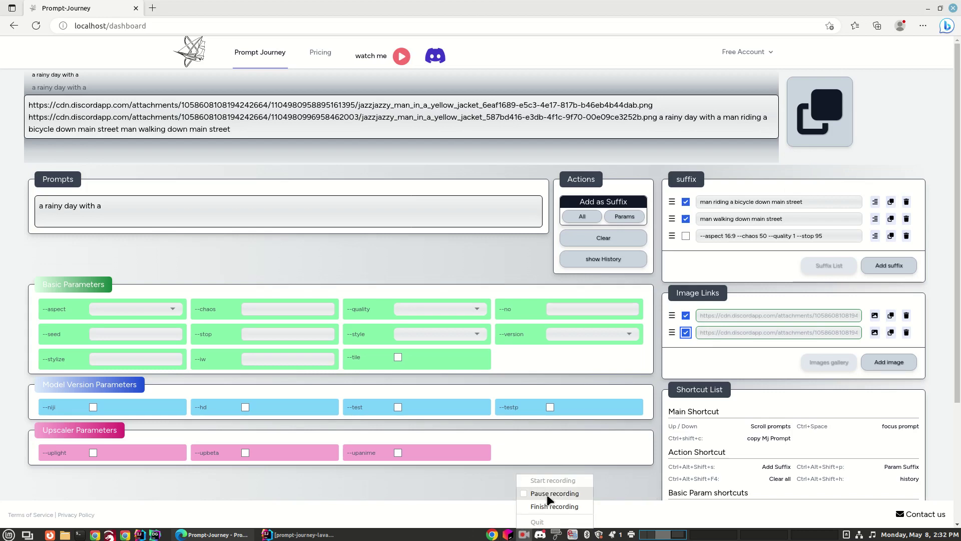
{"action": "left_click", "coordinate": [546, 493]}
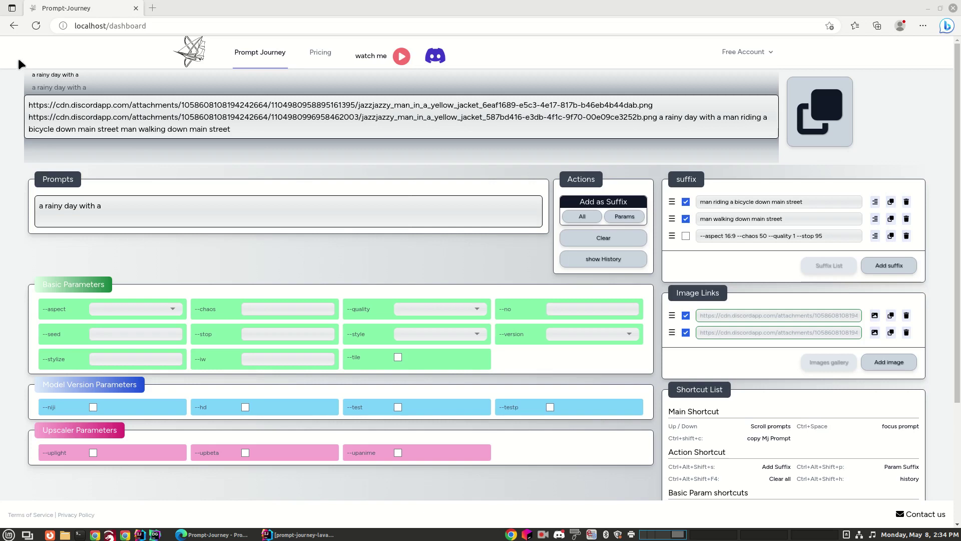
Reload the dashboard to empty defaults and confirm the Prompt History is empty
{"action": "left_click", "coordinate": [36, 28]}
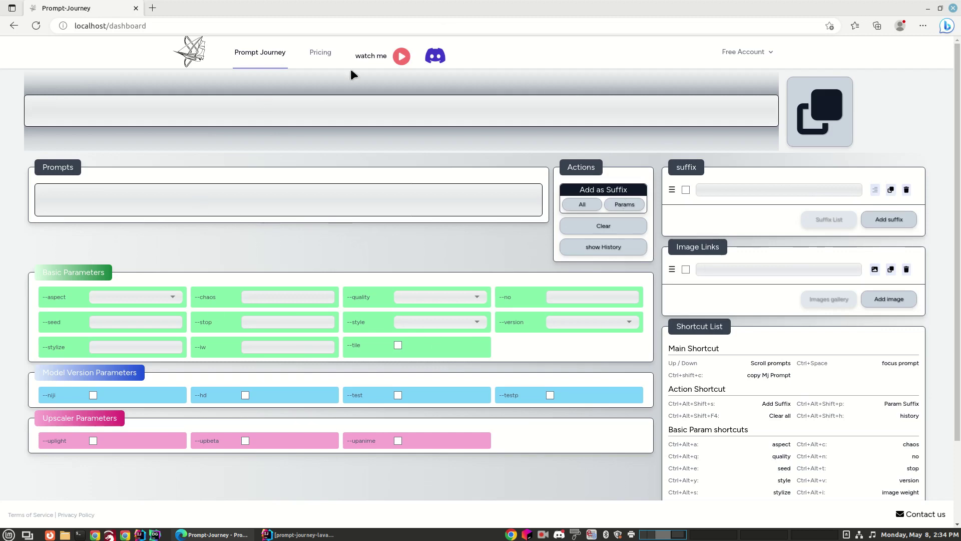
{"action": "left_click", "coordinate": [610, 253]}
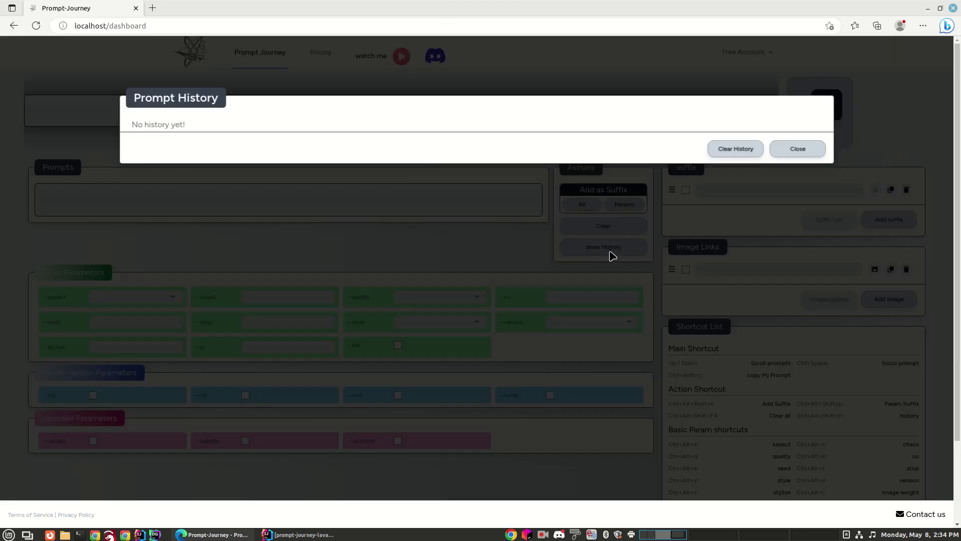
{"action": "left_click", "coordinate": [788, 153]}
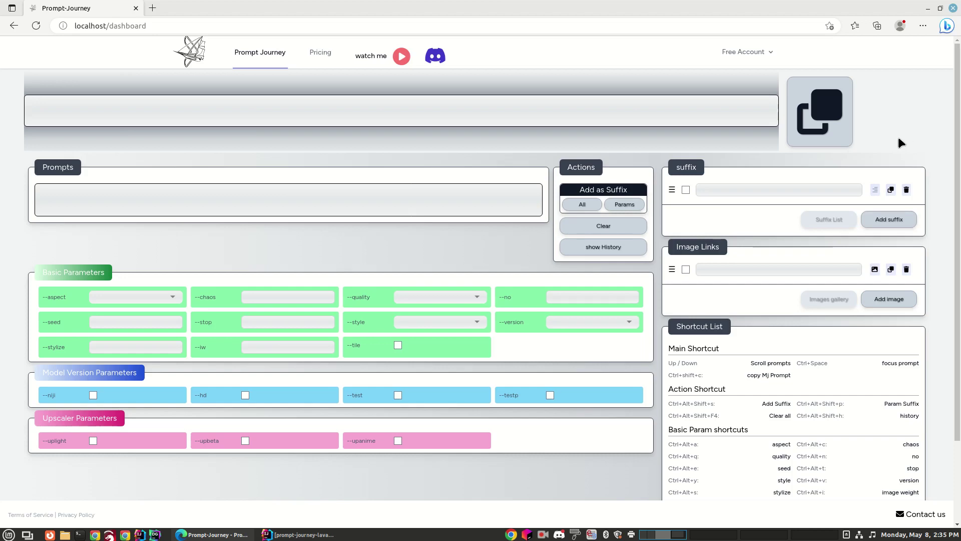
Resume the Kazam recording and open the Pricing page listing the four subscription plans
{"action": "left_click", "coordinate": [542, 536]}
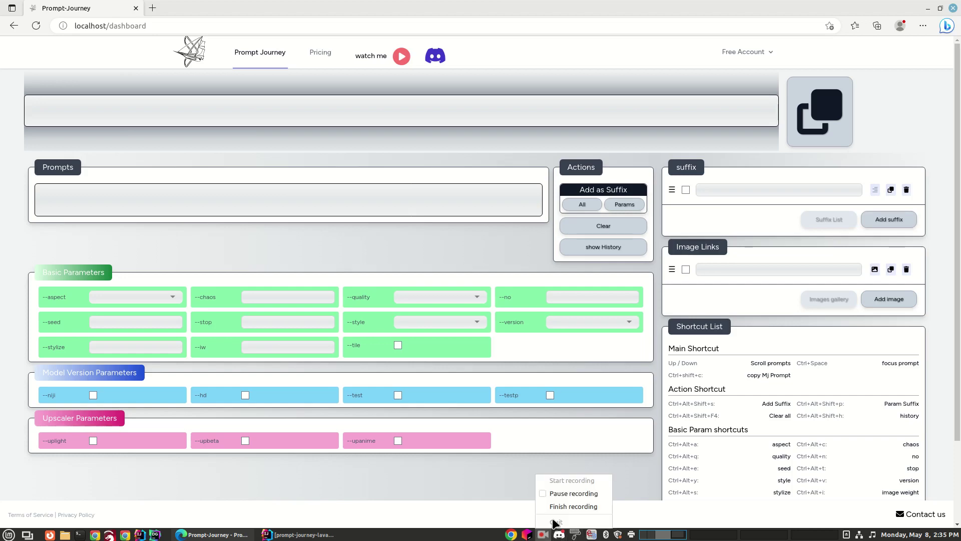
{"action": "left_click", "coordinate": [560, 495]}
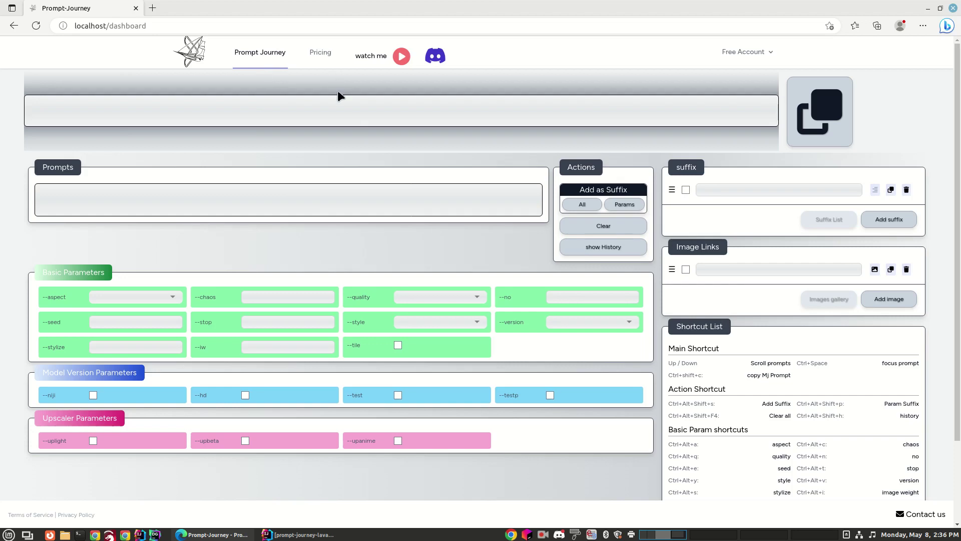
{"action": "left_click", "coordinate": [319, 54]}
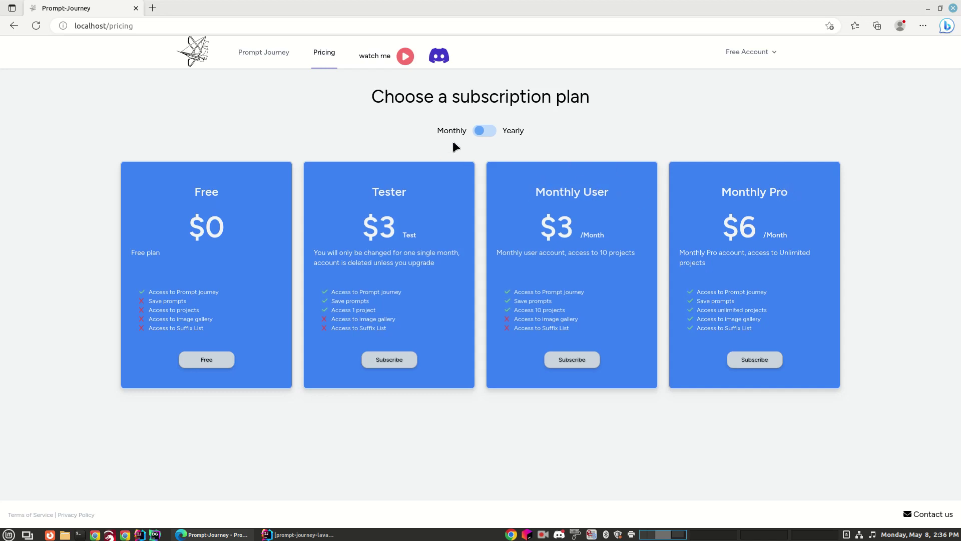
Switch plan prices to yearly billing, showing Yearly User $33 and Yearly Pro $66
{"action": "left_click", "coordinate": [488, 132]}
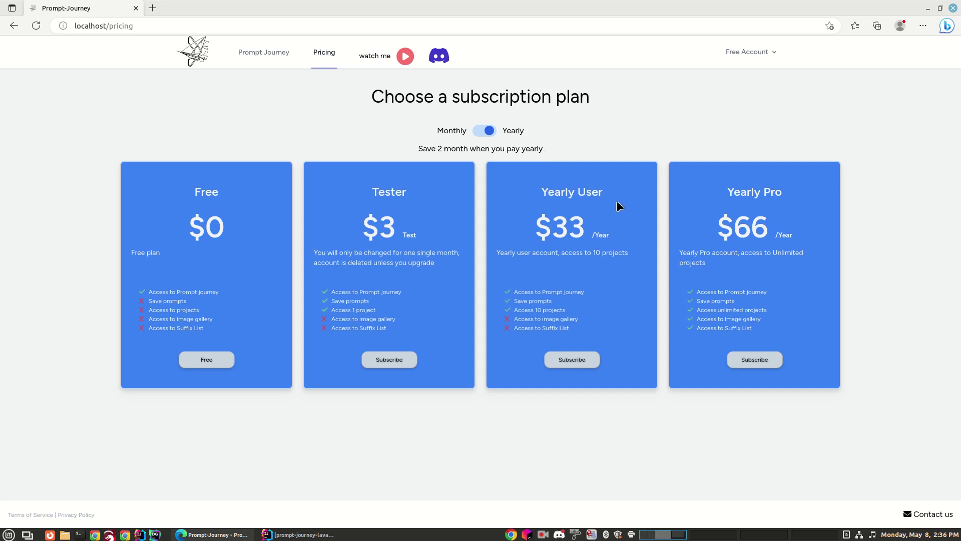
Switch the plan prices back to monthly billing
{"action": "left_click", "coordinate": [486, 134]}
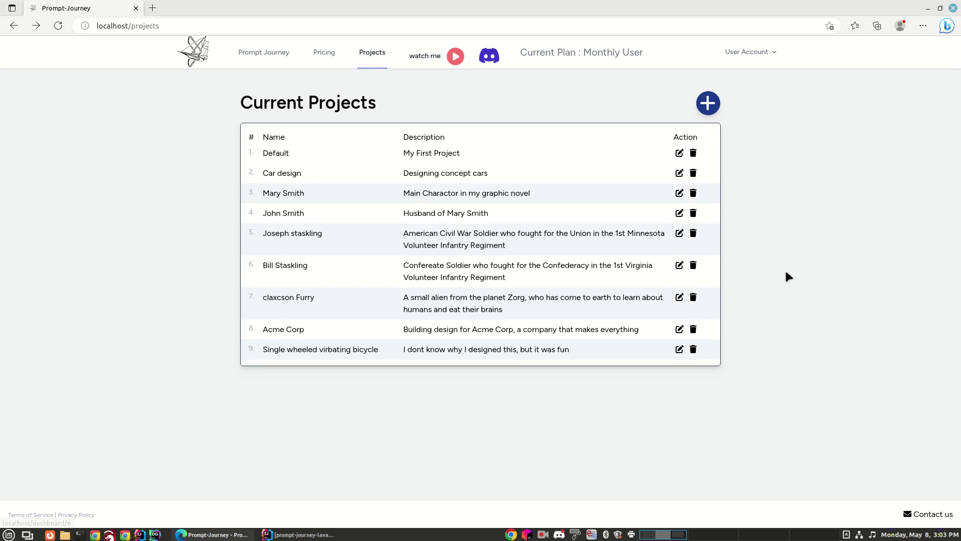
Add a tenth project, NEW PROJECT, described 'this is a new project', and open its dashboard
{"action": "left_click", "coordinate": [708, 103]}
{"action": "left_click", "coordinate": [414, 151]}
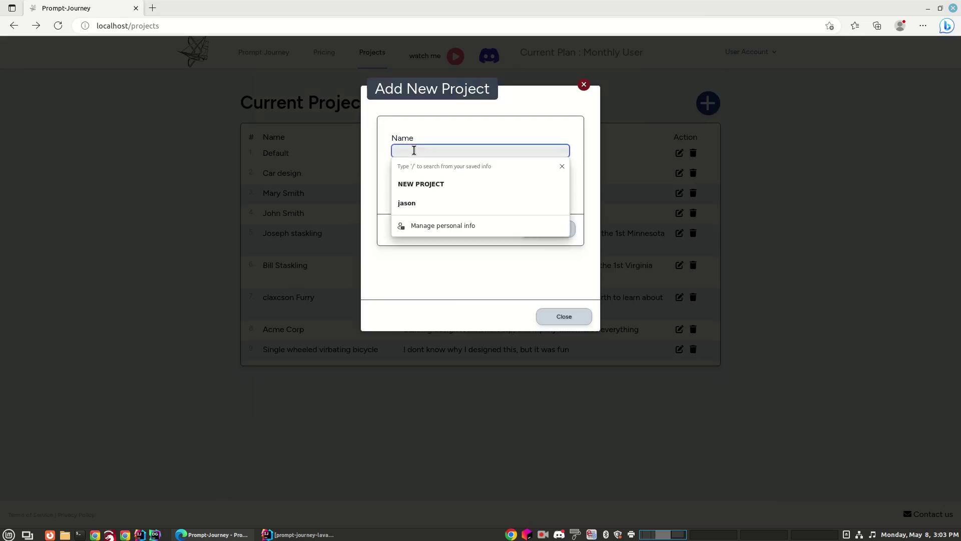
{"action": "key", "text": "Down"}
{"action": "key", "text": "Return"}
{"action": "key", "text": "Tab"}
{"action": "type", "text": "th"}
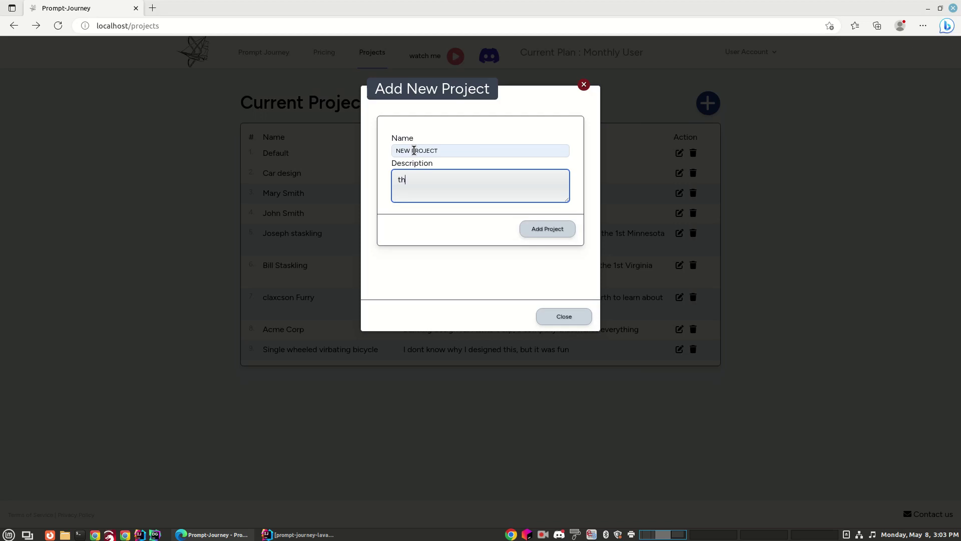
{"action": "type", "text": "is is a new projwecr"}
{"action": "key", "text": "BackSpace"}
{"action": "key", "text": "BackSpace"}
{"action": "type", "text": "ect"}
{"action": "left_click", "coordinate": [547, 239]}
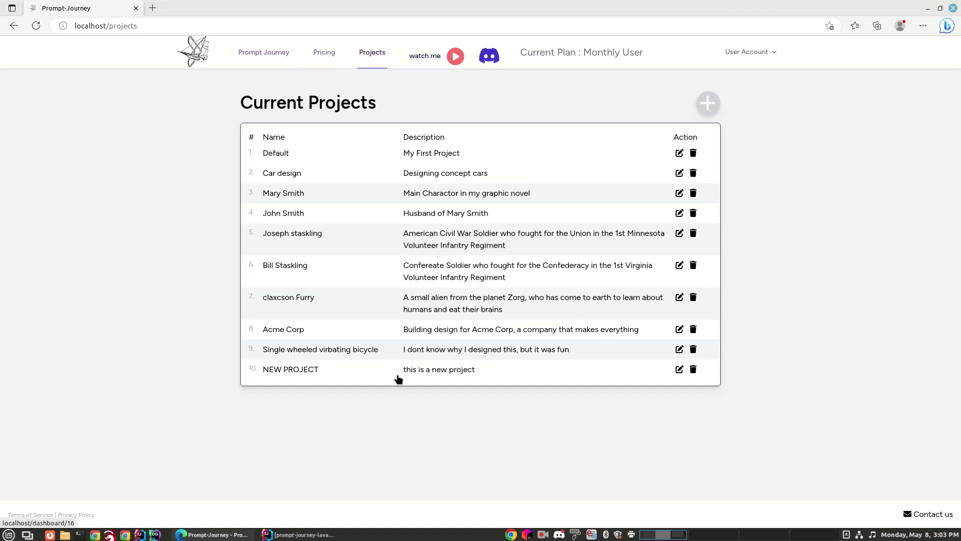
{"action": "left_click", "coordinate": [410, 373]}
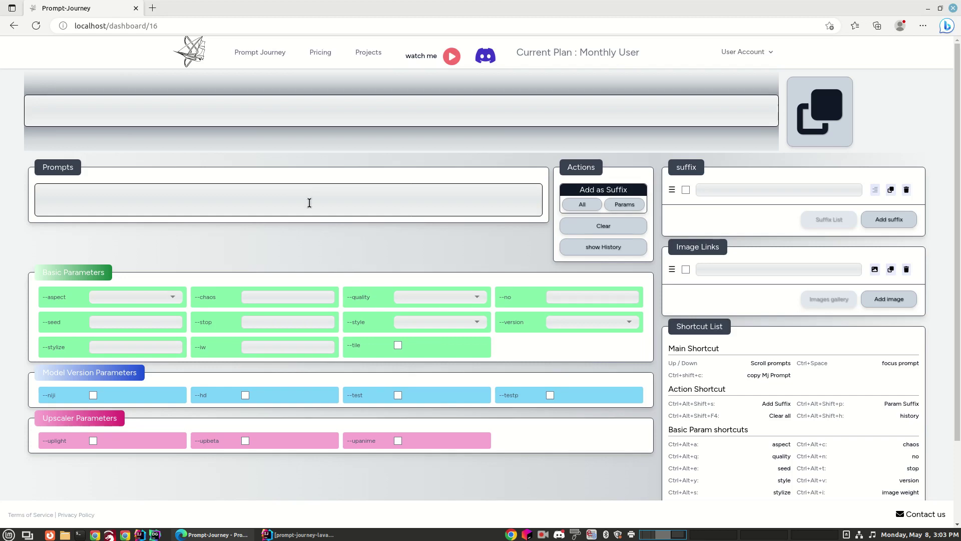
Return to Current Projects, close NEW PROJECT's edit dialog unchanged, and reopen its dashboard
{"action": "left_click", "coordinate": [368, 54]}
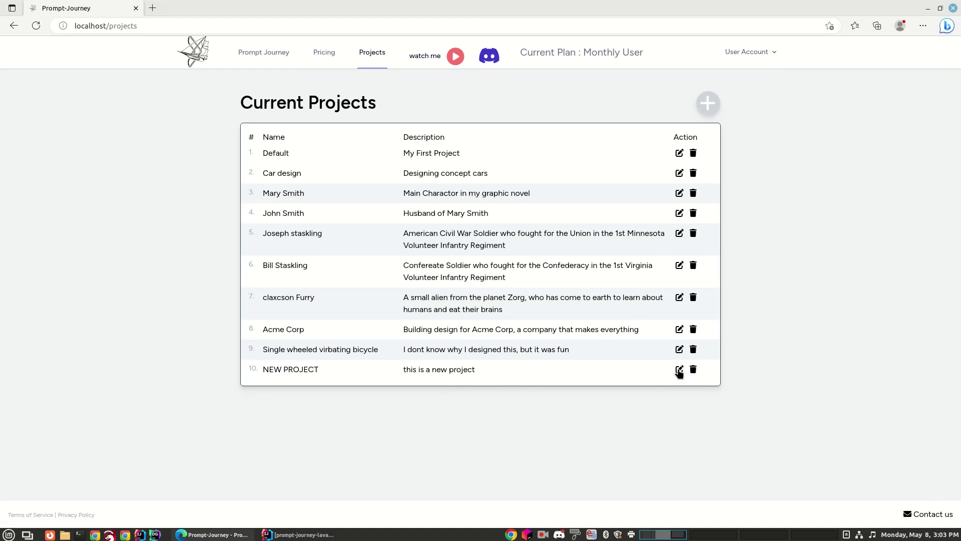
{"action": "left_click", "coordinate": [680, 369]}
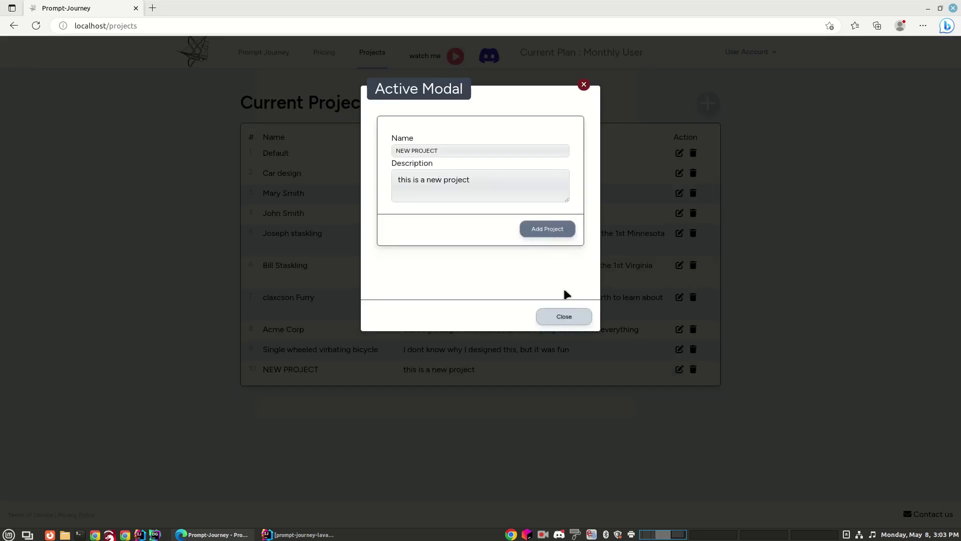
{"action": "left_click", "coordinate": [560, 317]}
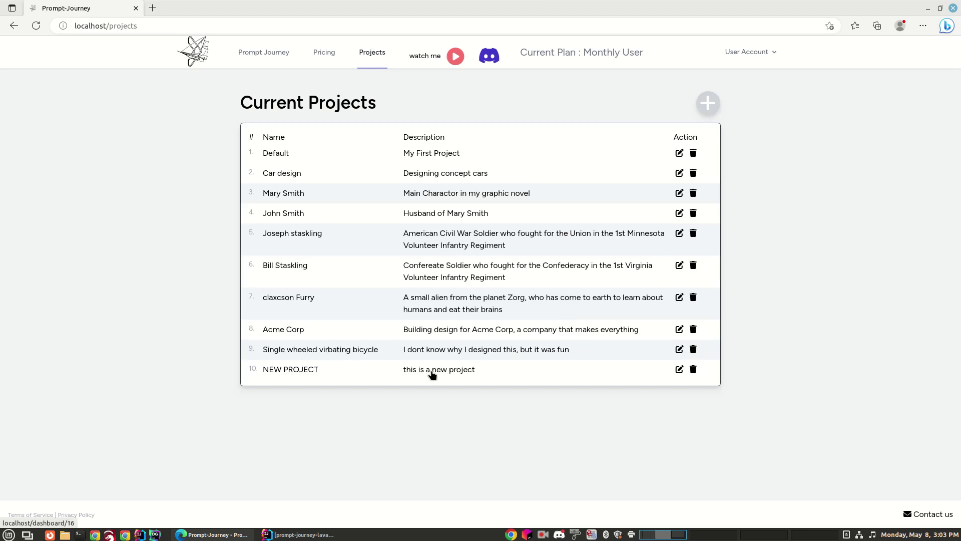
{"action": "left_click", "coordinate": [306, 370]}
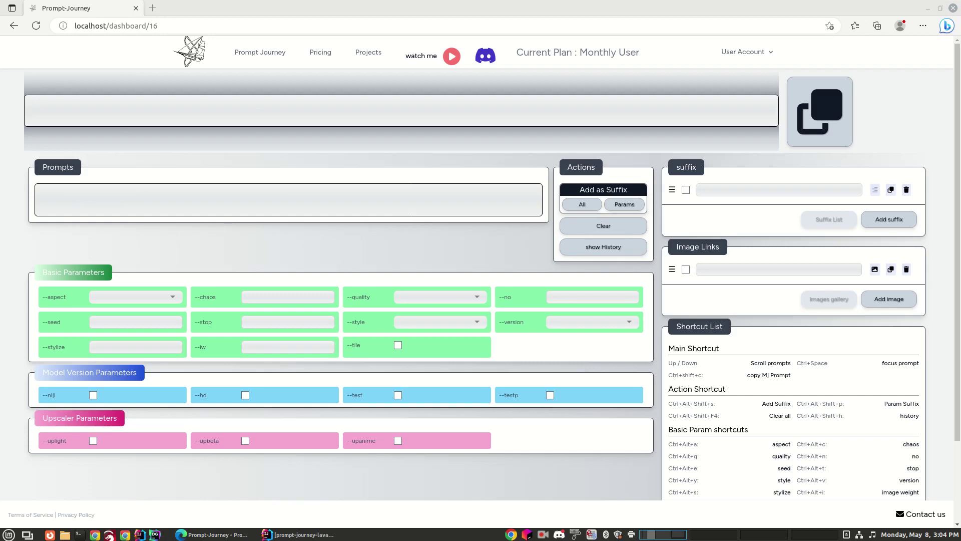
Paste 'man in a yellow jacket' as the prompt and copy it to the account history
{"action": "key", "text": "ctrl+c"}
{"action": "left_click", "coordinate": [196, 189]}
{"action": "key", "text": "ctrl+v"}
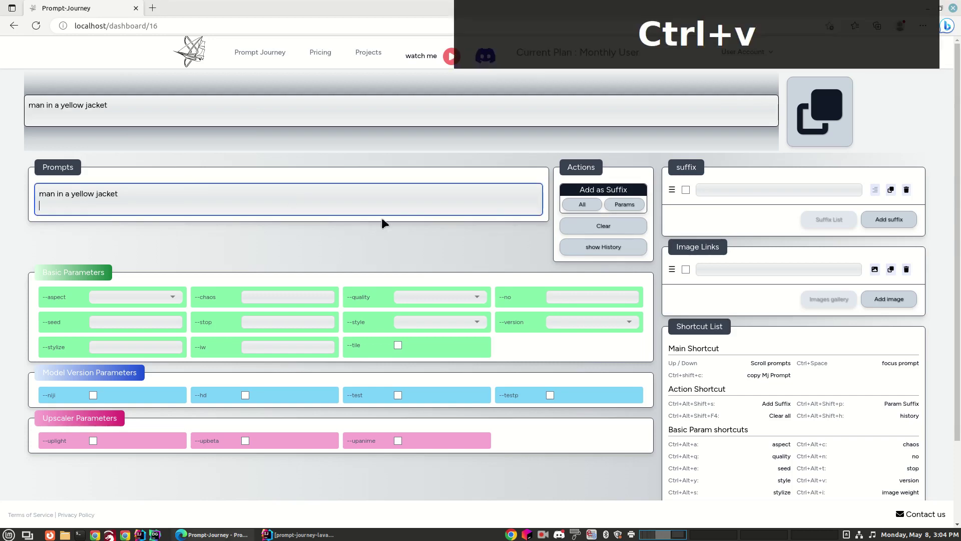
{"action": "left_click", "coordinate": [329, 231]}
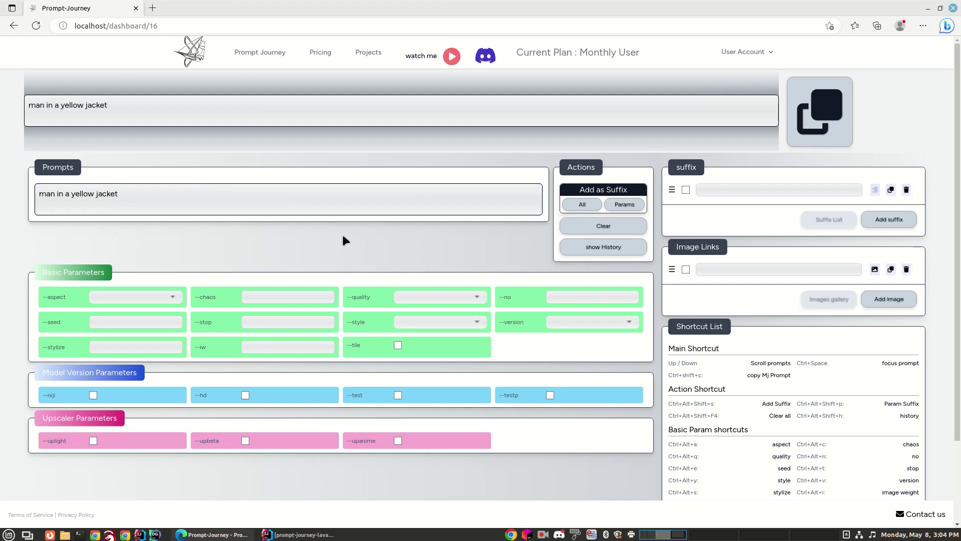
{"action": "left_click", "coordinate": [825, 132]}
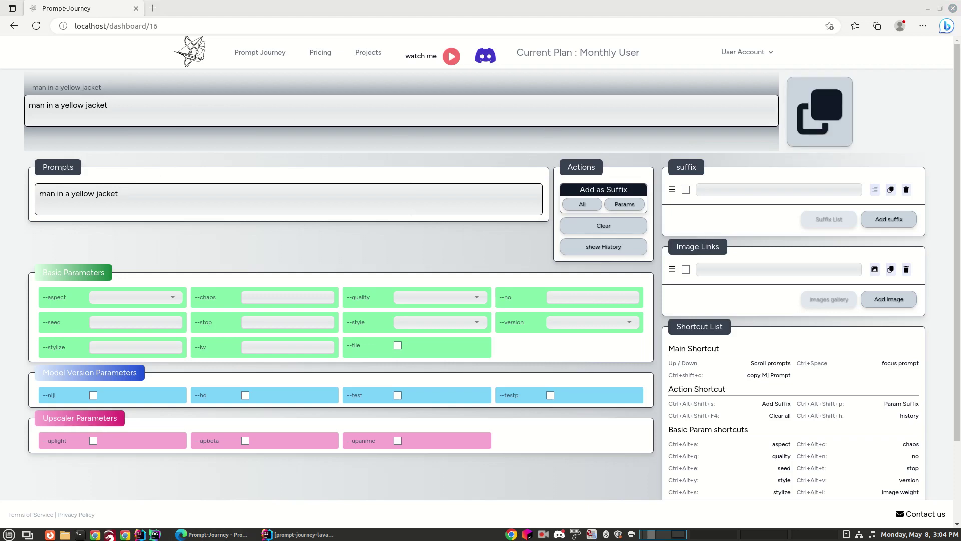
{"action": "key", "text": "ctrl+c"}
Paste bicycle, walking and running street suffixes into three rows, attaching the bicycle one
{"action": "left_click", "coordinate": [736, 190]}
{"action": "key", "text": "ctrl+v"}
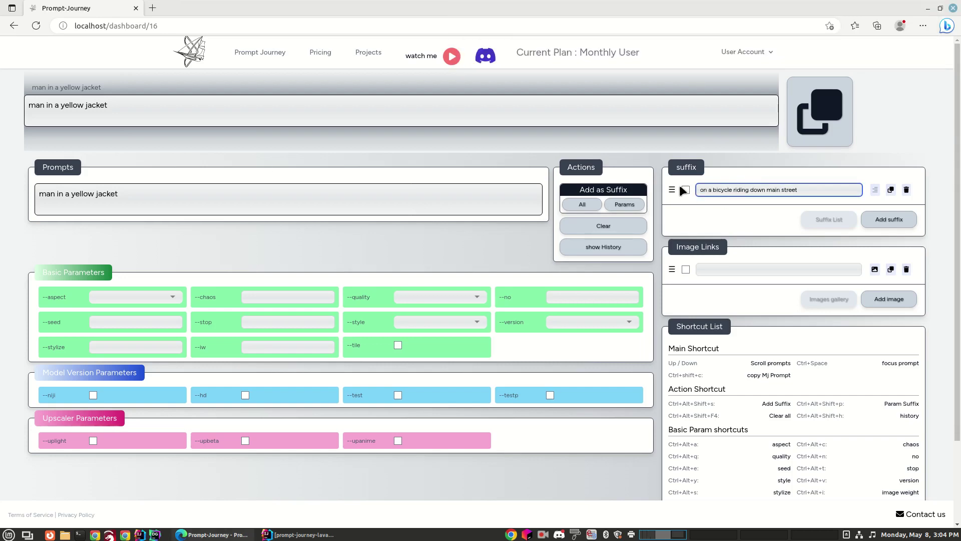
{"action": "left_click", "coordinate": [685, 190]}
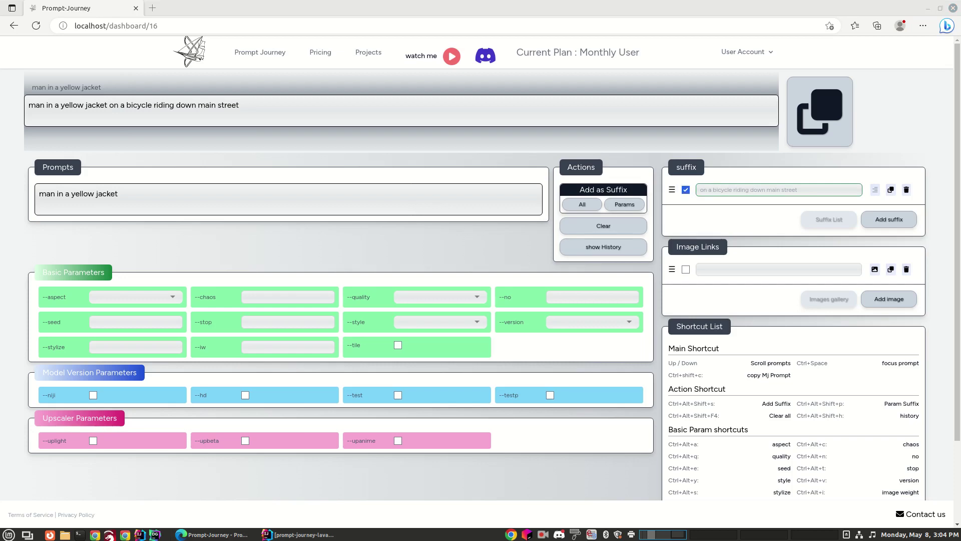
{"action": "key", "text": "ctrl+c"}
{"action": "left_click", "coordinate": [882, 220]}
{"action": "left_click", "coordinate": [737, 209]}
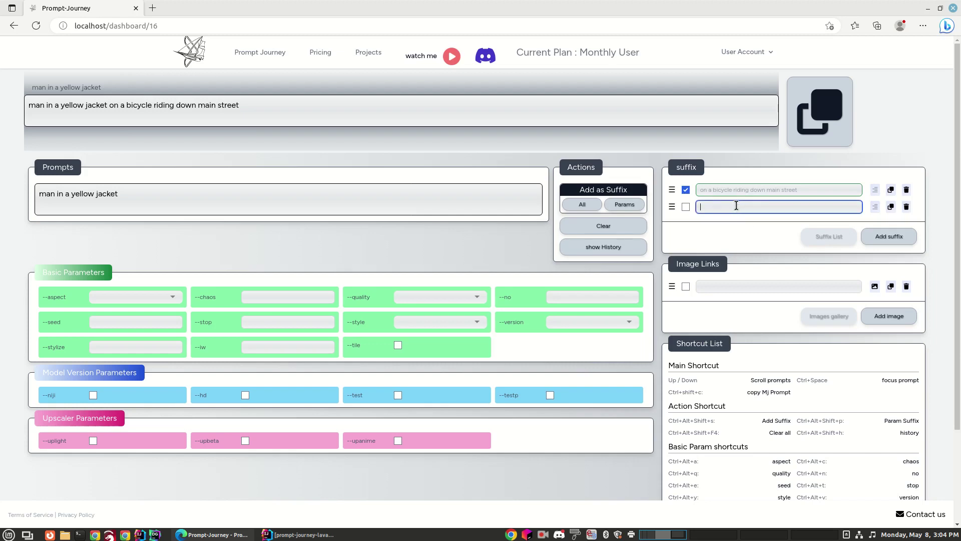
{"action": "key", "text": "ctrl+v"}
{"action": "key", "text": "ctrl+c"}
{"action": "left_click", "coordinate": [897, 235]}
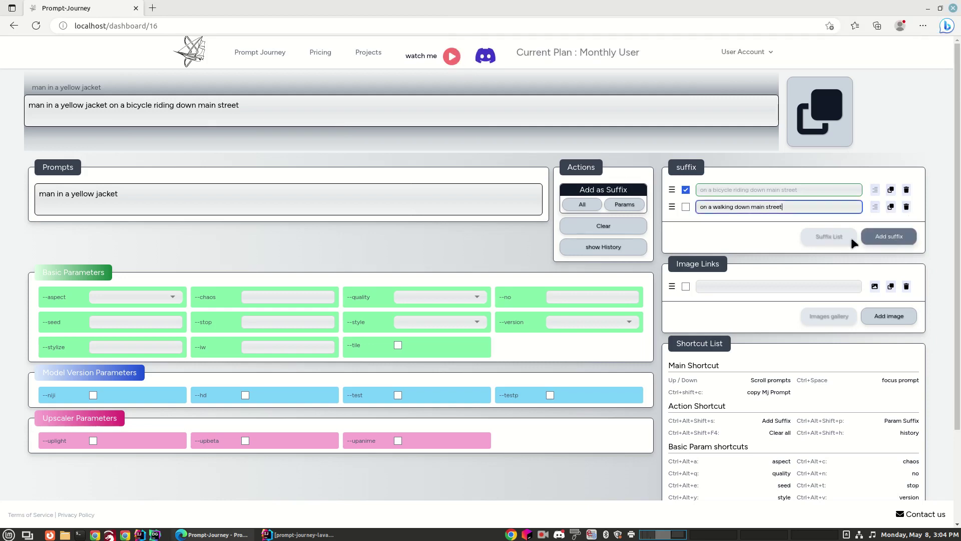
{"action": "left_click", "coordinate": [817, 224]}
{"action": "key", "text": "ctrl+v"}
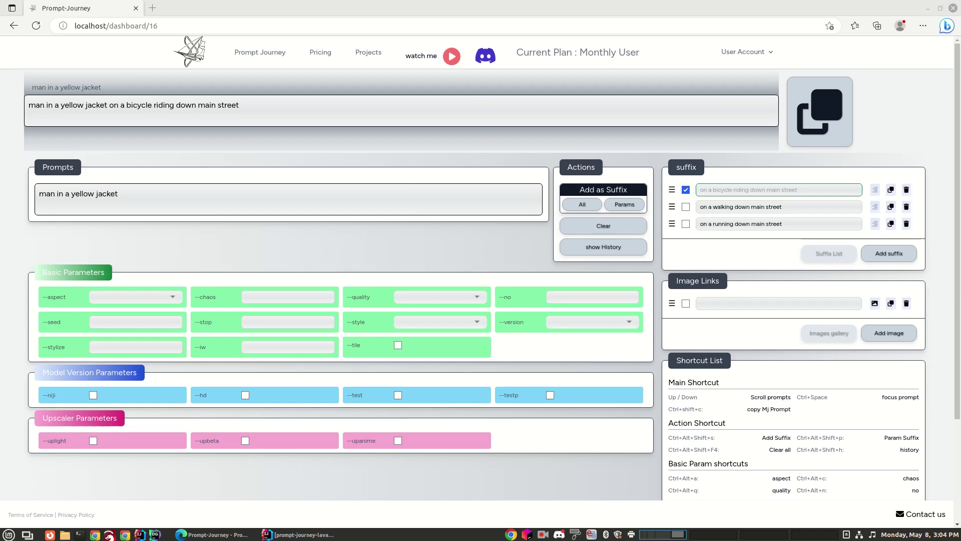
Paste the Discord image URL into Image Links and place it before the prompt
{"action": "left_click", "coordinate": [774, 303]}
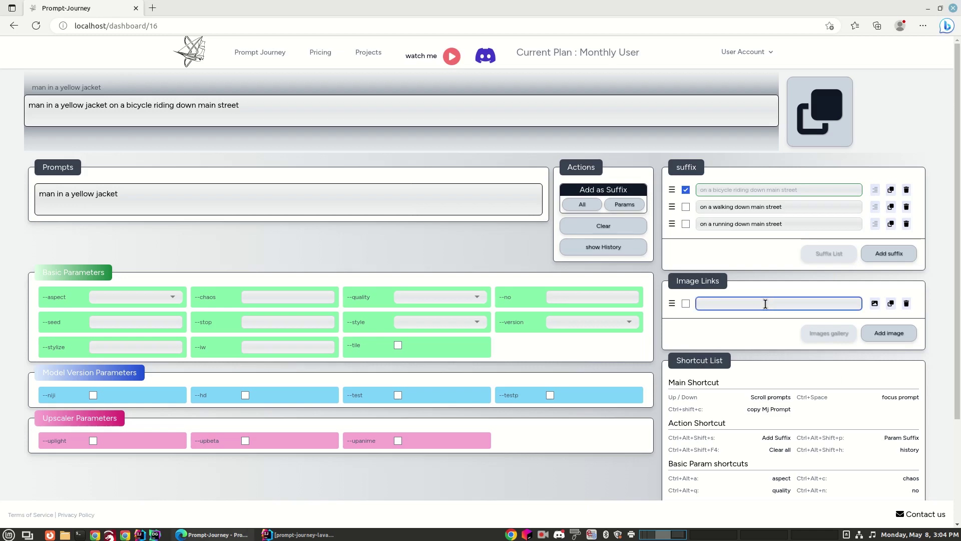
{"action": "key", "text": "ctrl+v"}
{"action": "left_click", "coordinate": [717, 317]}
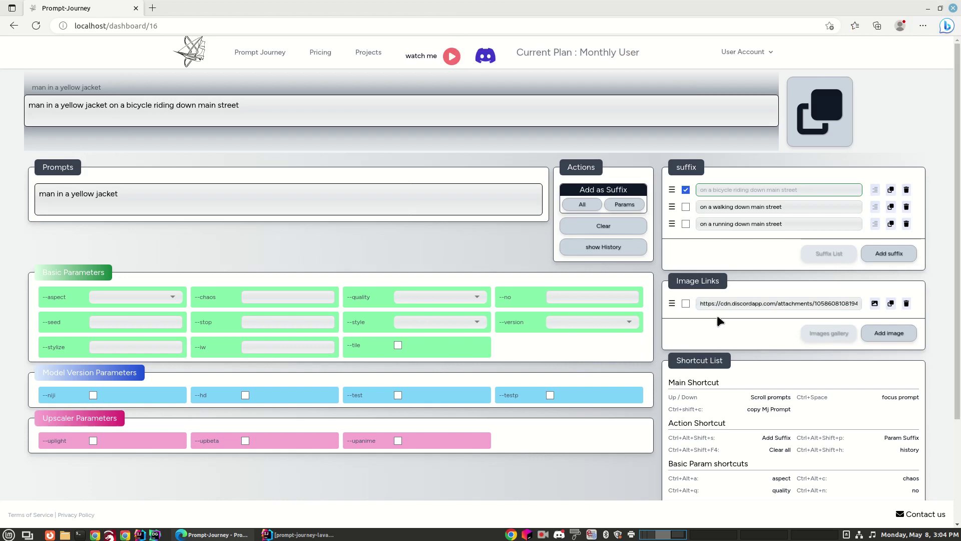
{"action": "left_click", "coordinate": [686, 304]}
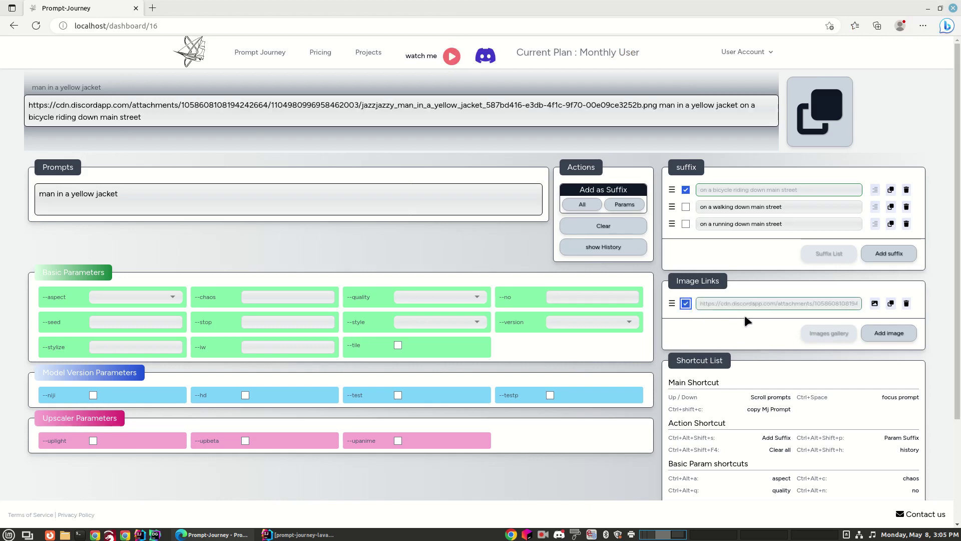
Copy the image-link, yellow-jacket and bicycle prompt twice to save it to history
{"action": "left_click", "coordinate": [813, 117]}
{"action": "left_click", "coordinate": [817, 113]}
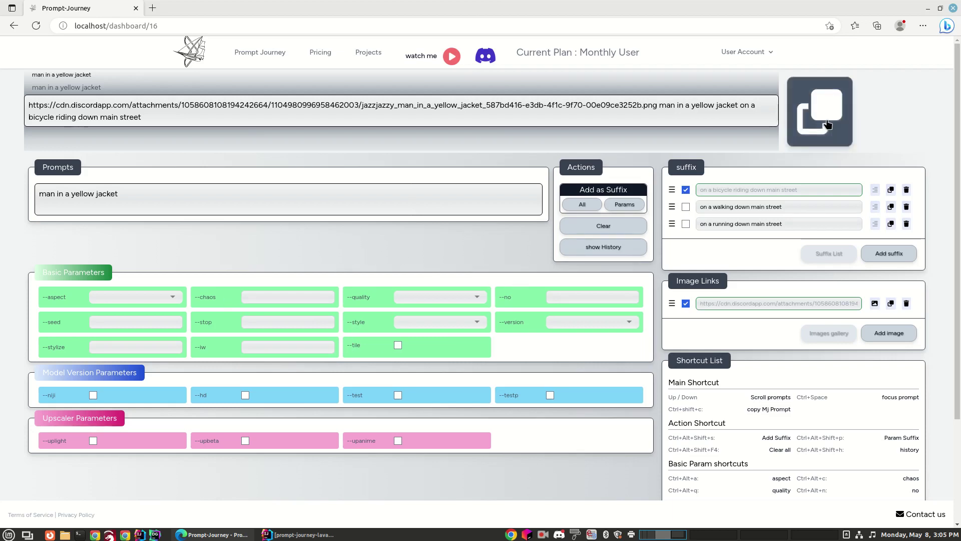
Swap the image link for walking and running suffixes, save the prompt to history, and reload
{"action": "left_click", "coordinate": [686, 304]}
{"action": "left_click", "coordinate": [686, 207]}
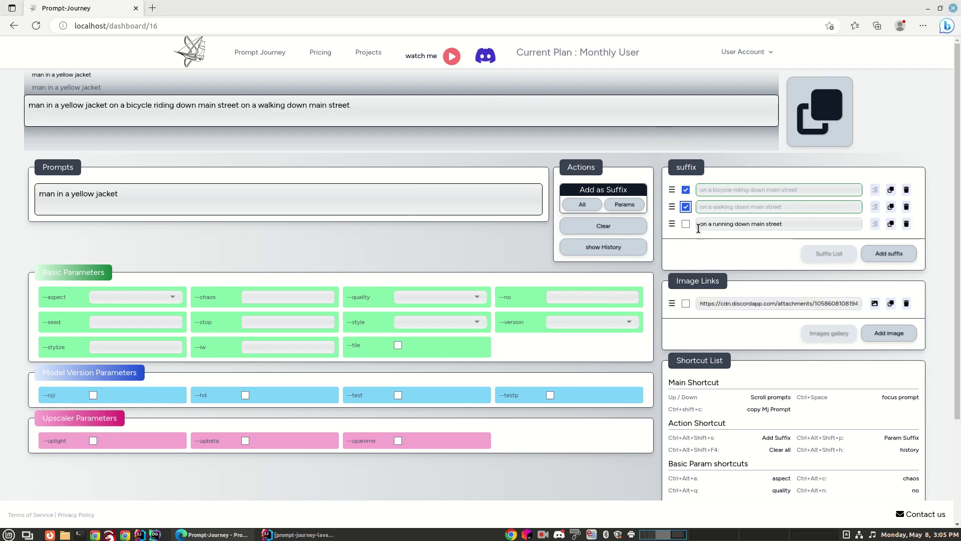
{"action": "left_click", "coordinate": [686, 224]}
{"action": "left_click", "coordinate": [837, 134]}
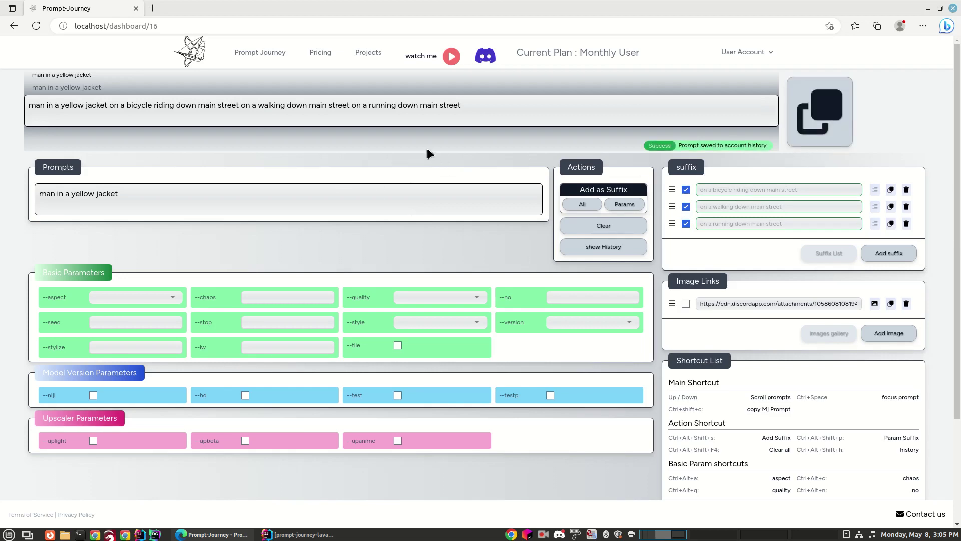
{"action": "left_click", "coordinate": [735, 55]}
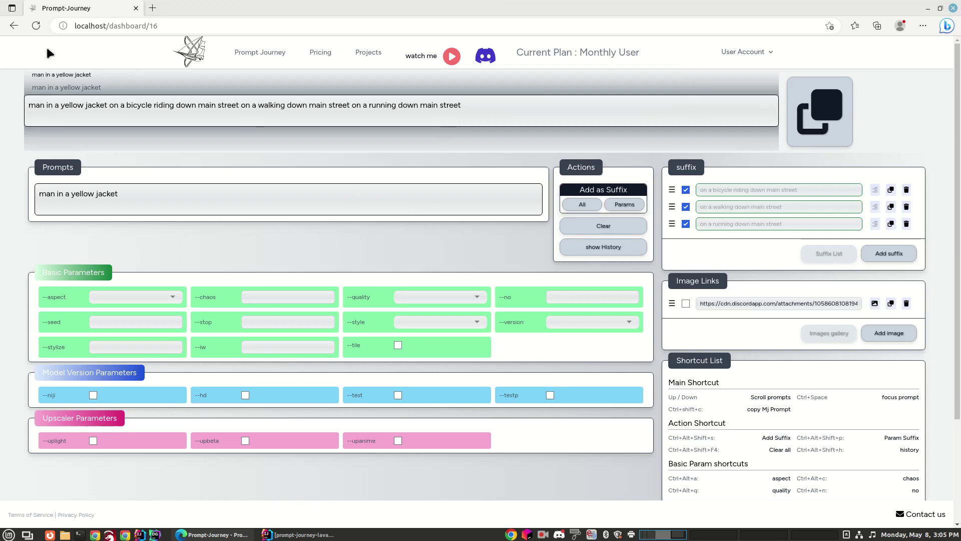
{"action": "left_click", "coordinate": [35, 25]}
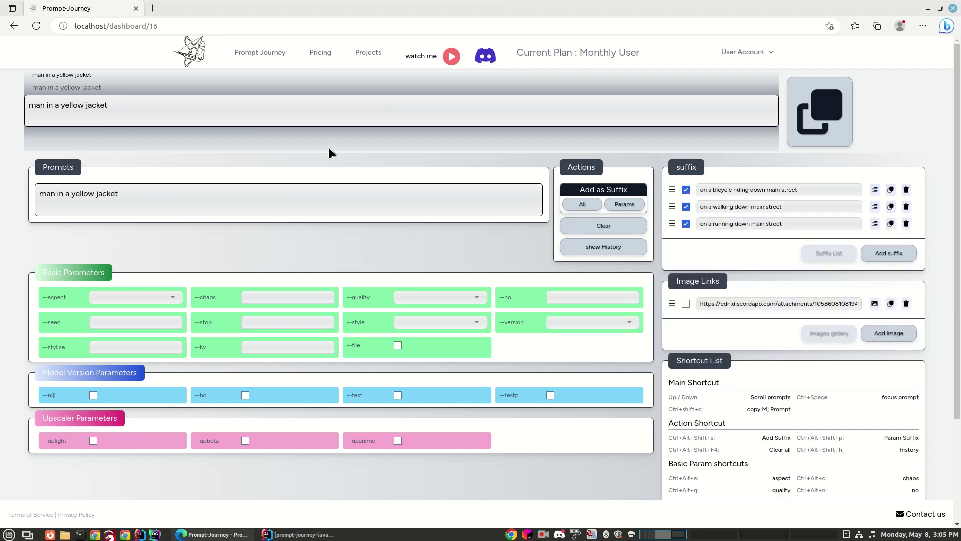
Log out, then log back in with the saved account e-mail and the account password
{"action": "left_click", "coordinate": [770, 52]}
{"action": "left_click", "coordinate": [708, 93]}
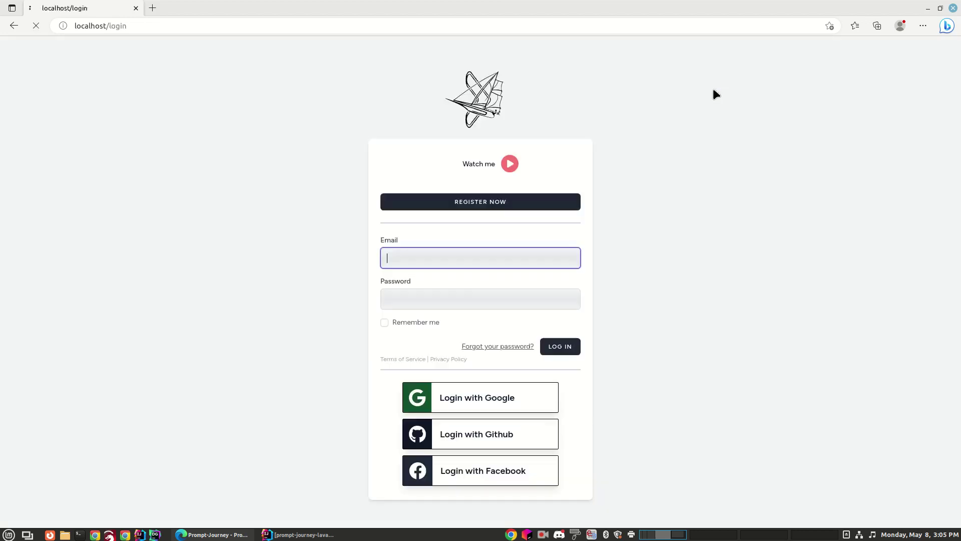
{"action": "left_click", "coordinate": [425, 258]}
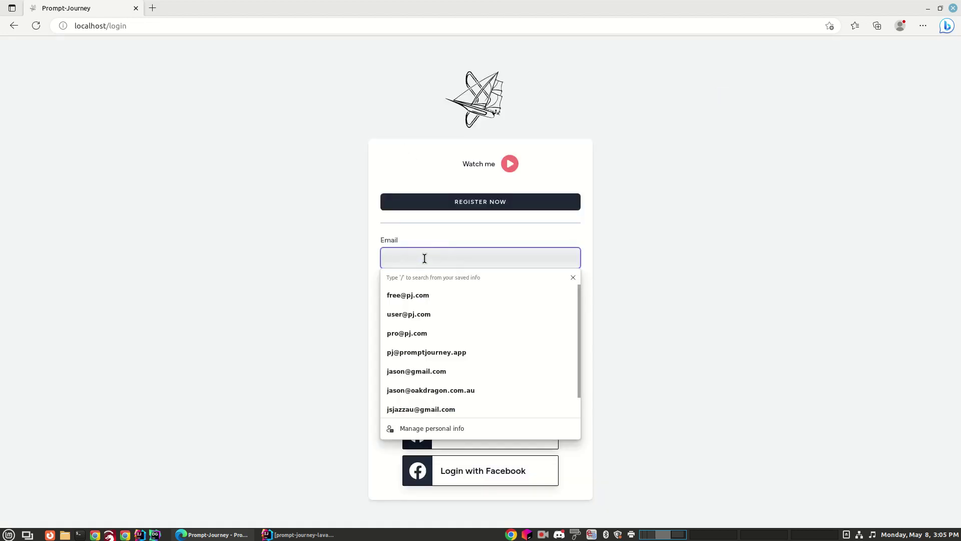
{"action": "type", "text": "use"}
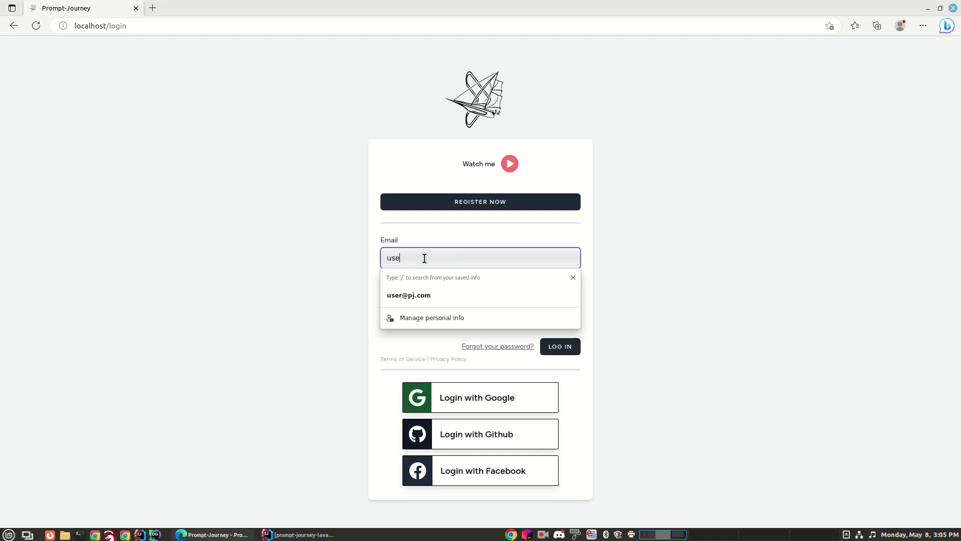
{"action": "type", "text": "r"}
{"action": "key", "text": "Up"}
{"action": "key", "text": "Down"}
{"action": "key", "text": "Return"}
{"action": "key", "text": "Tab"}
{"action": "type", "text": "password"}
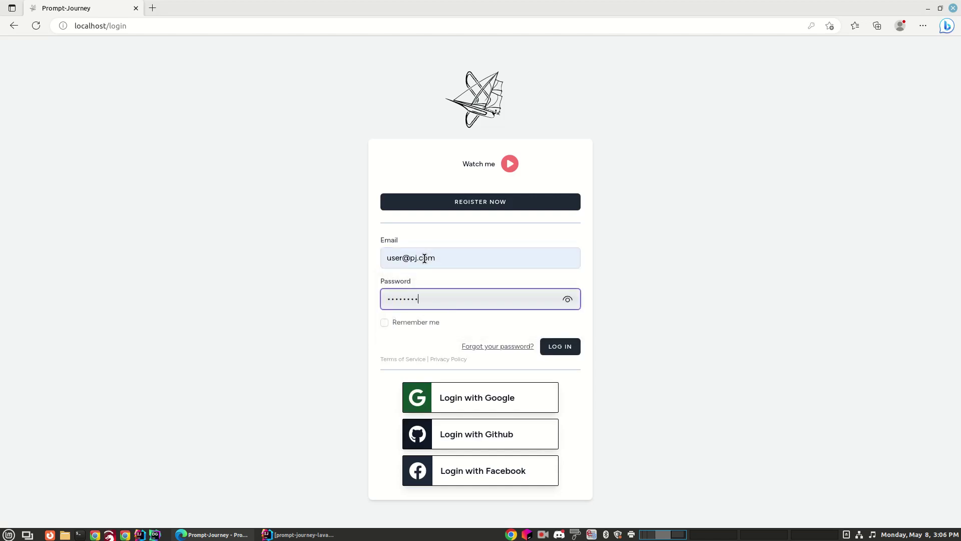
{"action": "key", "text": "Return"}
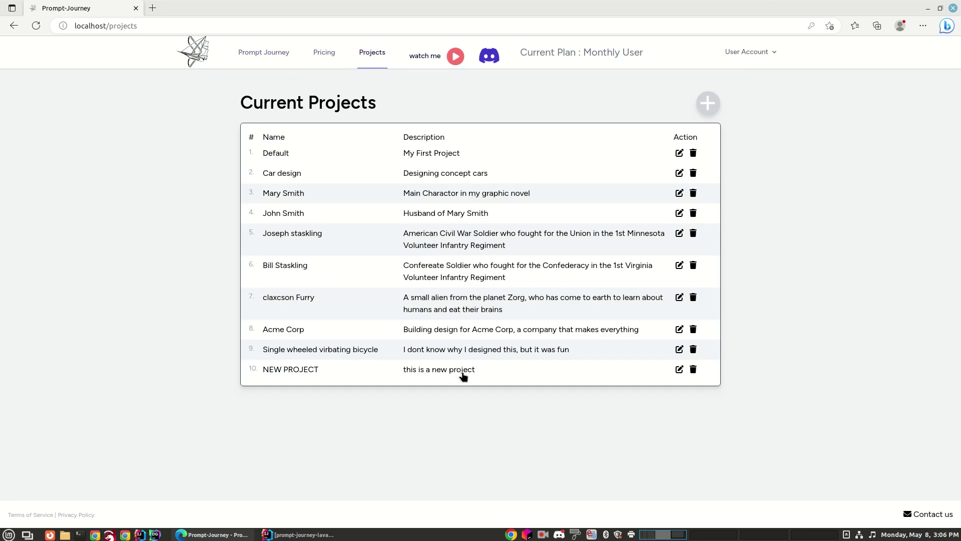
Open NEW PROJECT and review its four saved 'man in a yellow jacket' prompts
{"action": "left_click", "coordinate": [451, 374]}
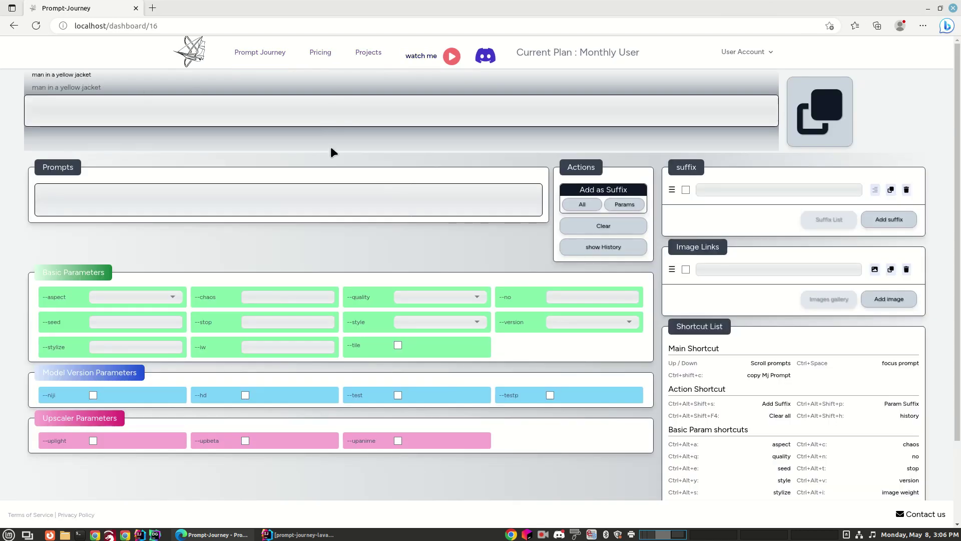
{"action": "left_click", "coordinate": [608, 250]}
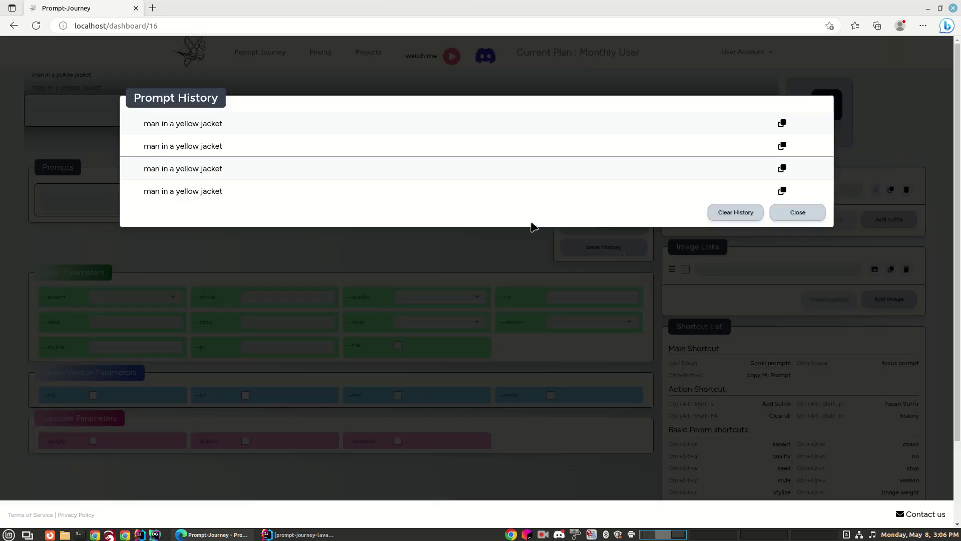
{"action": "left_click", "coordinate": [790, 222]}
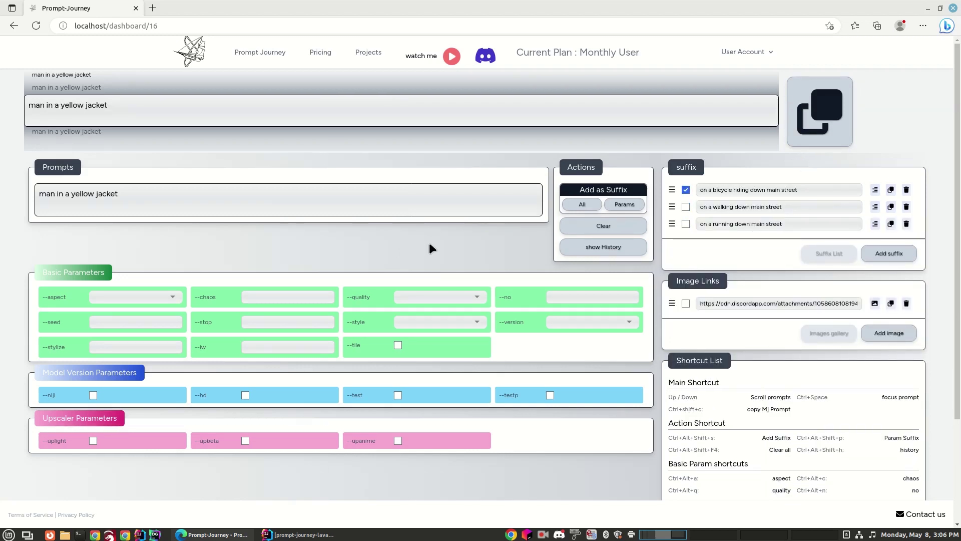
{"action": "key", "text": "Down"}
{"action": "key", "text": "Down"}
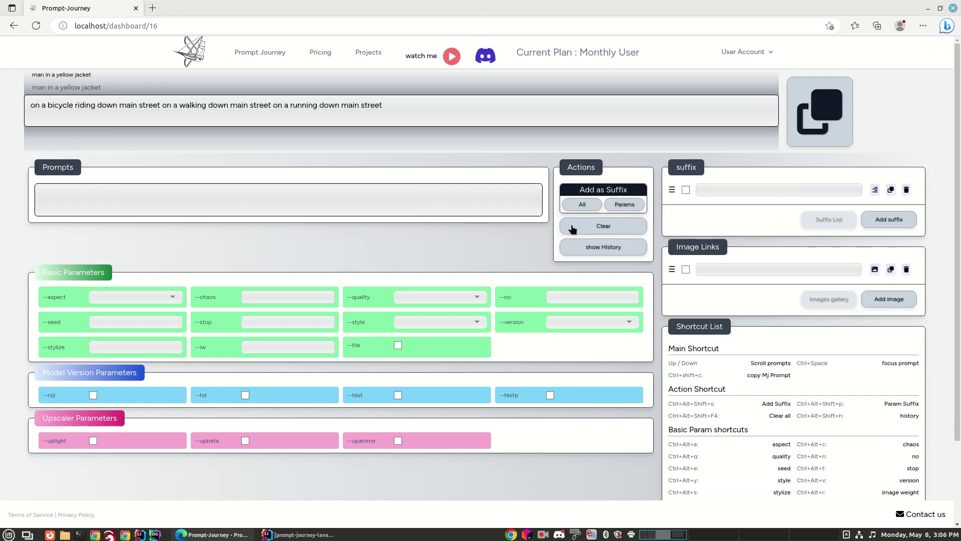
Clear the project's entire prompt history
{"action": "left_click", "coordinate": [590, 247]}
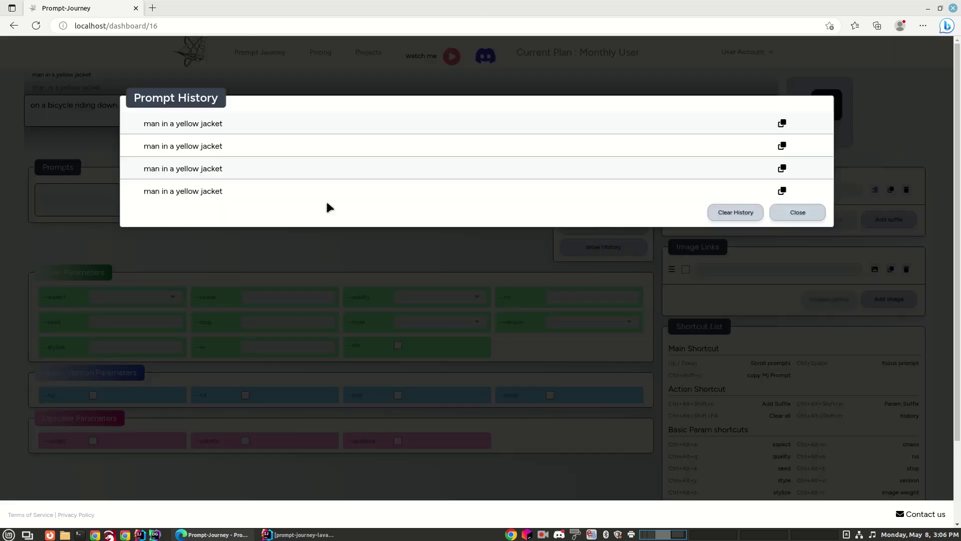
{"action": "left_click", "coordinate": [740, 214]}
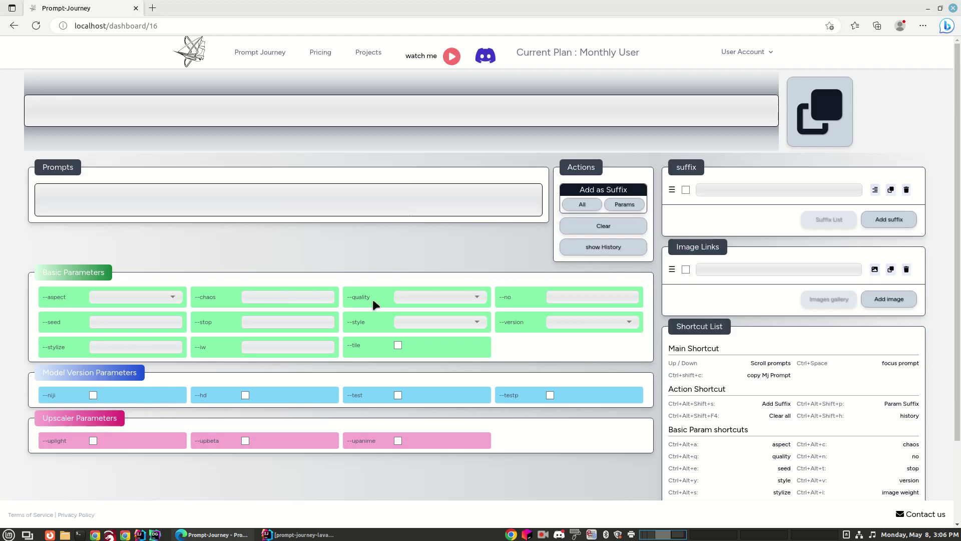
{"action": "key", "text": "ctrl+alt+a"}
{"action": "left_click", "coordinate": [320, 247]}
Open the 'Single wheeled virbating bicycle' project from the Projects list and focus its prompt box
{"action": "left_click", "coordinate": [373, 54]}
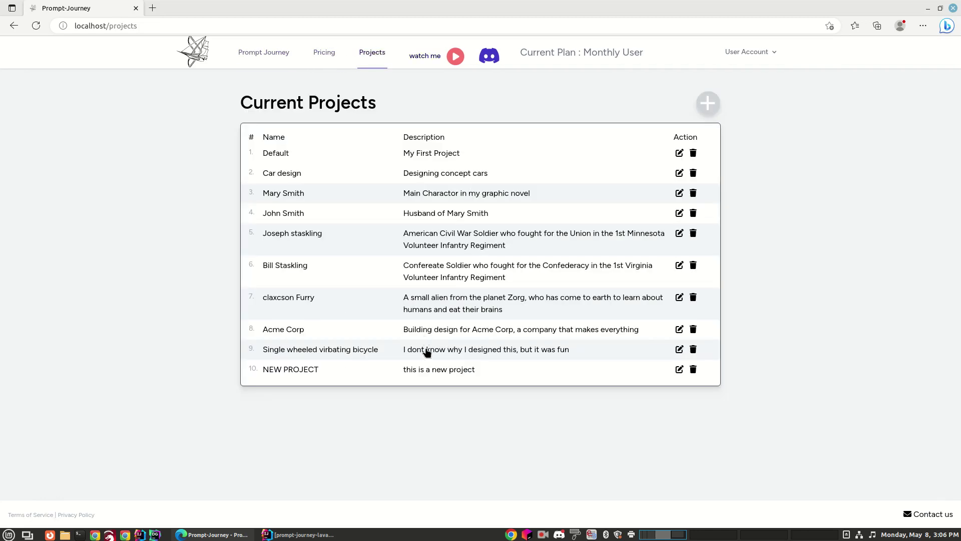
{"action": "left_click", "coordinate": [429, 352]}
{"action": "left_click", "coordinate": [328, 196]}
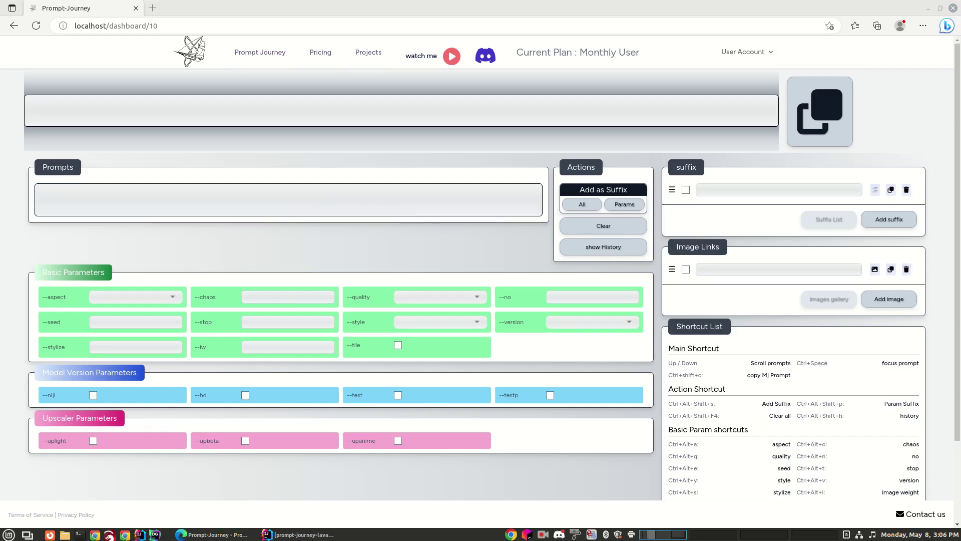
Paste the copied prompt lines and delete the unwanted second line
{"action": "key", "text": "ctrl+c"}
{"action": "left_click", "coordinate": [110, 190]}
{"action": "key", "text": "ctrl+v"}
{"action": "left_click_drag", "start_coordinate": [185, 206], "coordinate": [31, 205]}
{"action": "key", "text": "BackSpace"}
{"action": "key", "text": "BackSpace"}
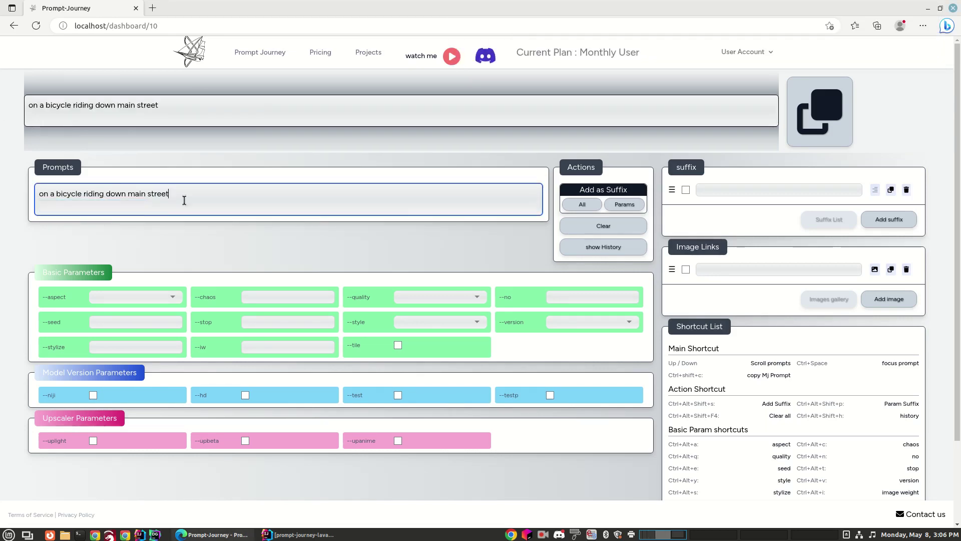
Set --chaos 50 and --seed 123456, save the prompt to history, and return to Projects
{"action": "left_click", "coordinate": [302, 297]}
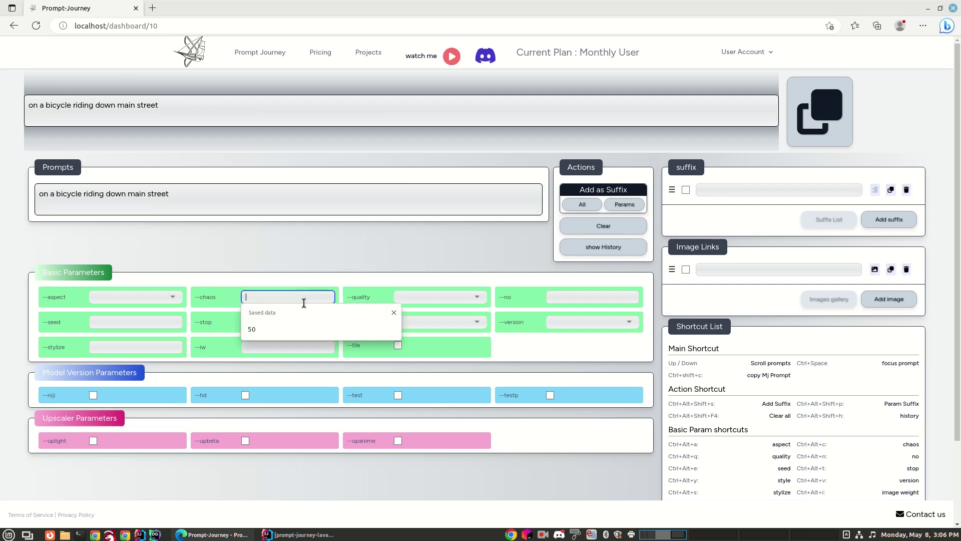
{"action": "left_click", "coordinate": [283, 327]}
{"action": "left_click", "coordinate": [145, 321]}
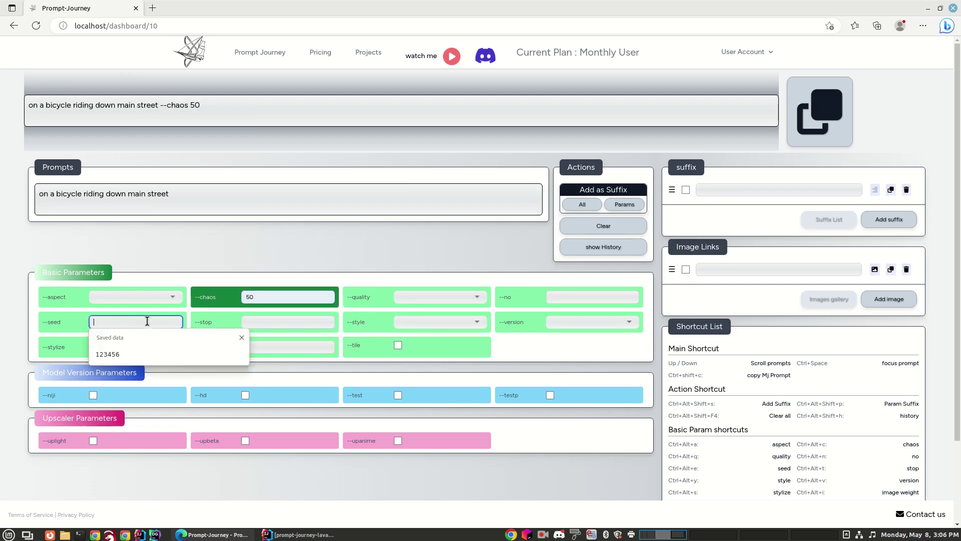
{"action": "left_click", "coordinate": [150, 352]}
{"action": "left_click", "coordinate": [828, 131]}
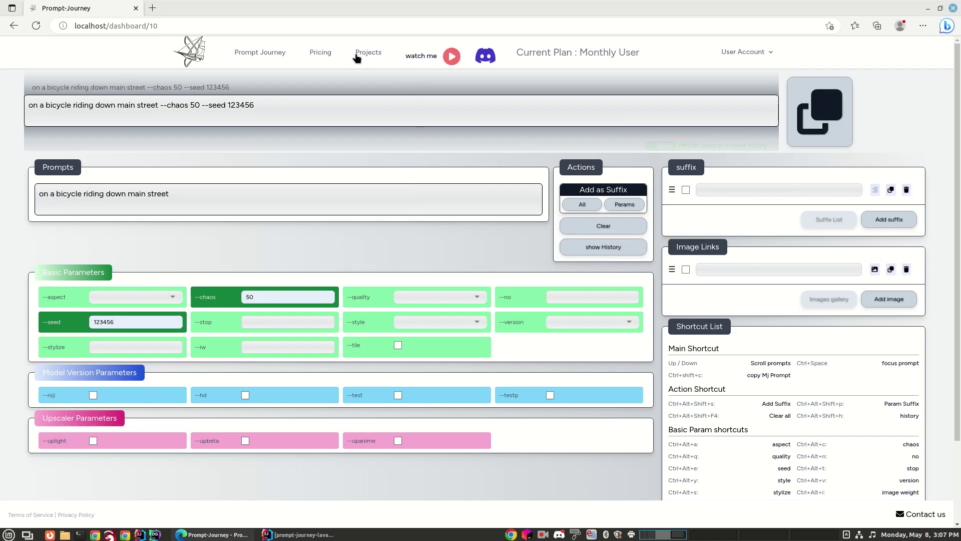
{"action": "left_click", "coordinate": [369, 54]}
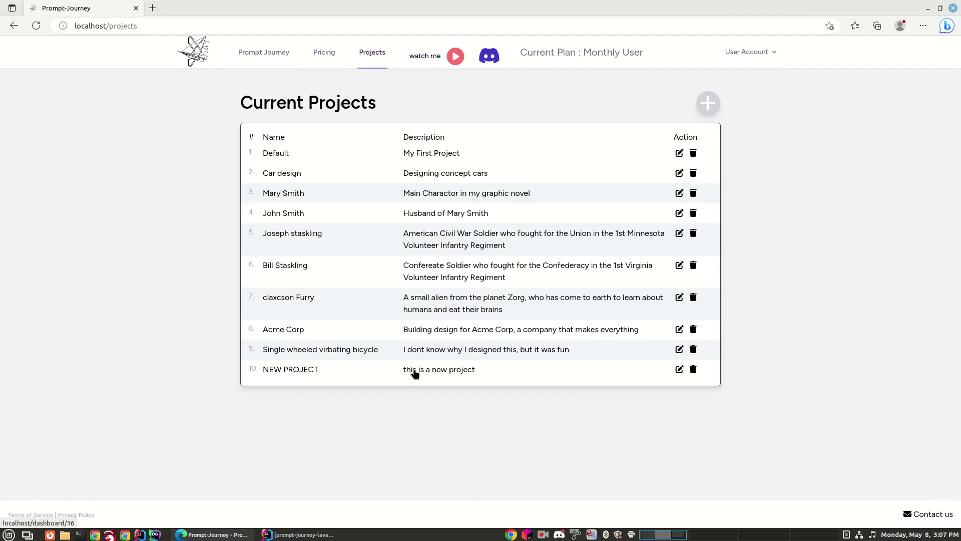
Visit NEW PROJECT, then return to Current Projects, now listing only the Default project
{"action": "left_click", "coordinate": [416, 375]}
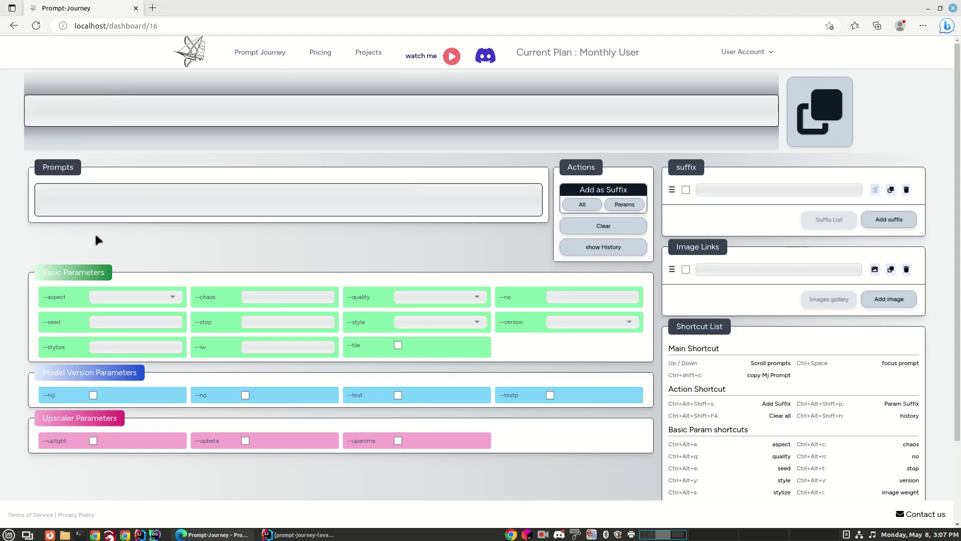
{"action": "left_click", "coordinate": [370, 55]}
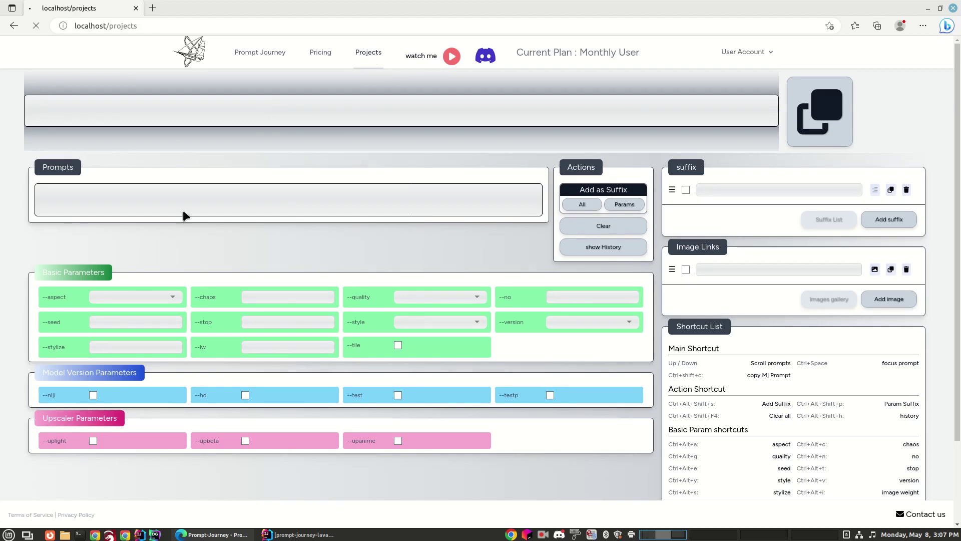
{"action": "left_click", "coordinate": [326, 345]}
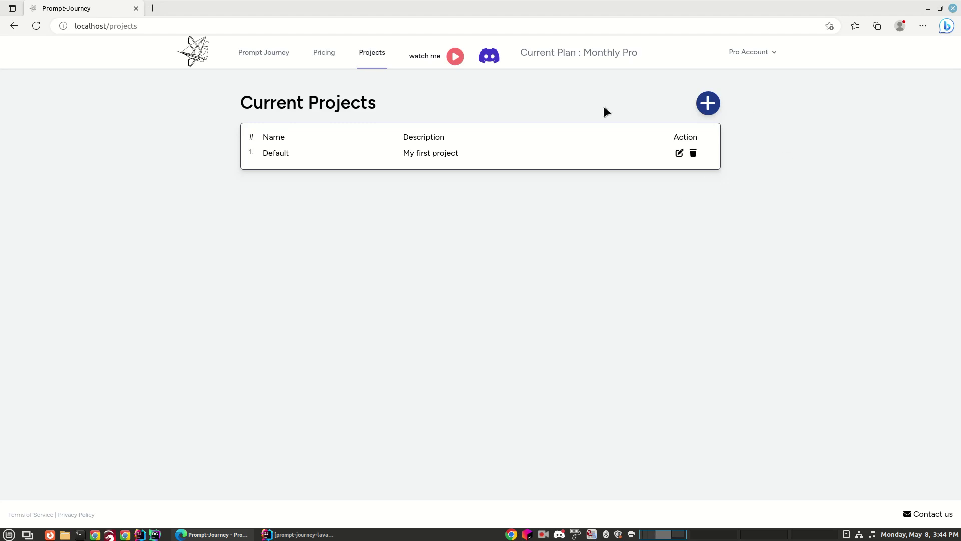
Open Default and apply the 'Intricate and complex, Minimalistic and simple, Retro and vintage' suffix preset
{"action": "left_click", "coordinate": [428, 156]}
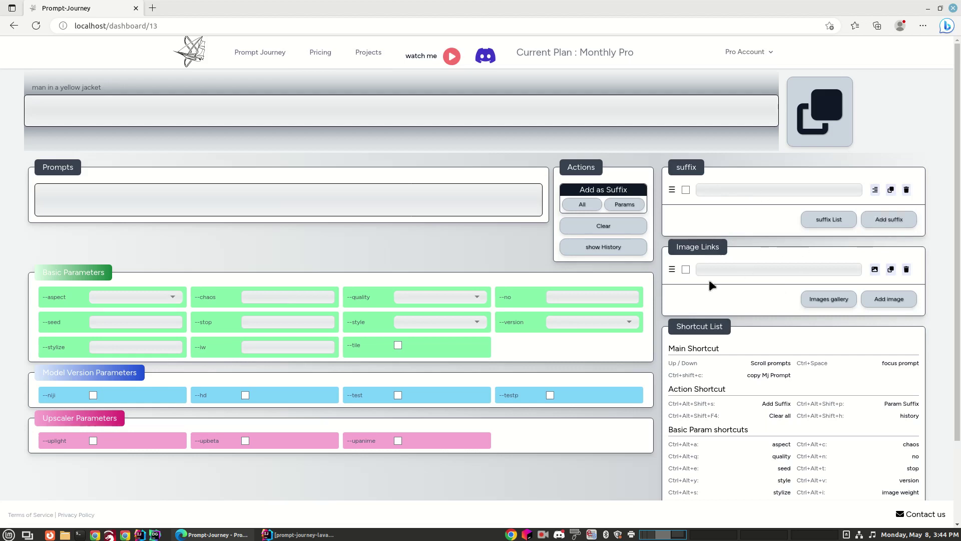
{"action": "left_click", "coordinate": [830, 299]}
{"action": "left_click", "coordinate": [828, 223]}
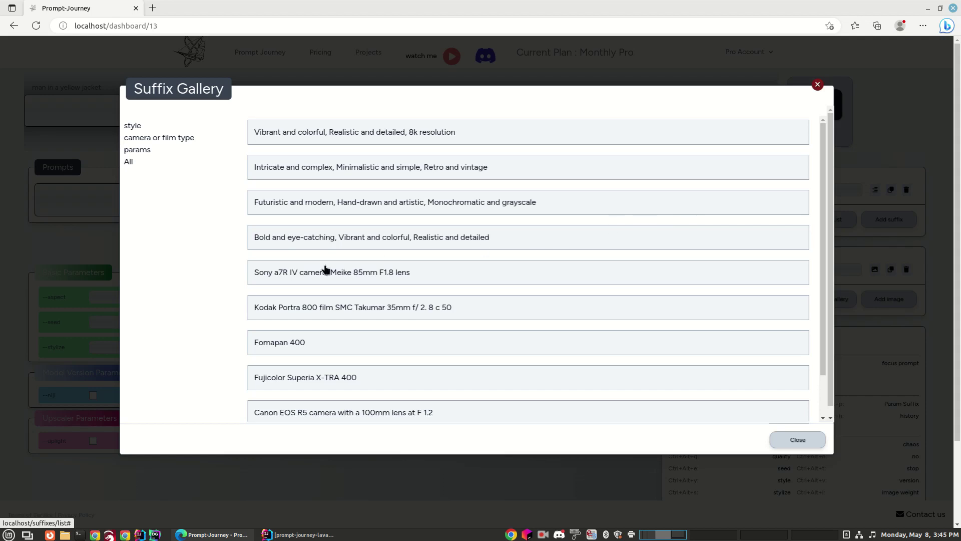
{"action": "left_click", "coordinate": [460, 179]}
{"action": "left_click", "coordinate": [795, 441]}
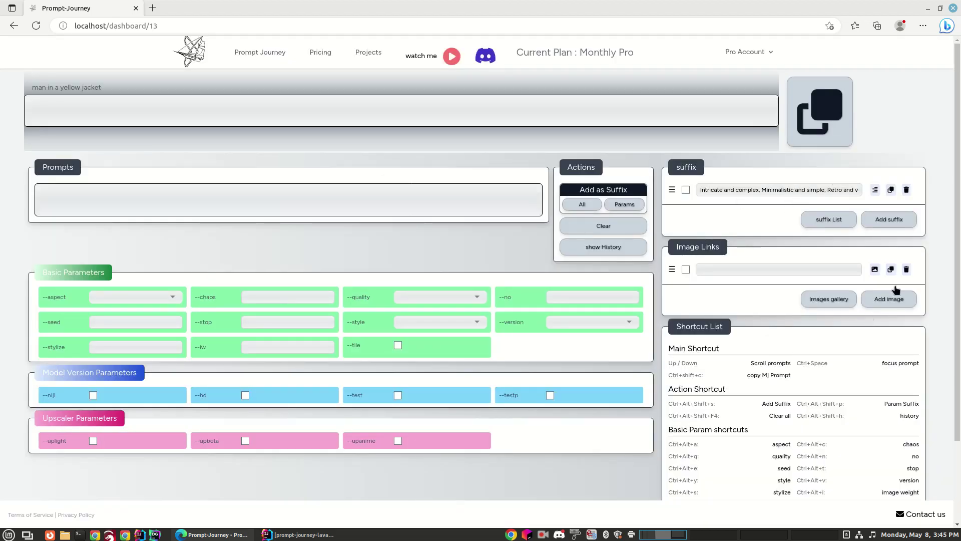
Set the yellow-haired gunner picture as the first image link and add an empty second link
{"action": "left_click", "coordinate": [831, 302]}
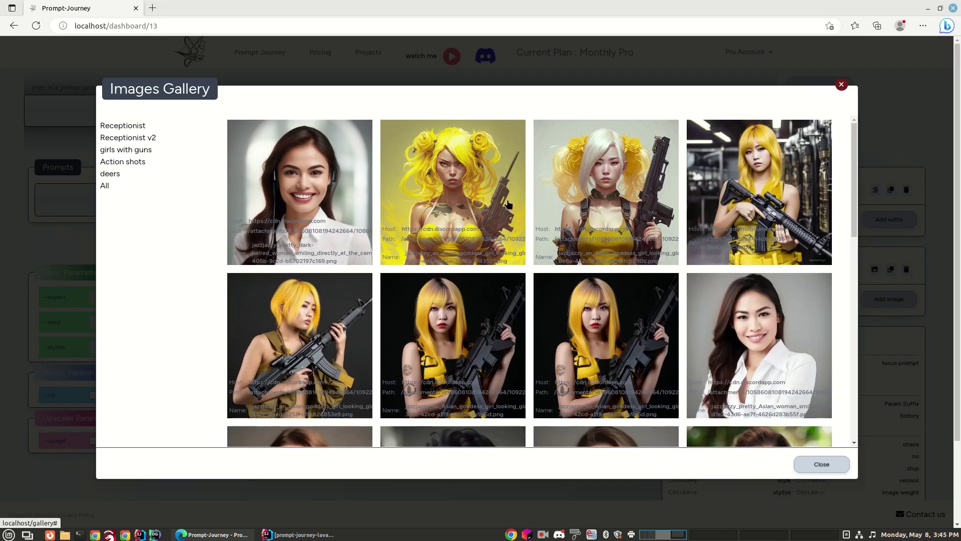
{"action": "left_click", "coordinate": [449, 231]}
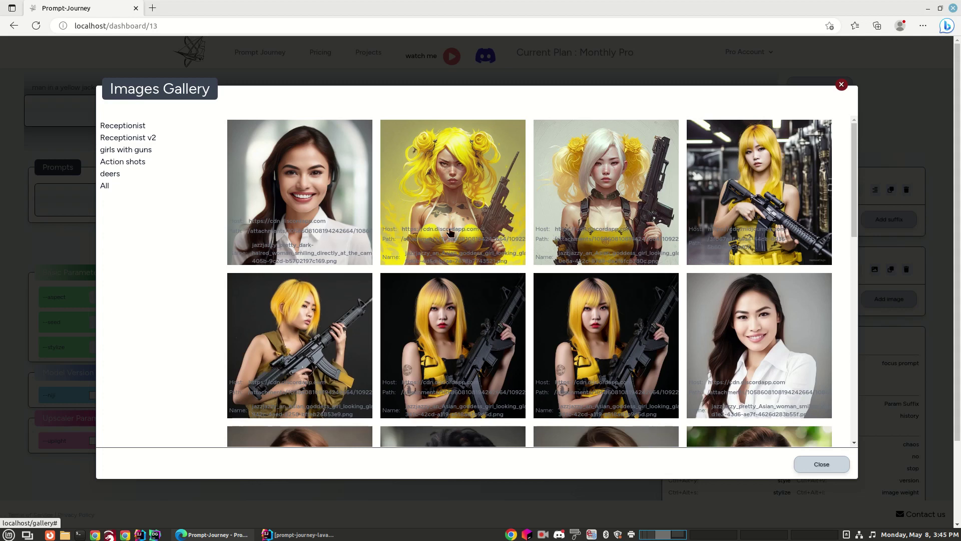
{"action": "left_click", "coordinate": [824, 470]}
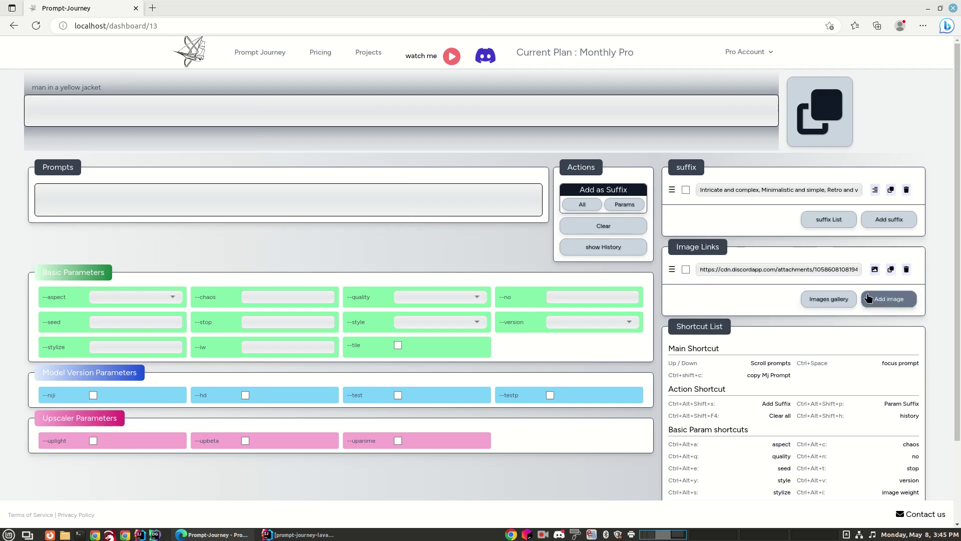
{"action": "left_click", "coordinate": [882, 303]}
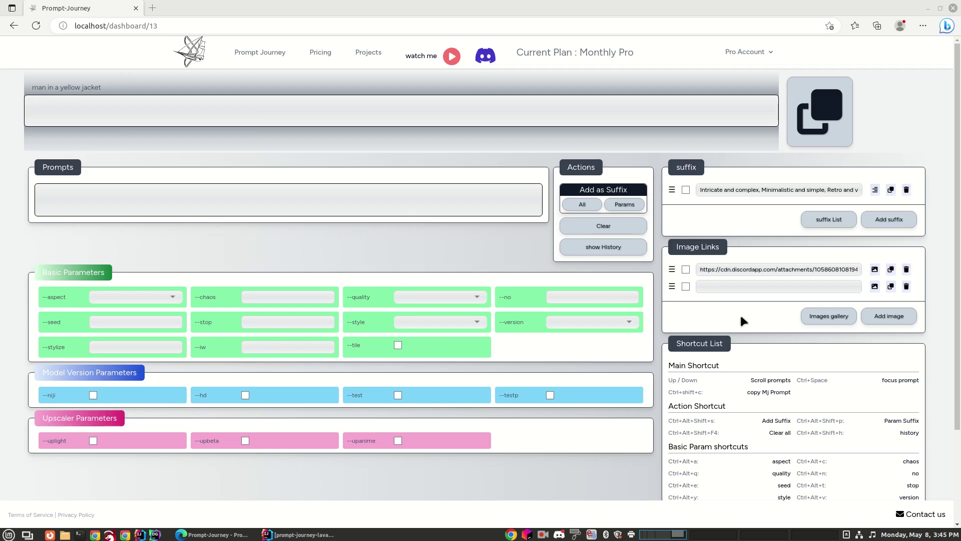
Paste the yellow-jacket Discord URL into the second image link and preview it
{"action": "left_click", "coordinate": [749, 289]}
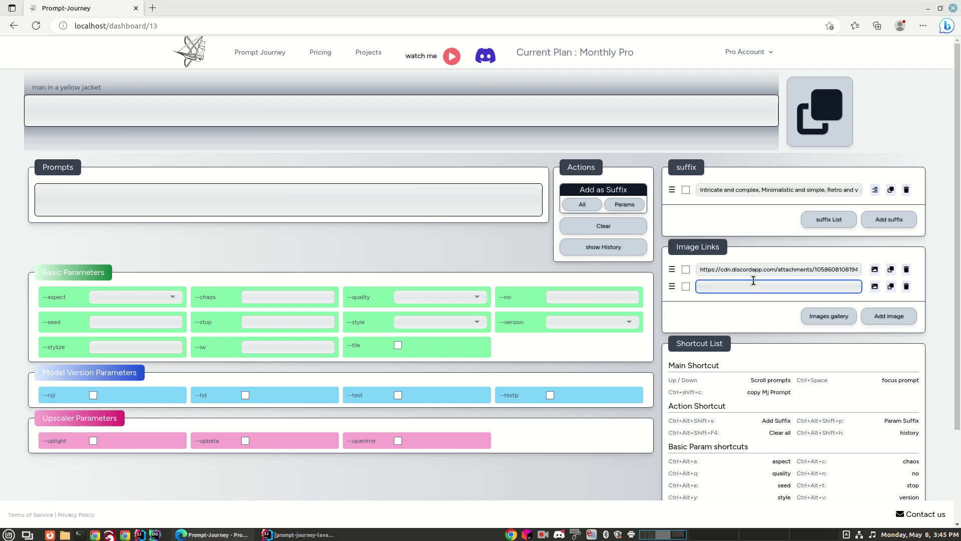
{"action": "key", "text": "ctrl+v"}
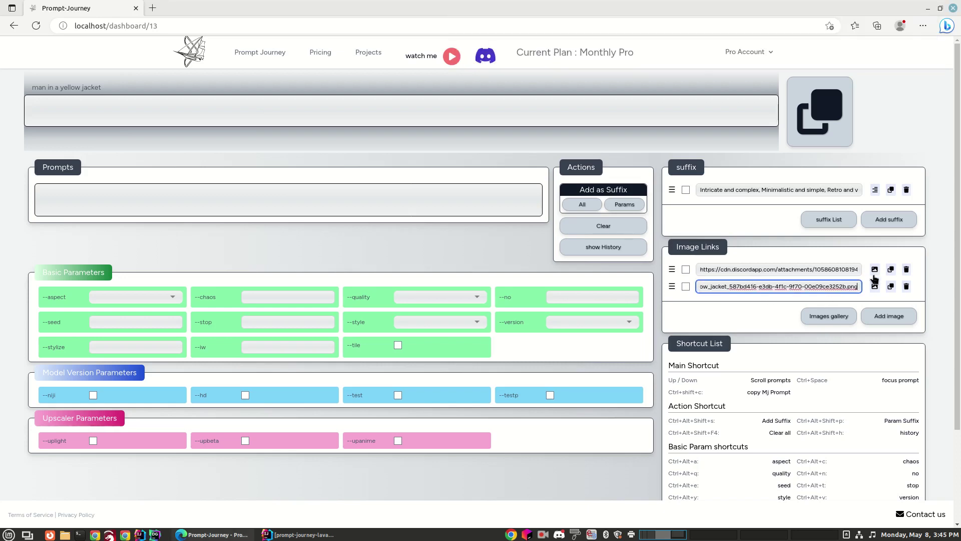
{"action": "left_click", "coordinate": [875, 287]}
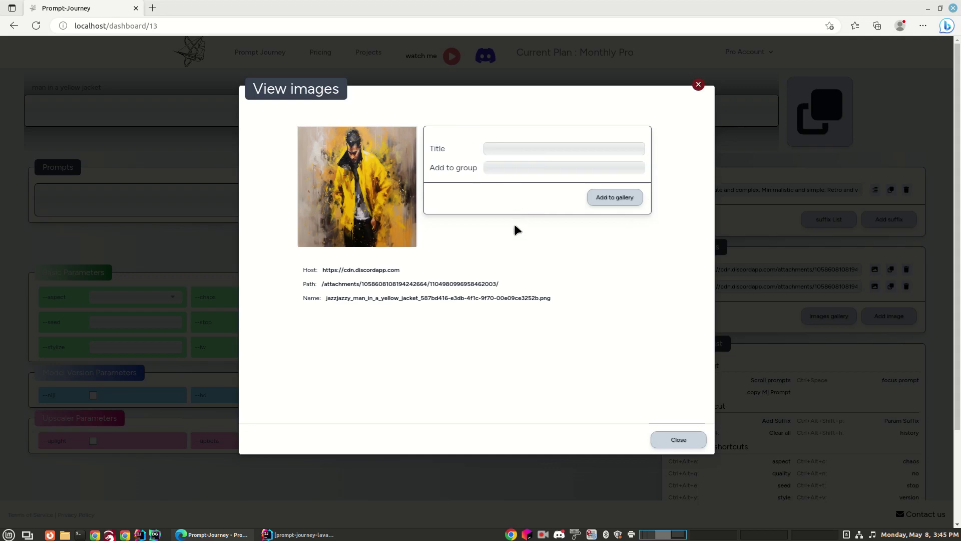
Save the image to the gallery as 'yellow jacket' in the Action shots group
{"action": "left_click", "coordinate": [502, 151]}
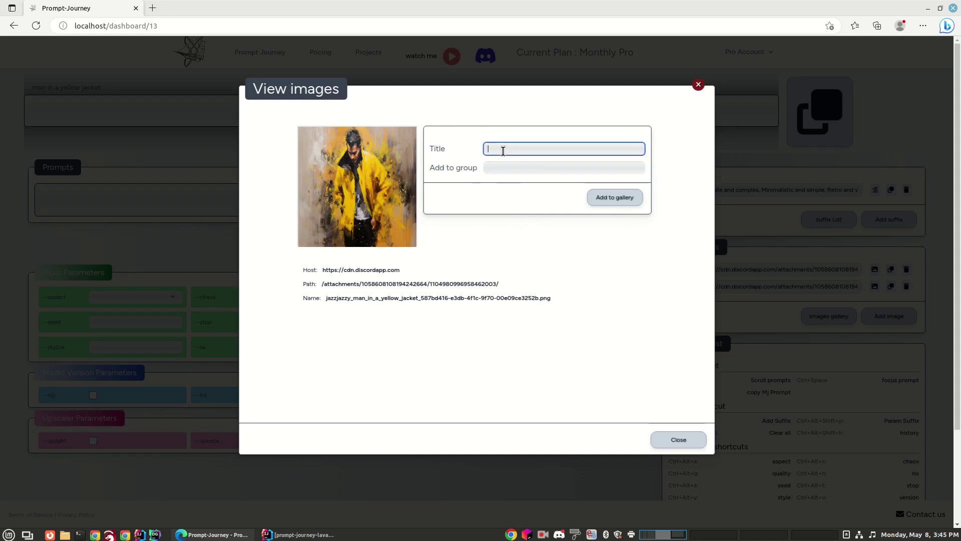
{"action": "type", "text": "yellow jacket"}
{"action": "left_click", "coordinate": [510, 168]}
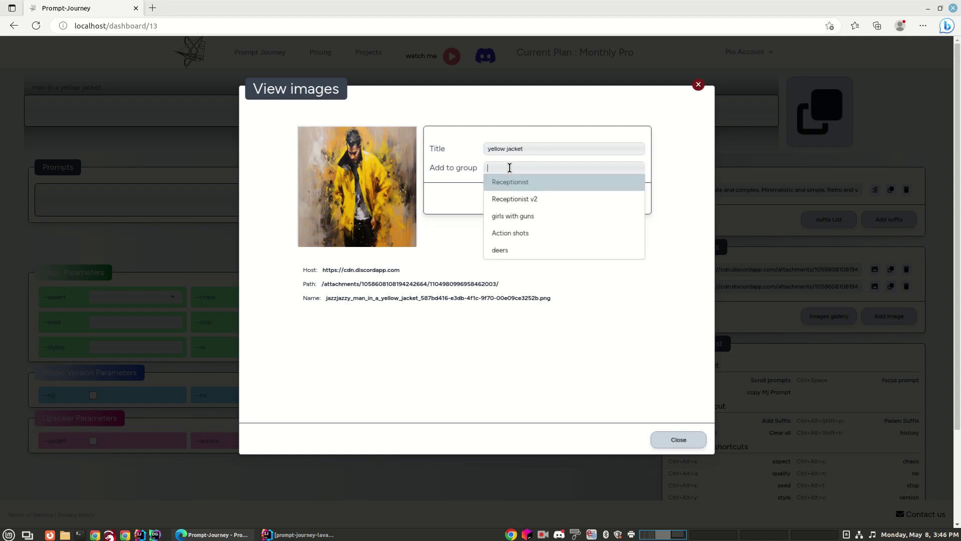
{"action": "left_click", "coordinate": [524, 233]}
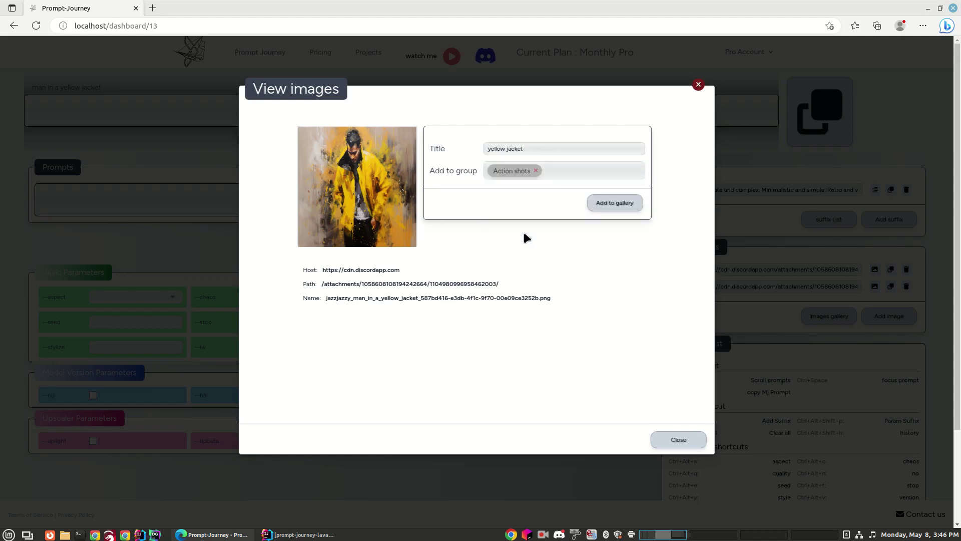
{"action": "left_click", "coordinate": [625, 208]}
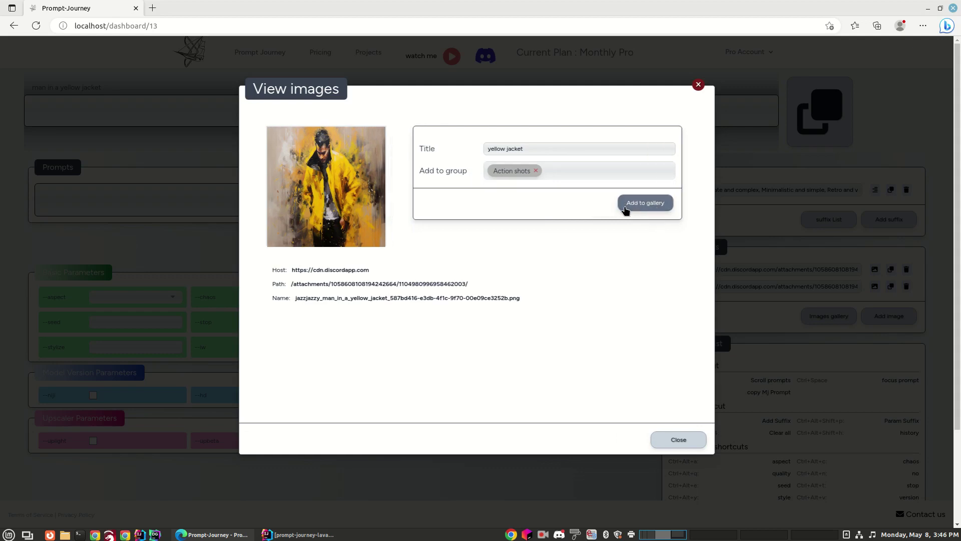
{"action": "left_click", "coordinate": [684, 441]}
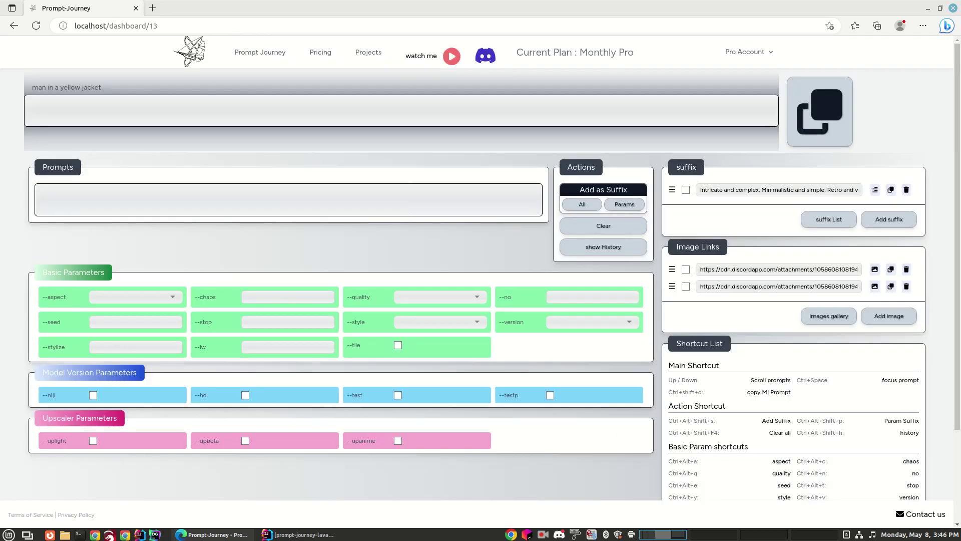
Browse the Action shots, Receptionist, Receptionist v2, girls with guns, deers and All image groups
{"action": "left_click", "coordinate": [825, 321]}
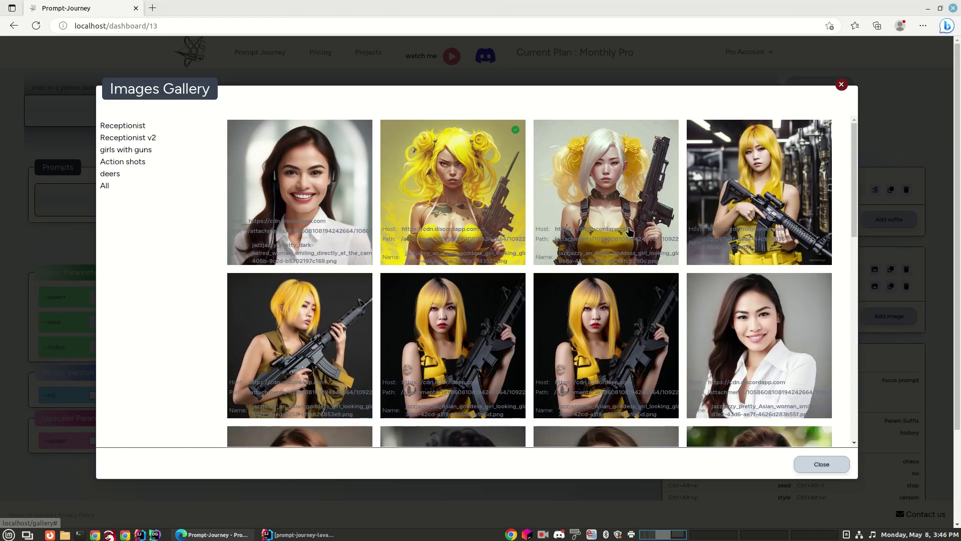
{"action": "left_click", "coordinate": [130, 166]}
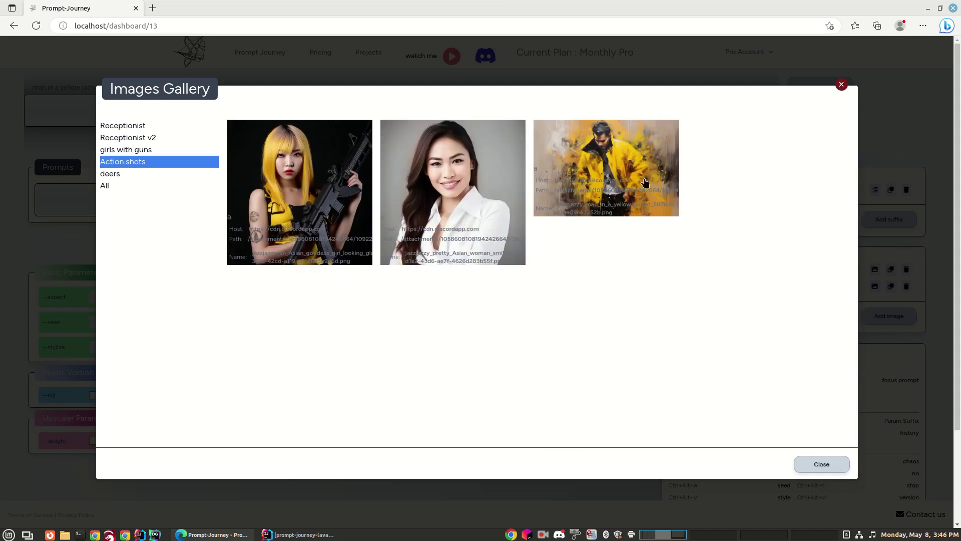
{"action": "left_click", "coordinate": [123, 130]}
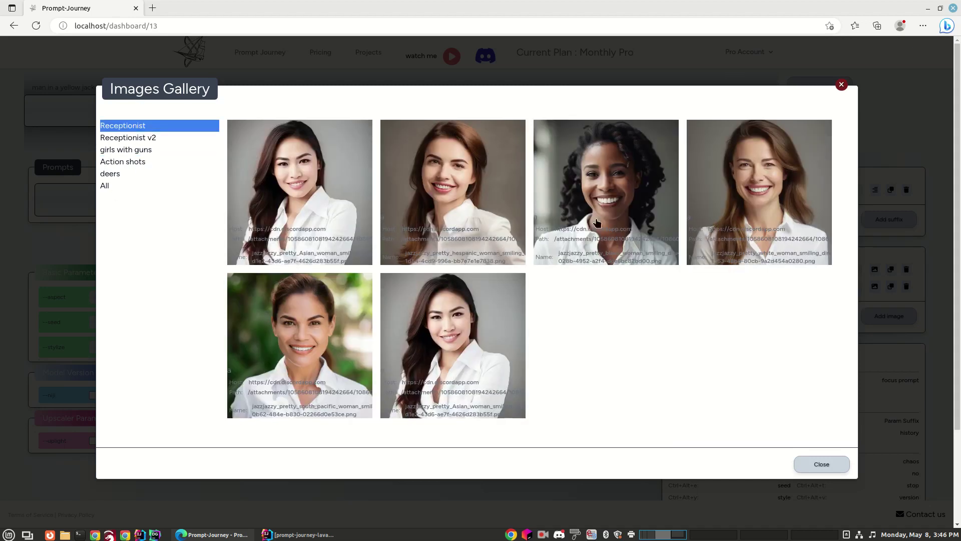
{"action": "left_click", "coordinate": [140, 138]}
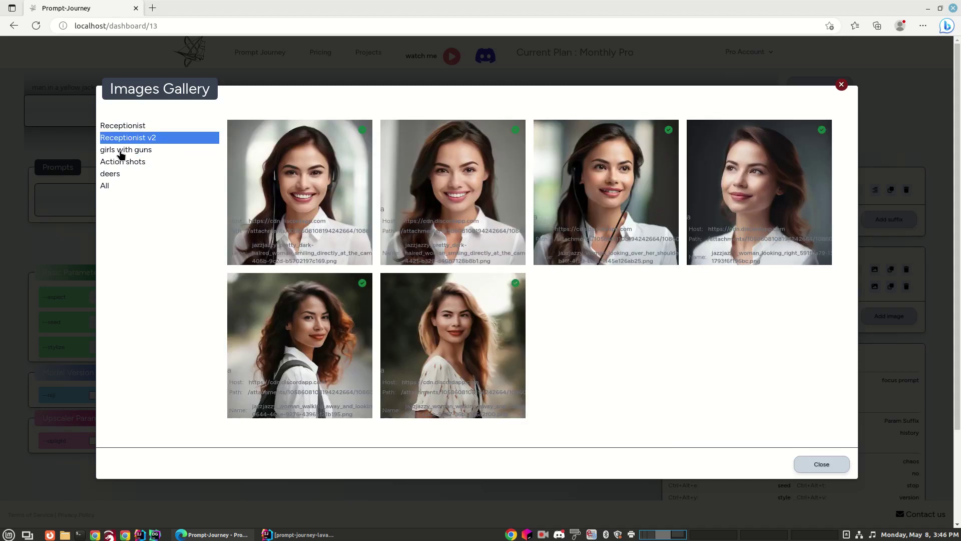
{"action": "left_click", "coordinate": [121, 151]}
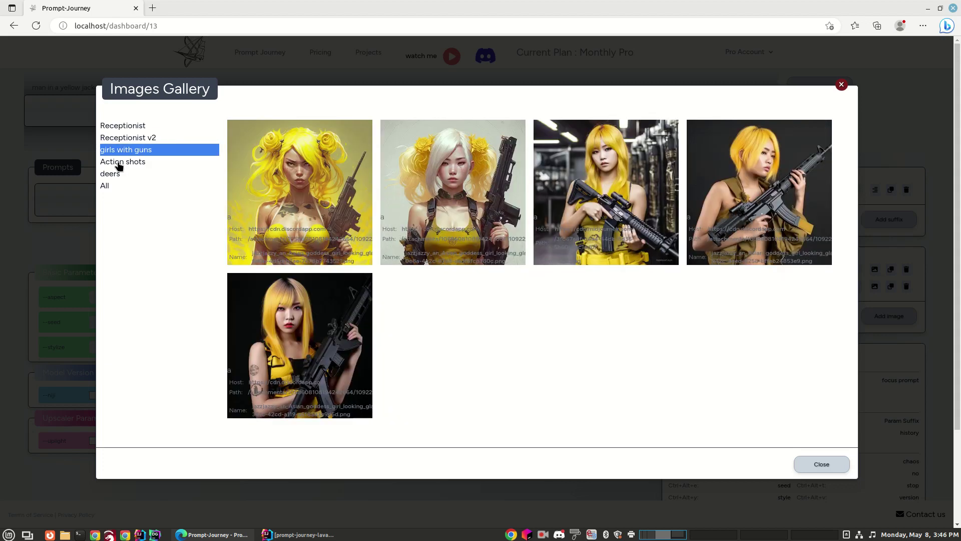
{"action": "left_click", "coordinate": [118, 163]}
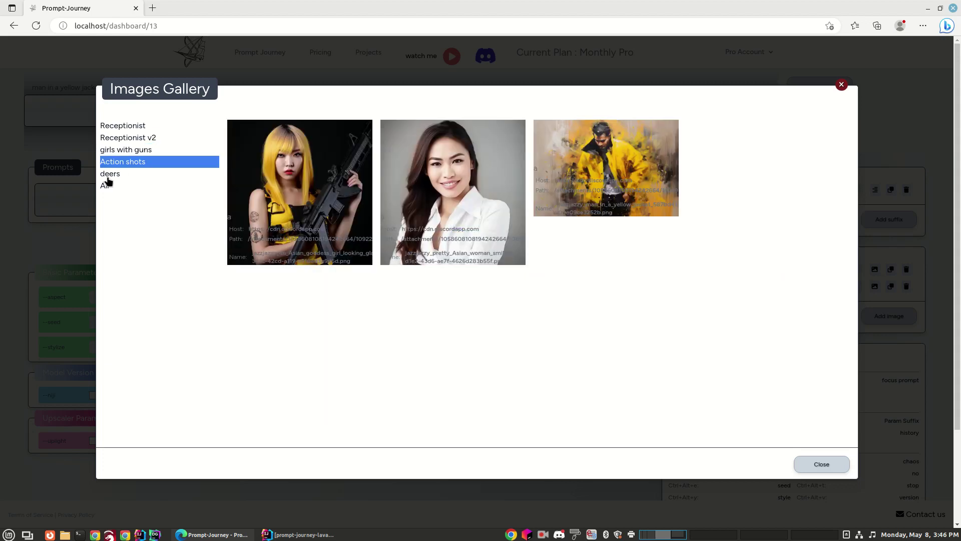
{"action": "left_click", "coordinate": [109, 176]}
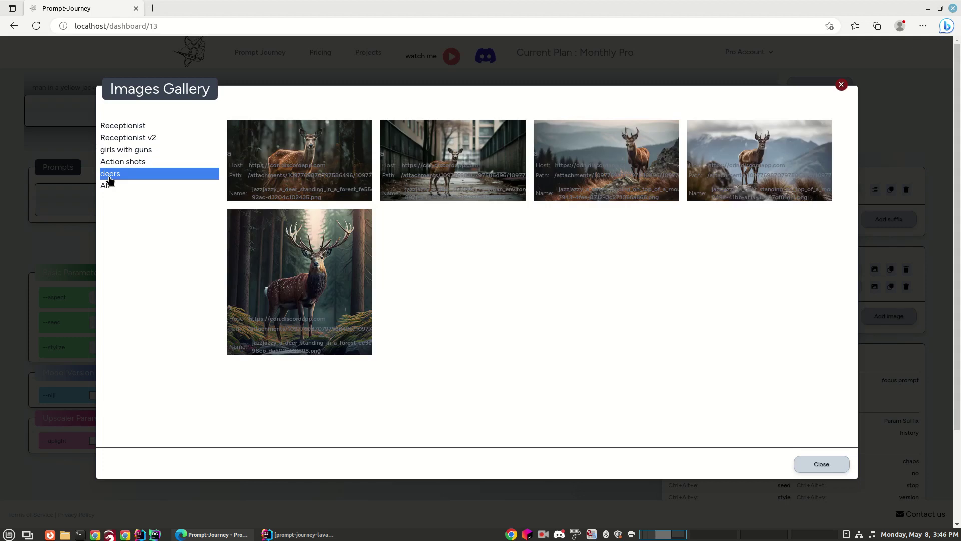
{"action": "left_click", "coordinate": [104, 186]}
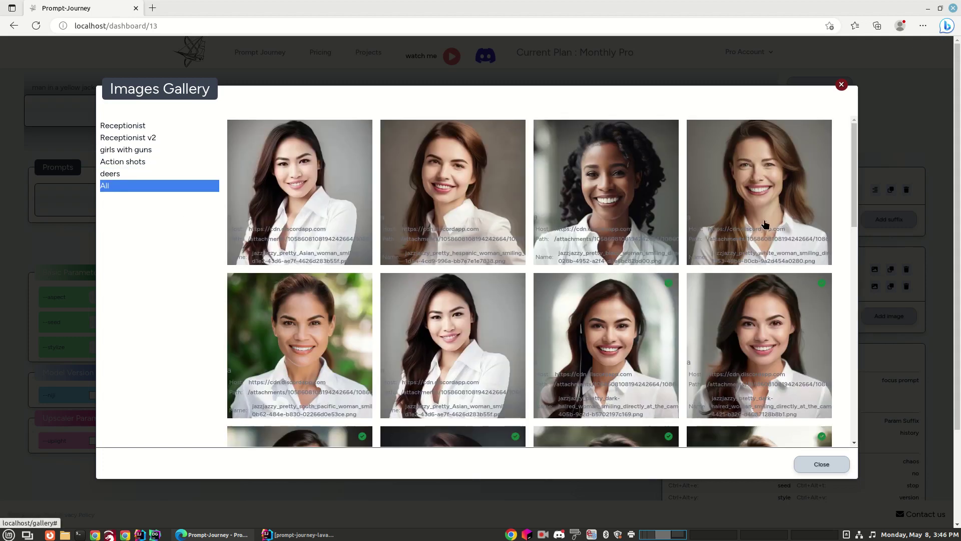
{"action": "left_click", "coordinate": [812, 471]}
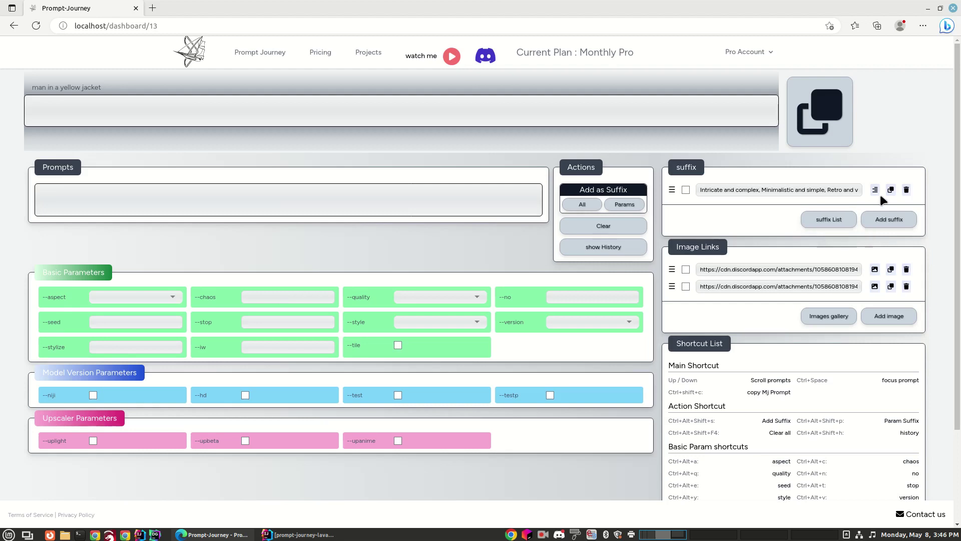
Add a new suffix 'man in yellow jacket', fix its typo, and open its details
{"action": "left_click", "coordinate": [886, 222]}
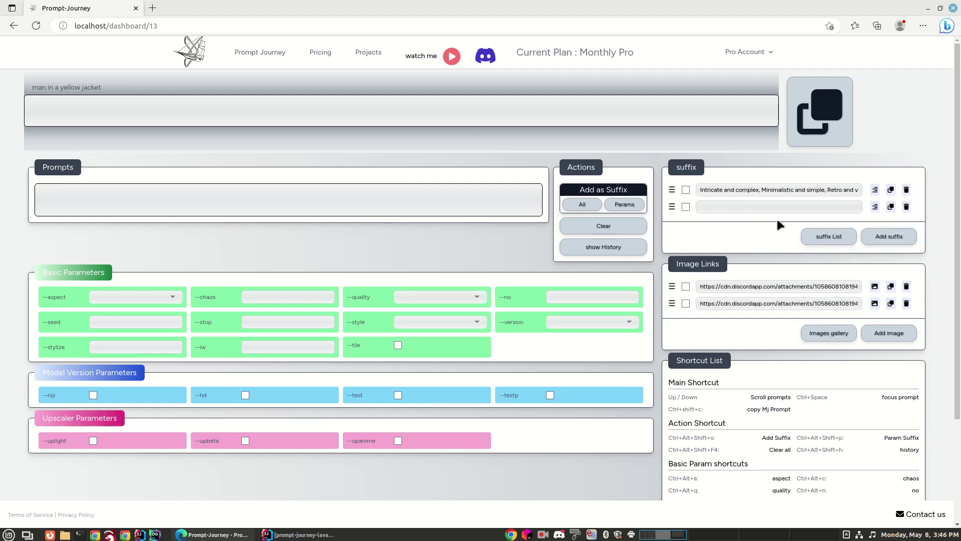
{"action": "left_click", "coordinate": [742, 206]}
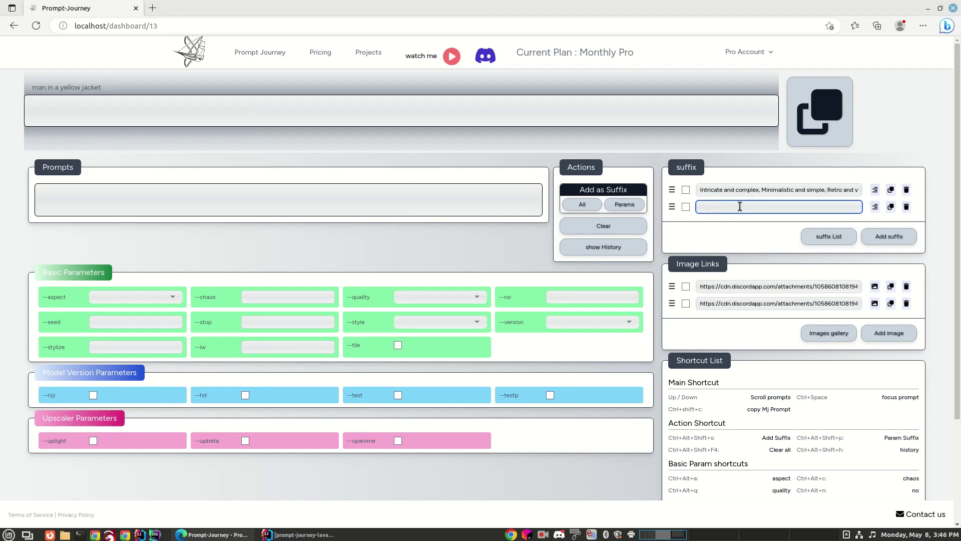
{"action": "type", "text": "man in yellow"}
{"action": "type", "text": " jack"}
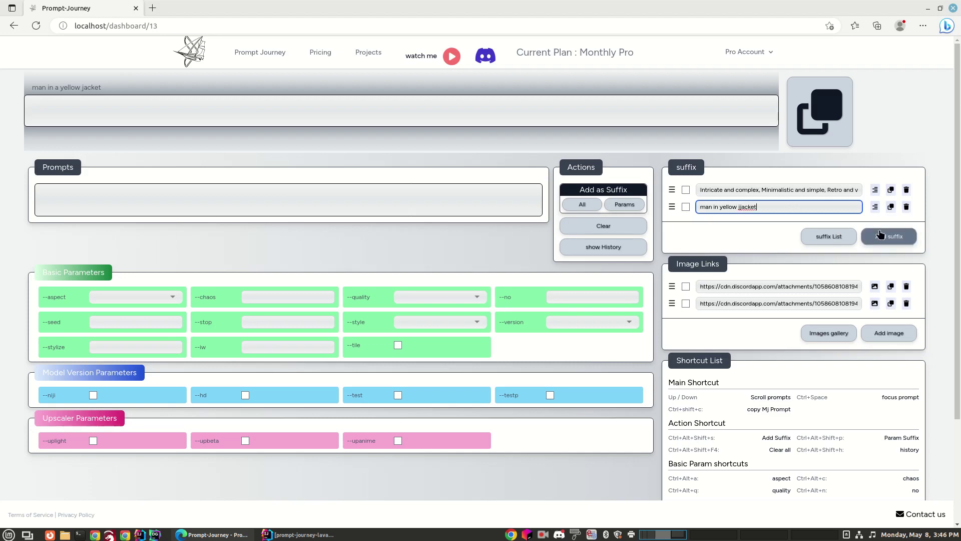
{"action": "left_click", "coordinate": [742, 207]}
{"action": "key", "text": "BackSpace"}
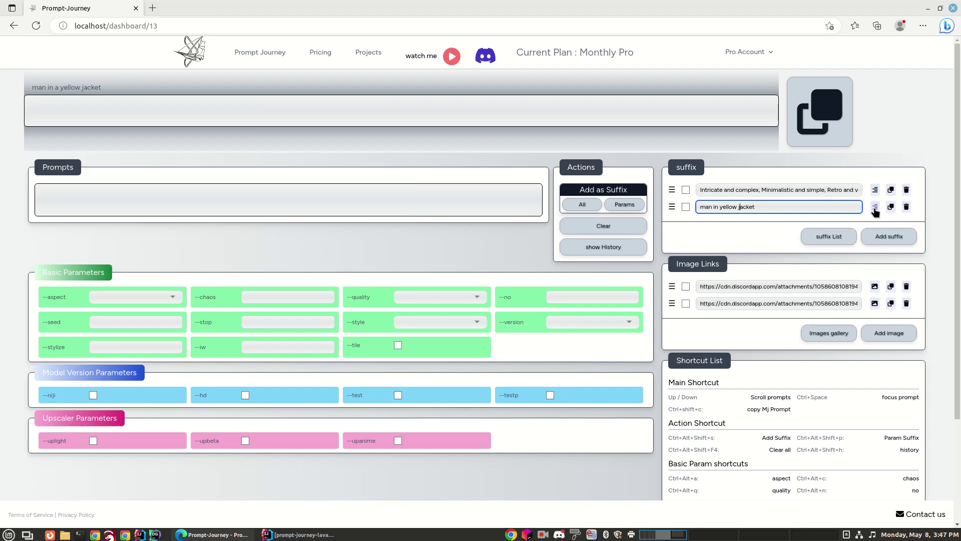
{"action": "left_click", "coordinate": [875, 207]}
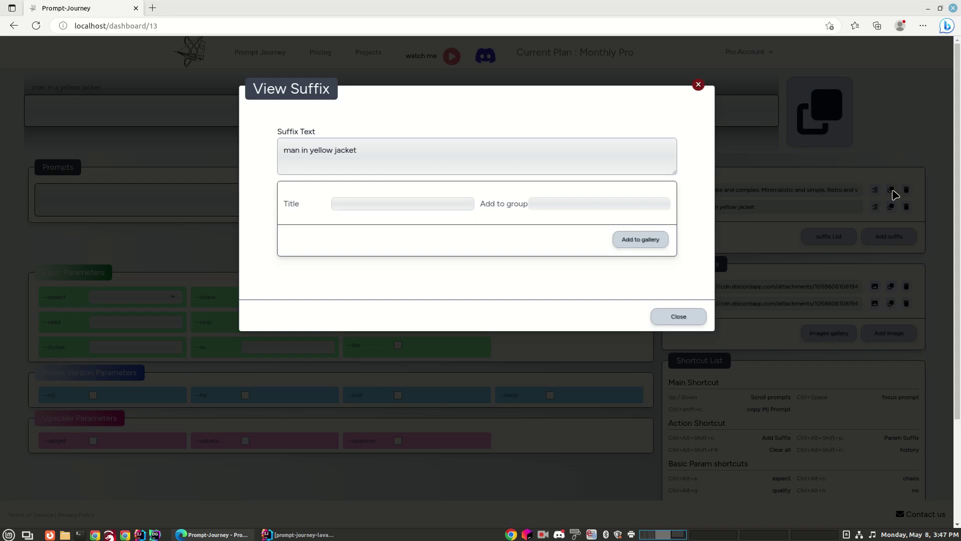
Give the 'man in yellow jacket' suffix the title 'jacket'
{"action": "left_click", "coordinate": [368, 158]}
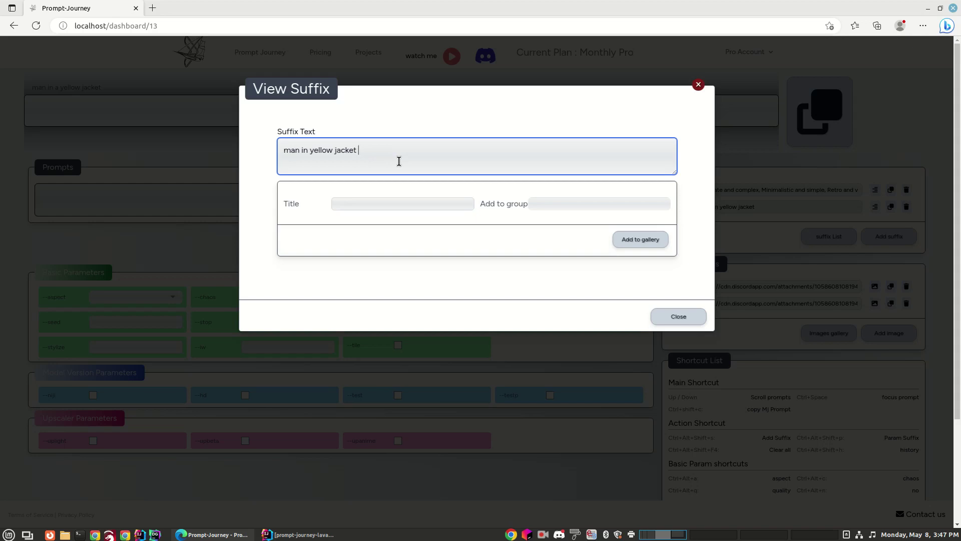
{"action": "left_click", "coordinate": [377, 204]}
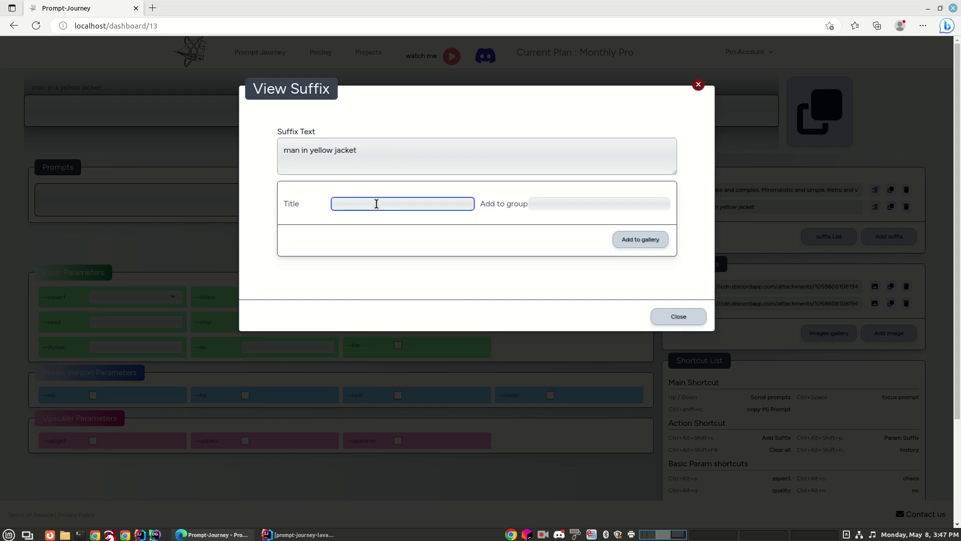
{"action": "type", "text": "ka"}
{"action": "type", "text": "cket"}
{"action": "key", "text": "BackSpace"}
{"action": "key", "text": "BackSpace"}
{"action": "key", "text": "BackSpace"}
{"action": "key", "text": "BackSpace"}
{"action": "key", "text": "BackSpace"}
{"action": "type", "text": "kjacket"}
Put the suffix in a new 'jacket' group and save it to the gallery
{"action": "left_click", "coordinate": [570, 203]}
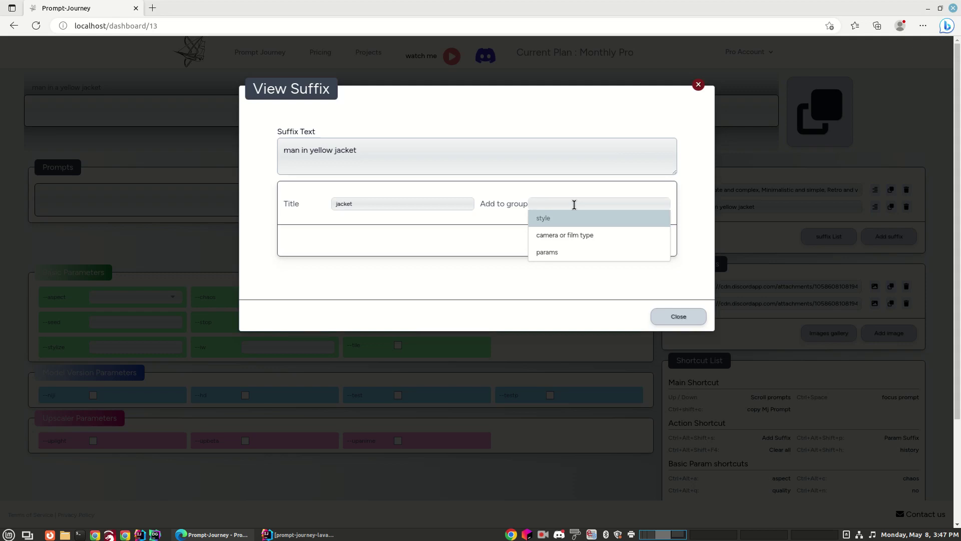
{"action": "type", "text": "jacket"}
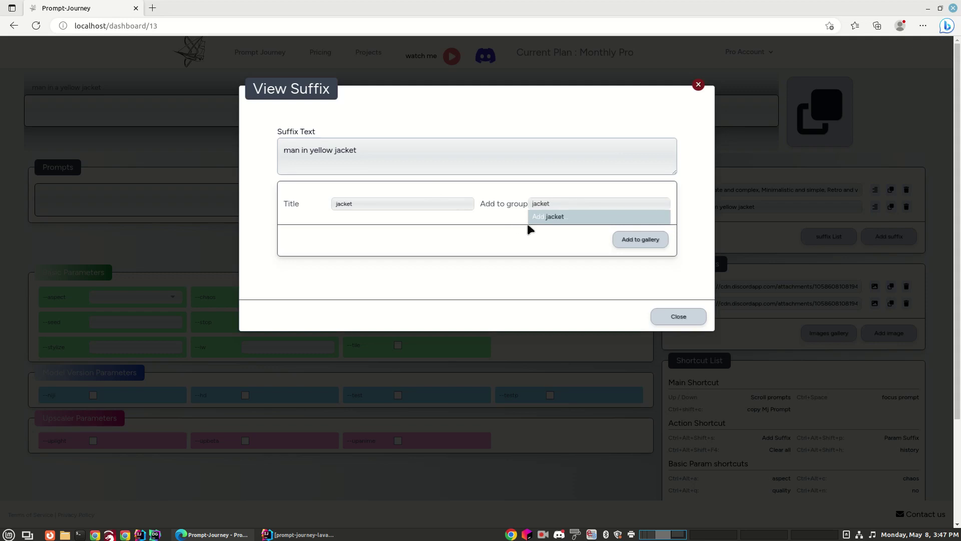
{"action": "left_click", "coordinate": [560, 216]}
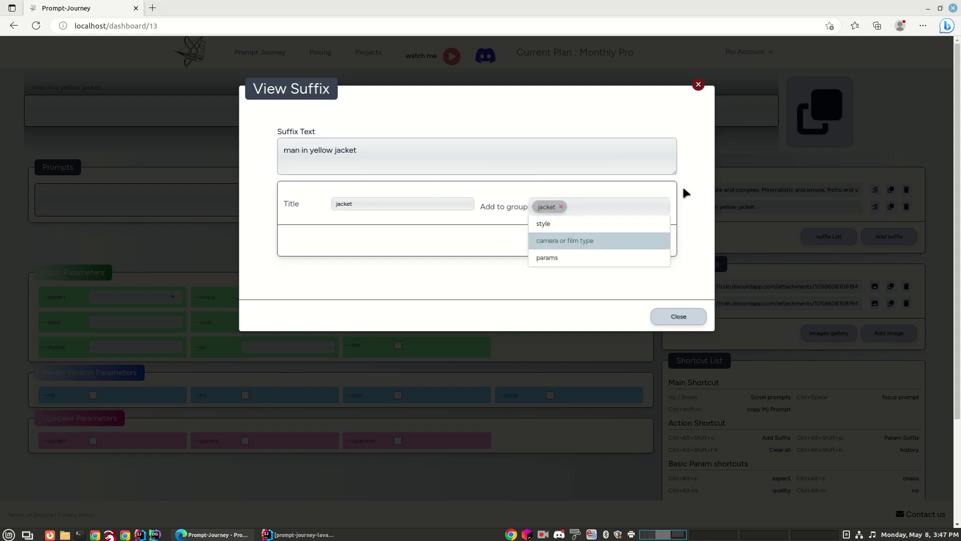
{"action": "left_click", "coordinate": [512, 221]}
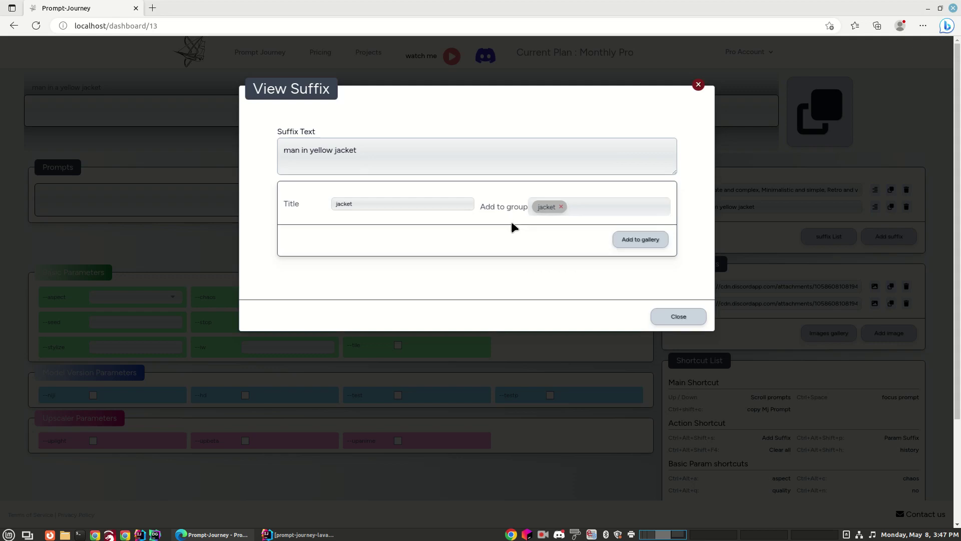
{"action": "left_click", "coordinate": [657, 242]}
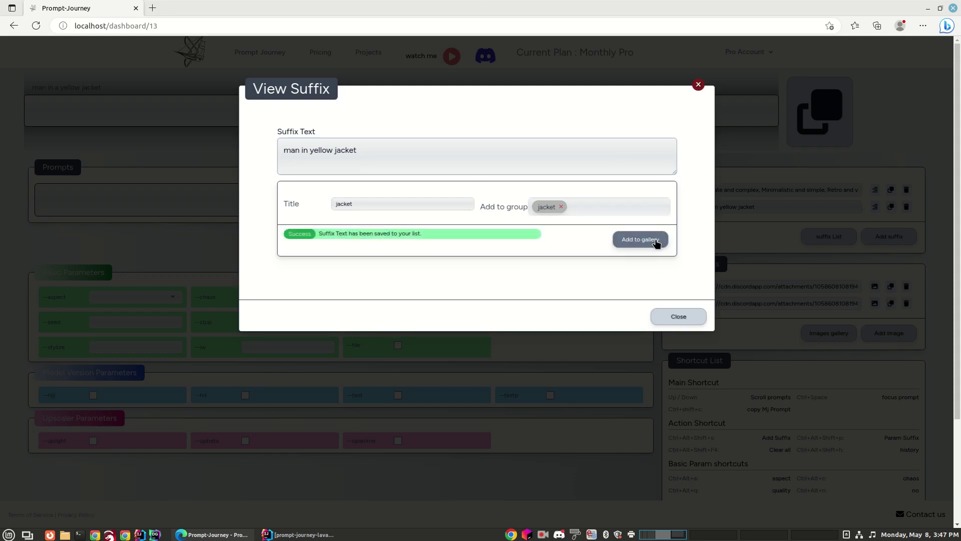
{"action": "left_click", "coordinate": [679, 318]}
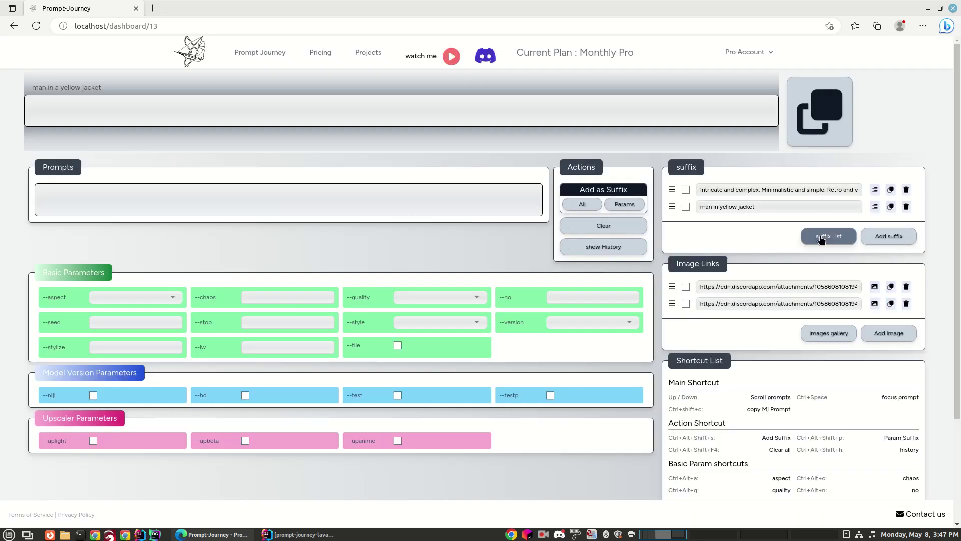
{"action": "left_click", "coordinate": [835, 242]}
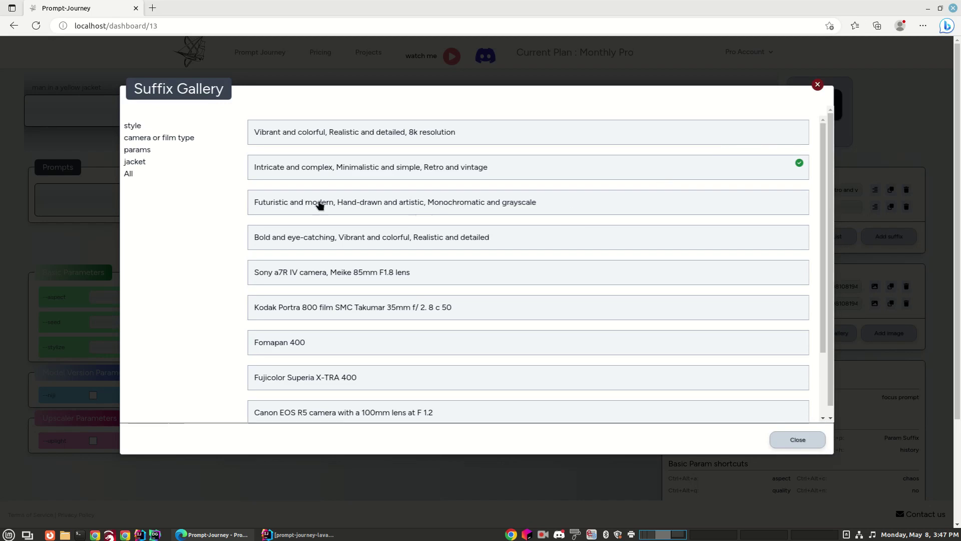
{"action": "left_click", "coordinate": [135, 163]}
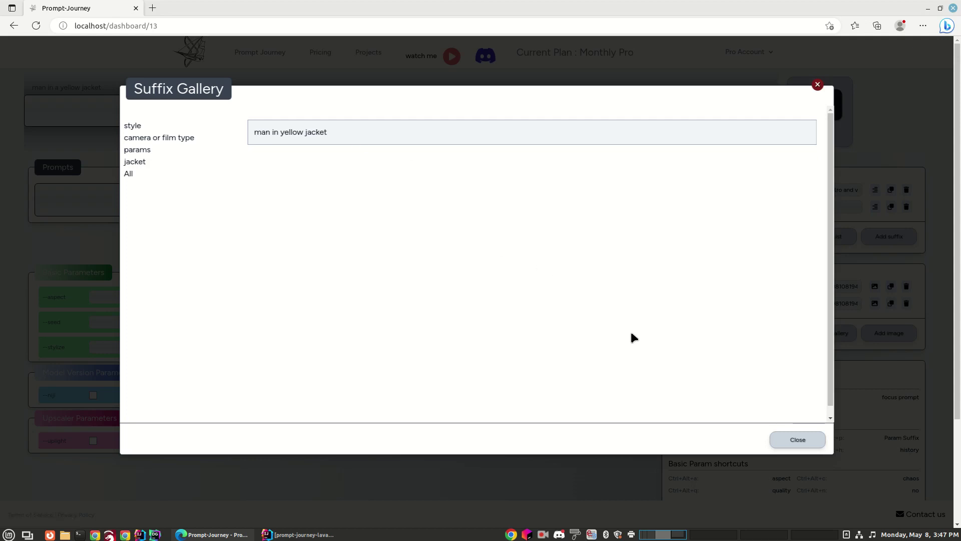
{"action": "left_click", "coordinate": [800, 440]}
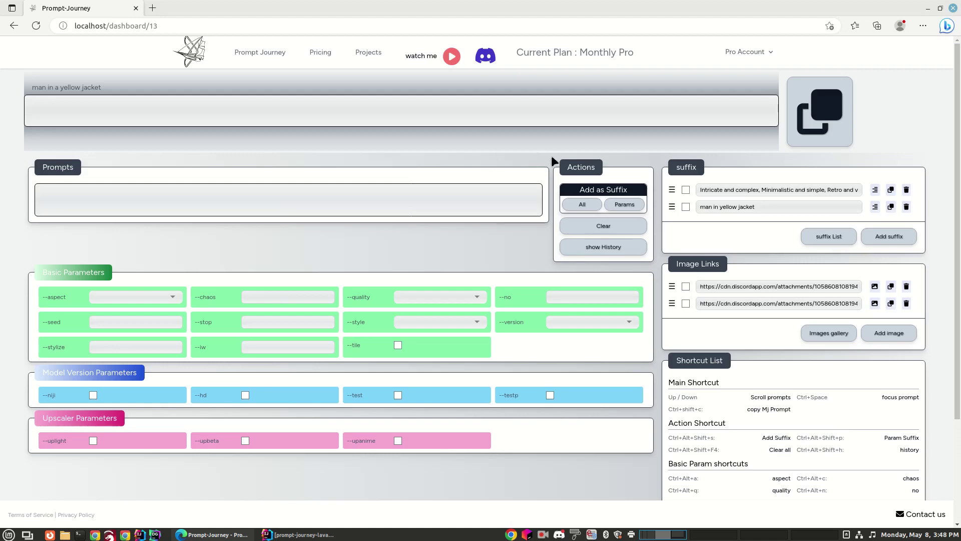
Add a project named 'NEW PROJECT' with the description 'other new project'
{"action": "left_click", "coordinate": [376, 53]}
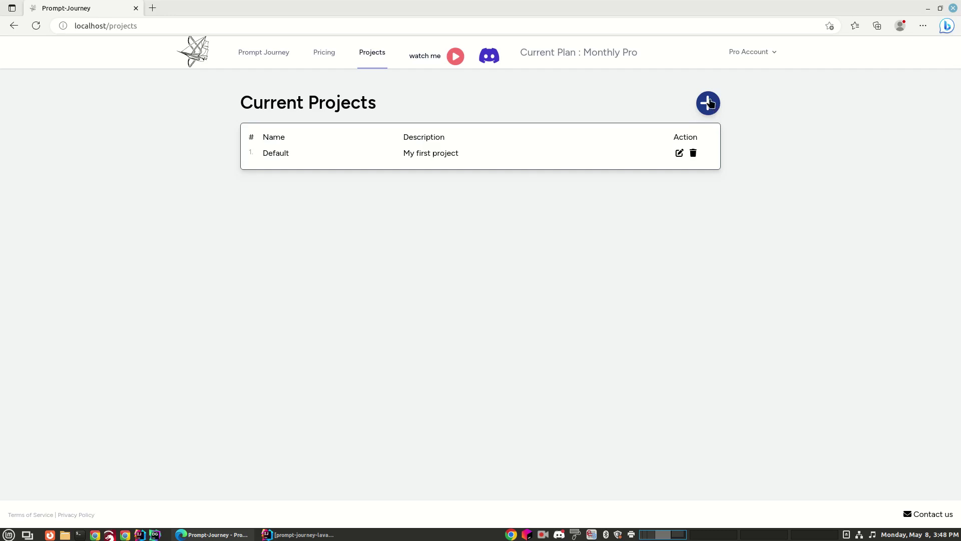
{"action": "left_click", "coordinate": [709, 104]}
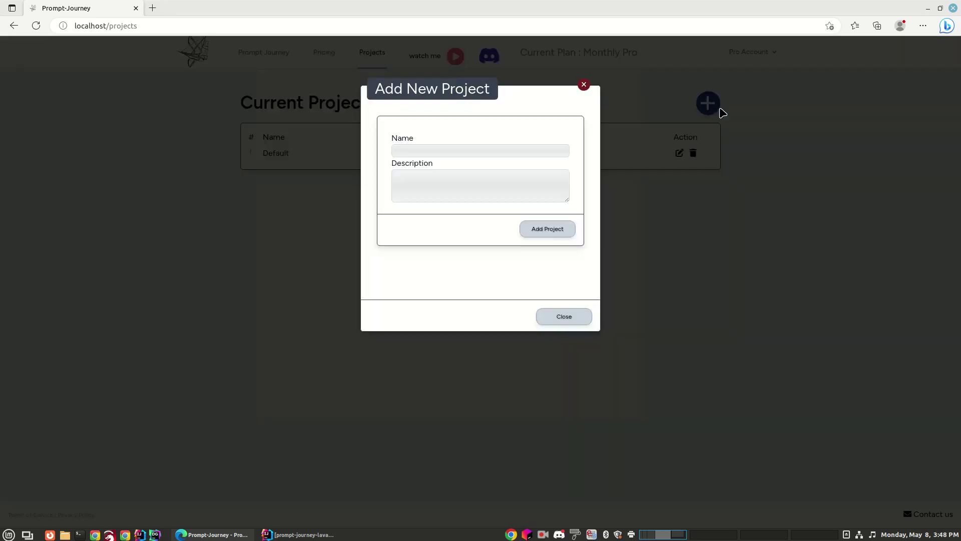
{"action": "left_click", "coordinate": [450, 149]}
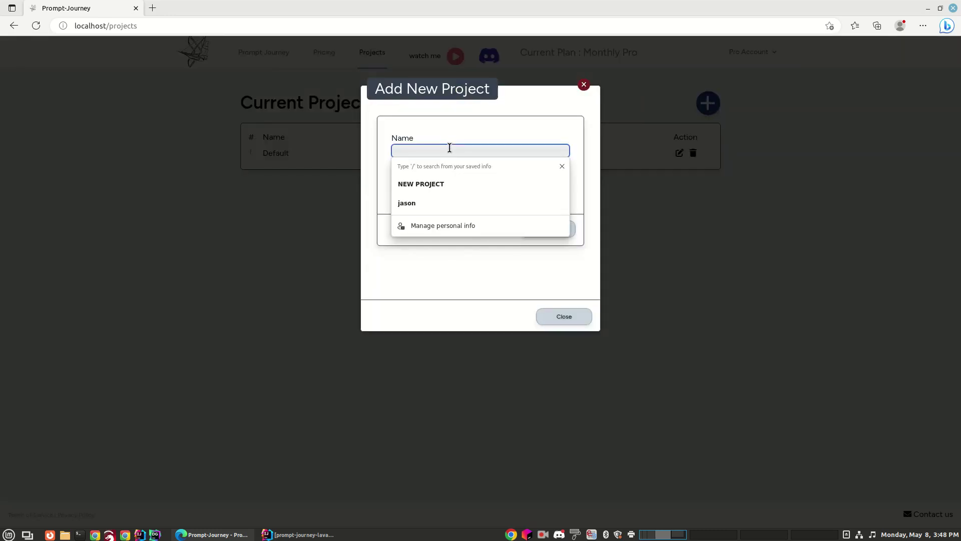
{"action": "left_click", "coordinate": [419, 186]}
{"action": "left_click", "coordinate": [419, 179]}
{"action": "type", "text": "o"}
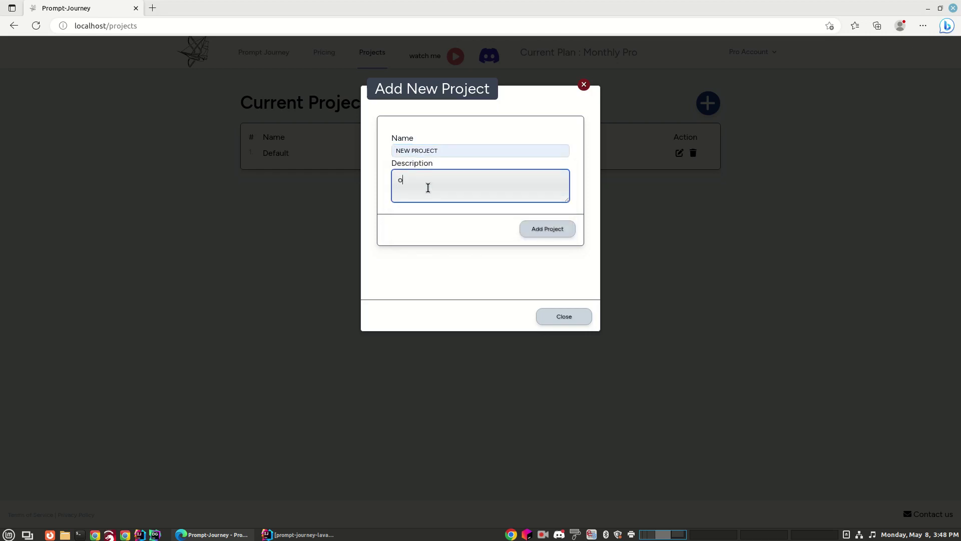
{"action": "type", "text": "ther new project"}
{"action": "left_click", "coordinate": [549, 226]}
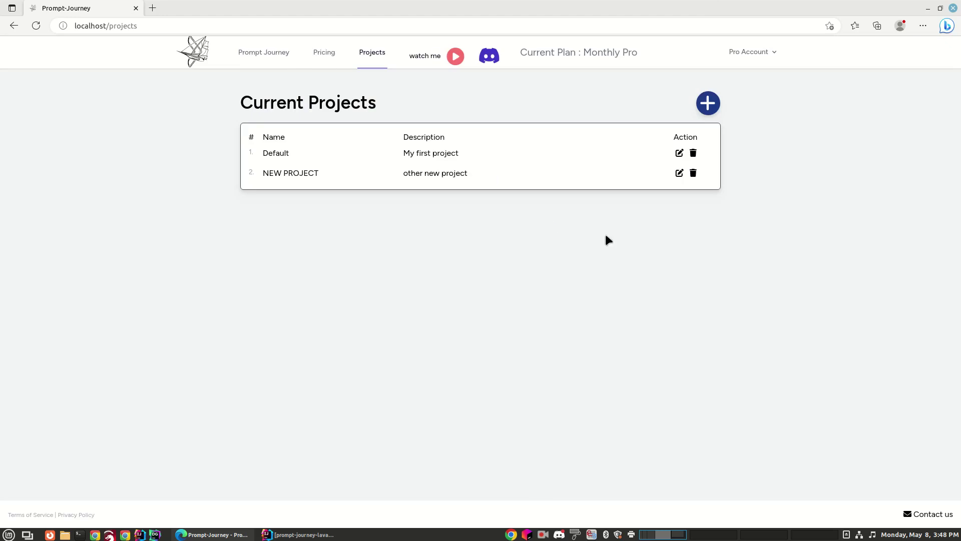
Open the NEW PROJECT dashboard and check its suffix gallery's 'jacket' group
{"action": "left_click", "coordinate": [426, 174]}
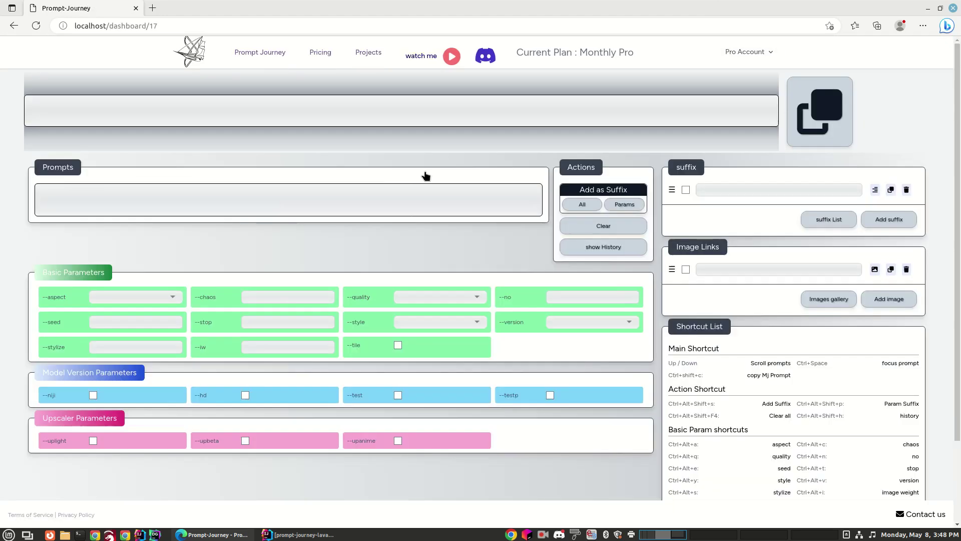
{"action": "left_click", "coordinate": [827, 226]}
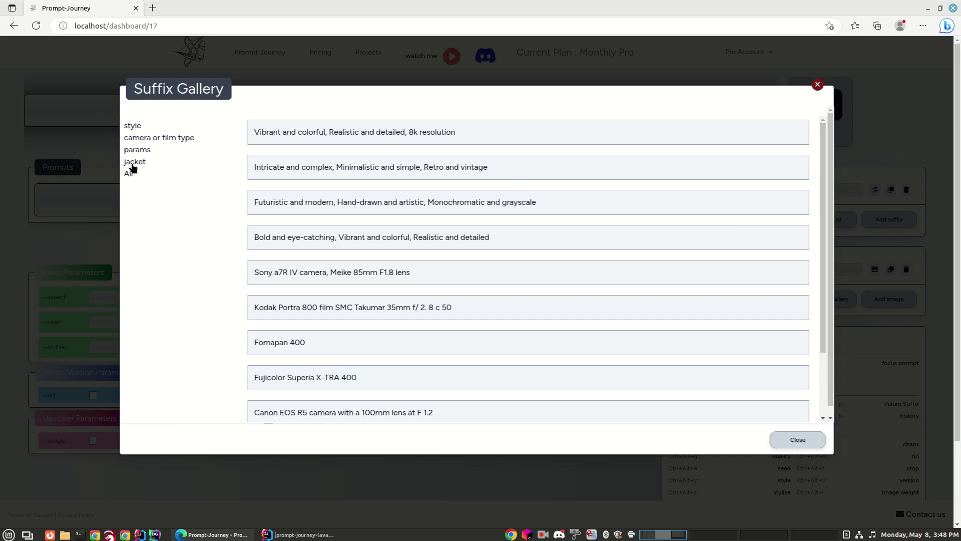
{"action": "left_click", "coordinate": [133, 165]}
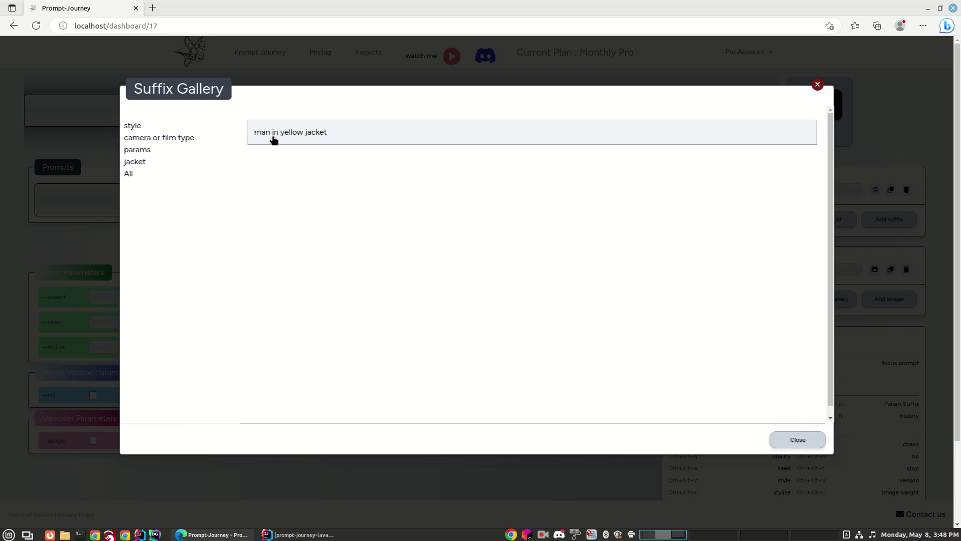
{"action": "left_click", "coordinate": [785, 443]}
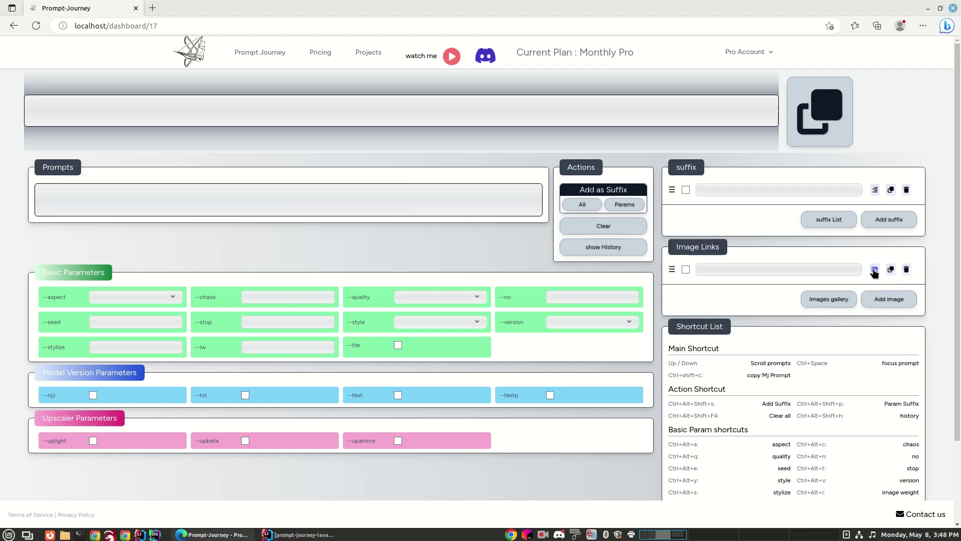
Check that the image gallery shows the three 'Action shots' images
{"action": "left_click", "coordinate": [830, 299]}
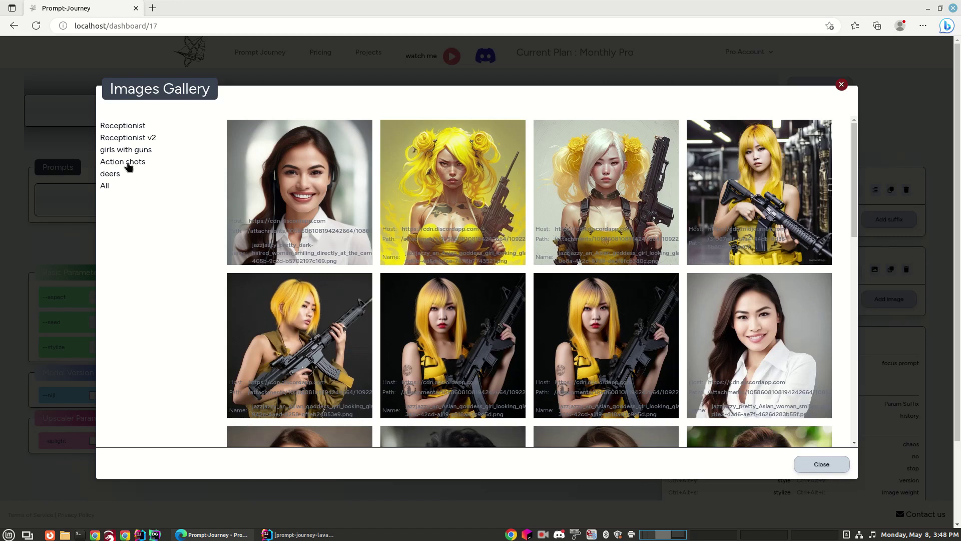
{"action": "left_click", "coordinate": [128, 166]}
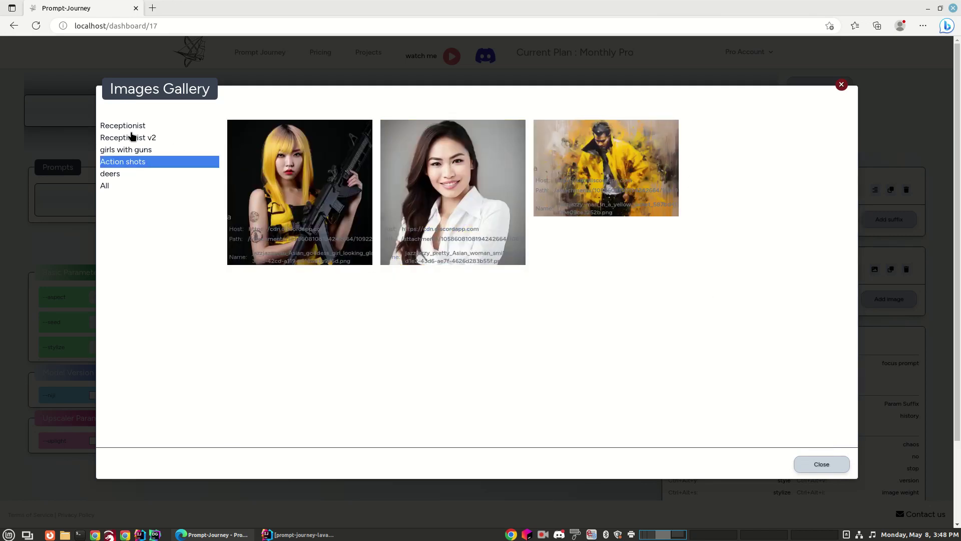
{"action": "left_click", "coordinate": [821, 465]}
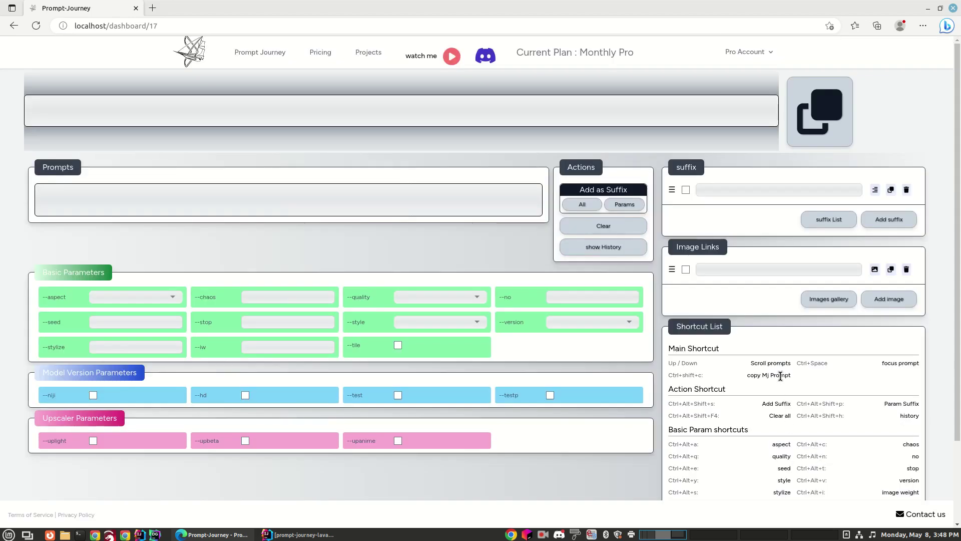